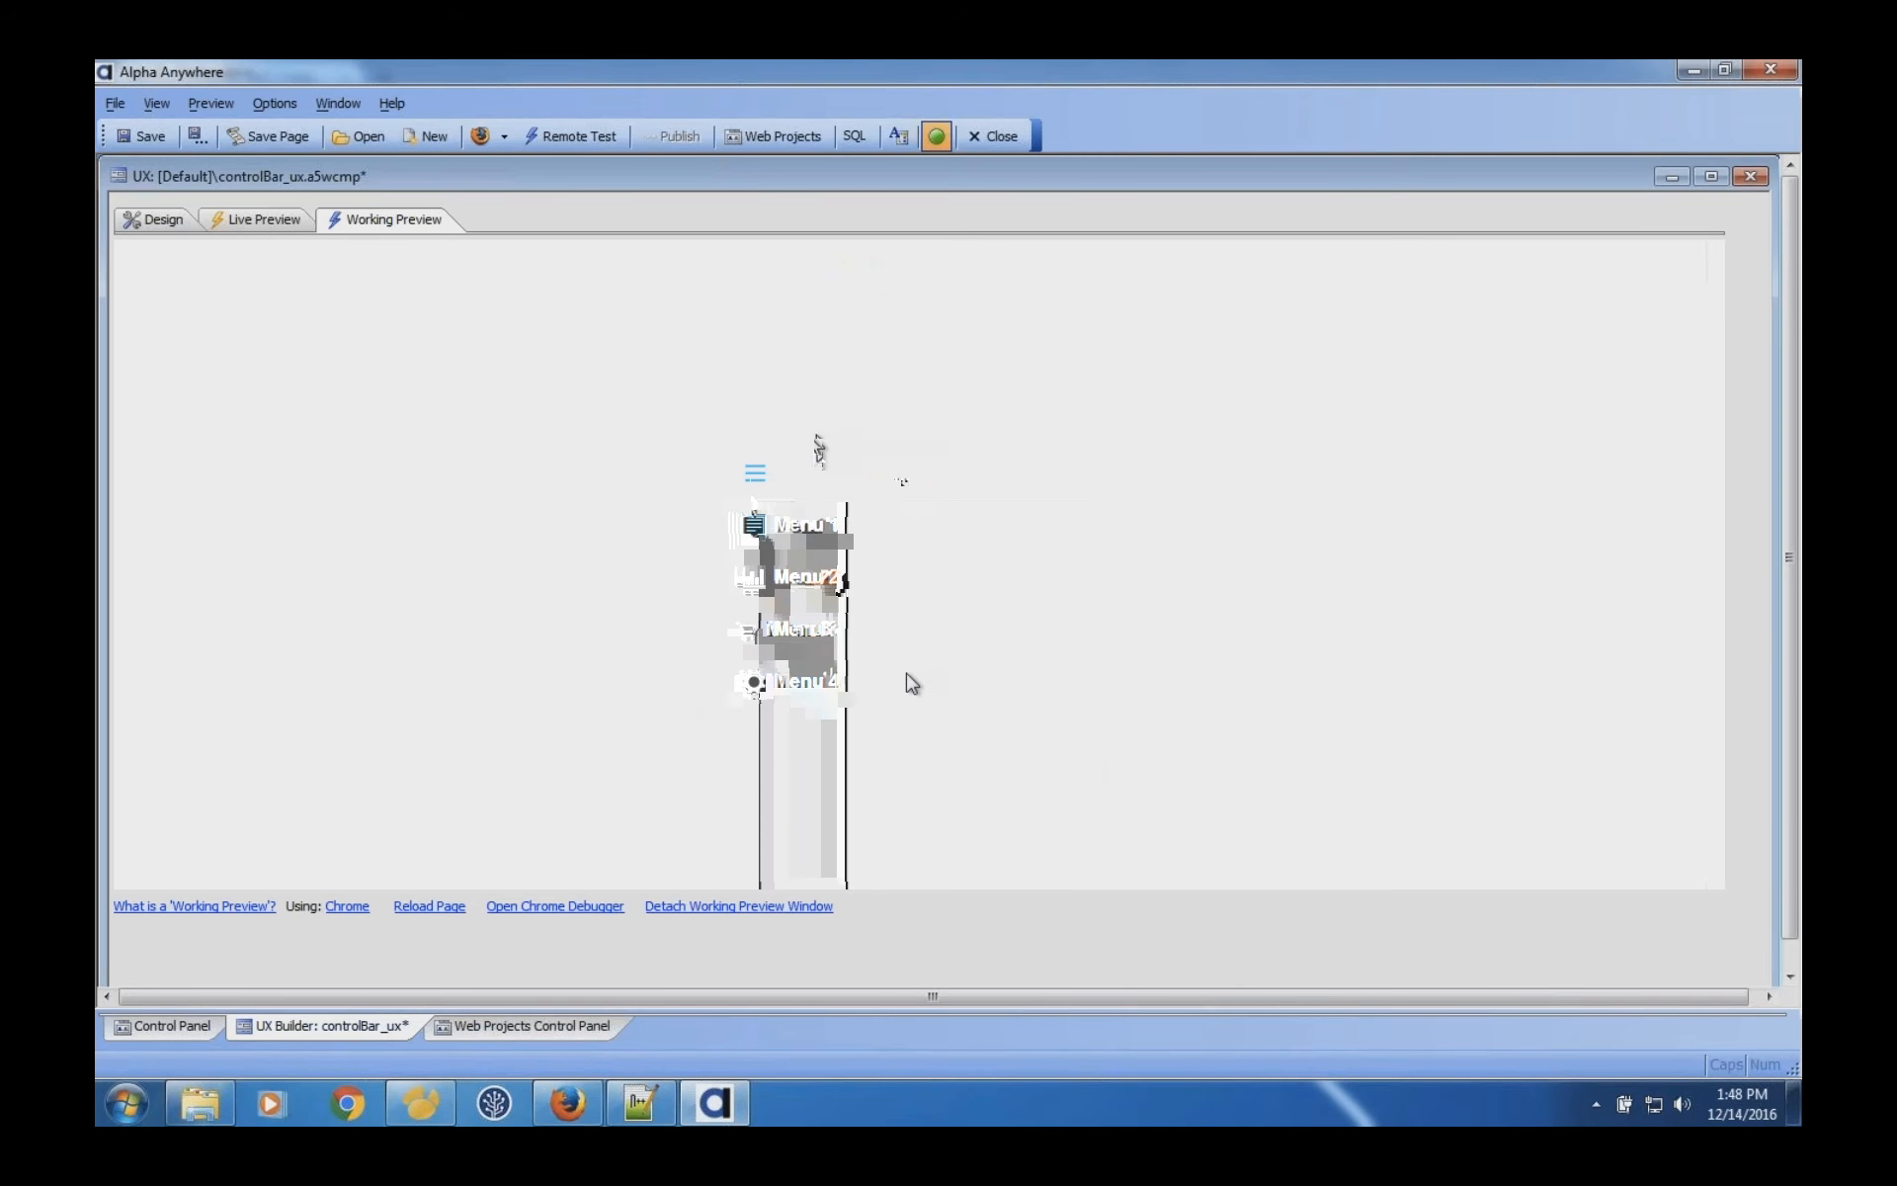
# Open the header control bar CONTROLBAR_1 for editing in the design and add a button item named Logout.
pyautogui.click(954, 645)
pyautogui.click(153, 218)
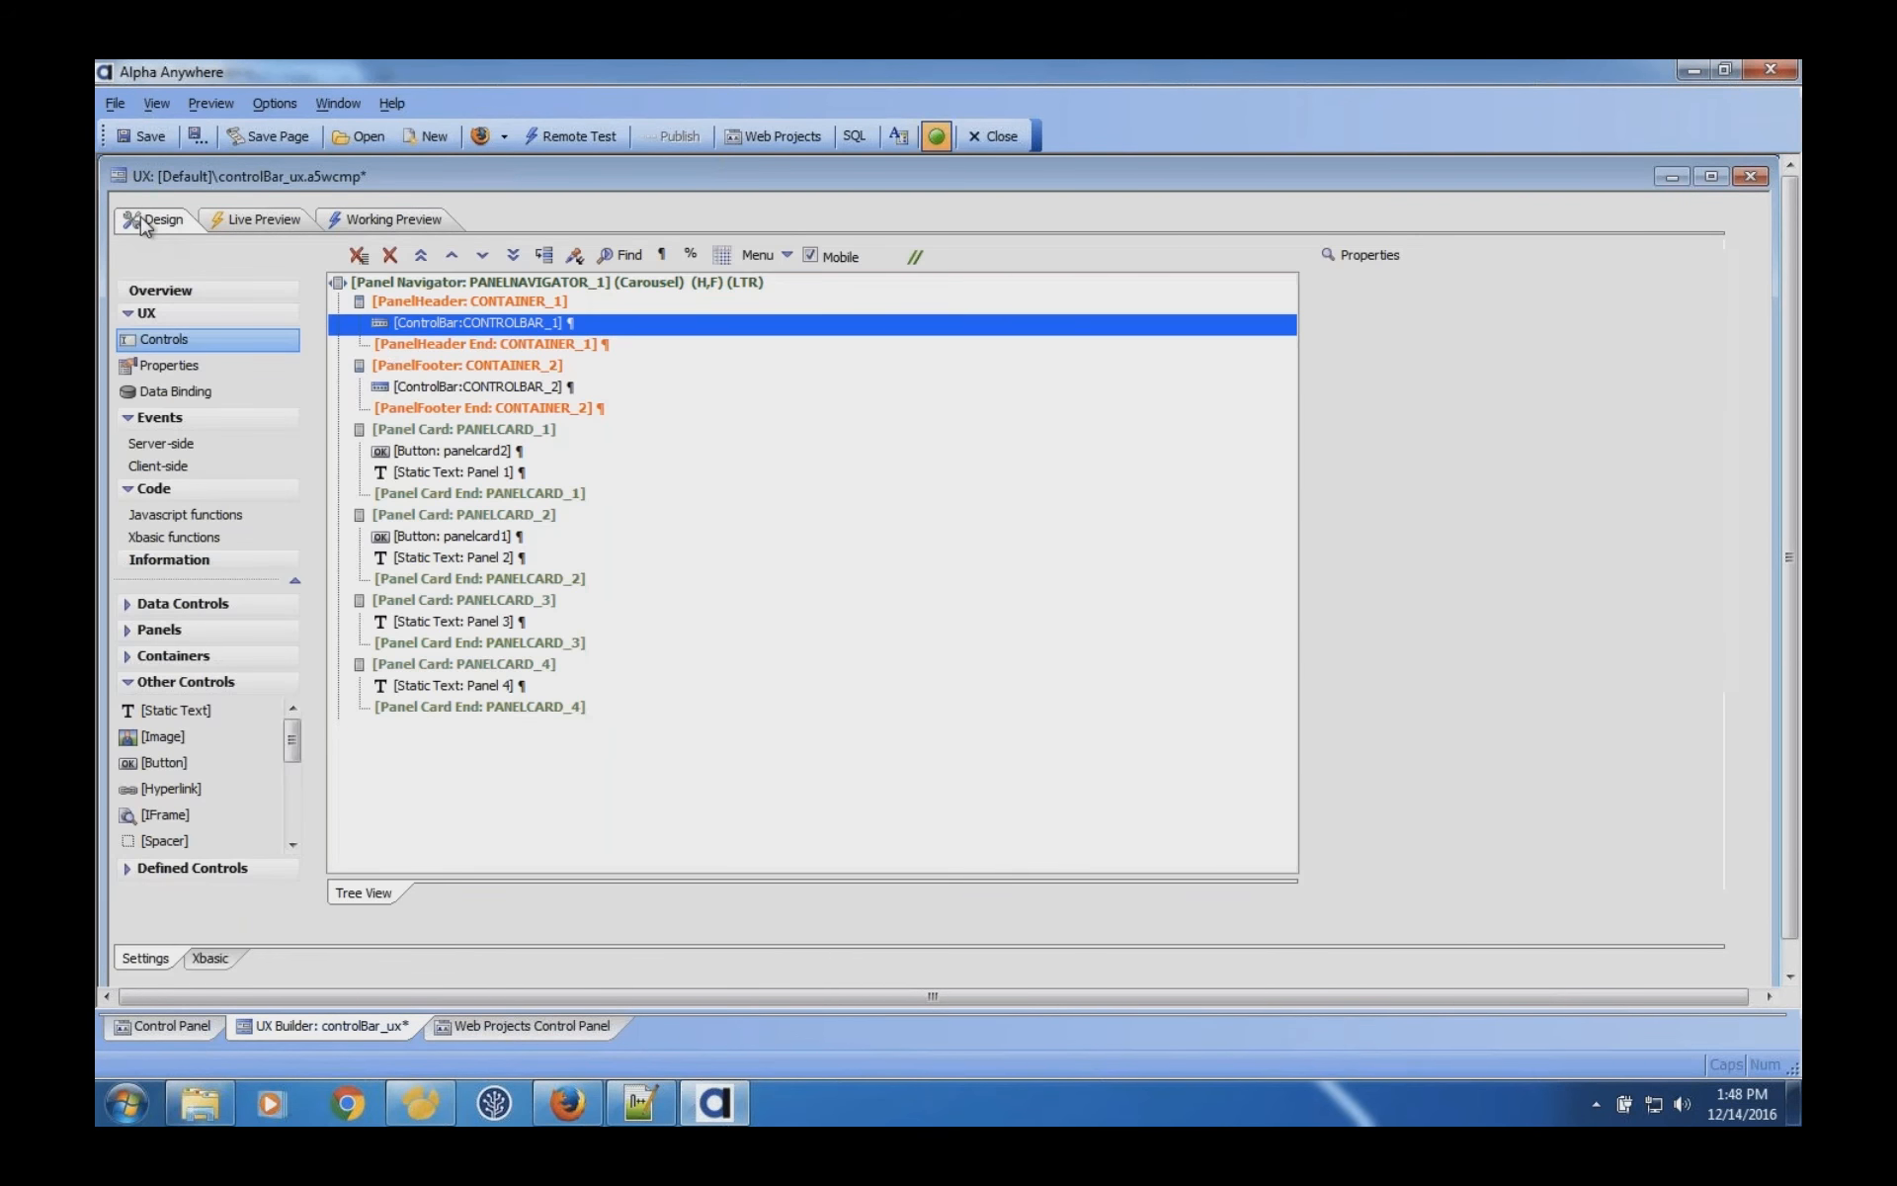
pyautogui.doubleClick(409, 324)
pyautogui.click(413, 504)
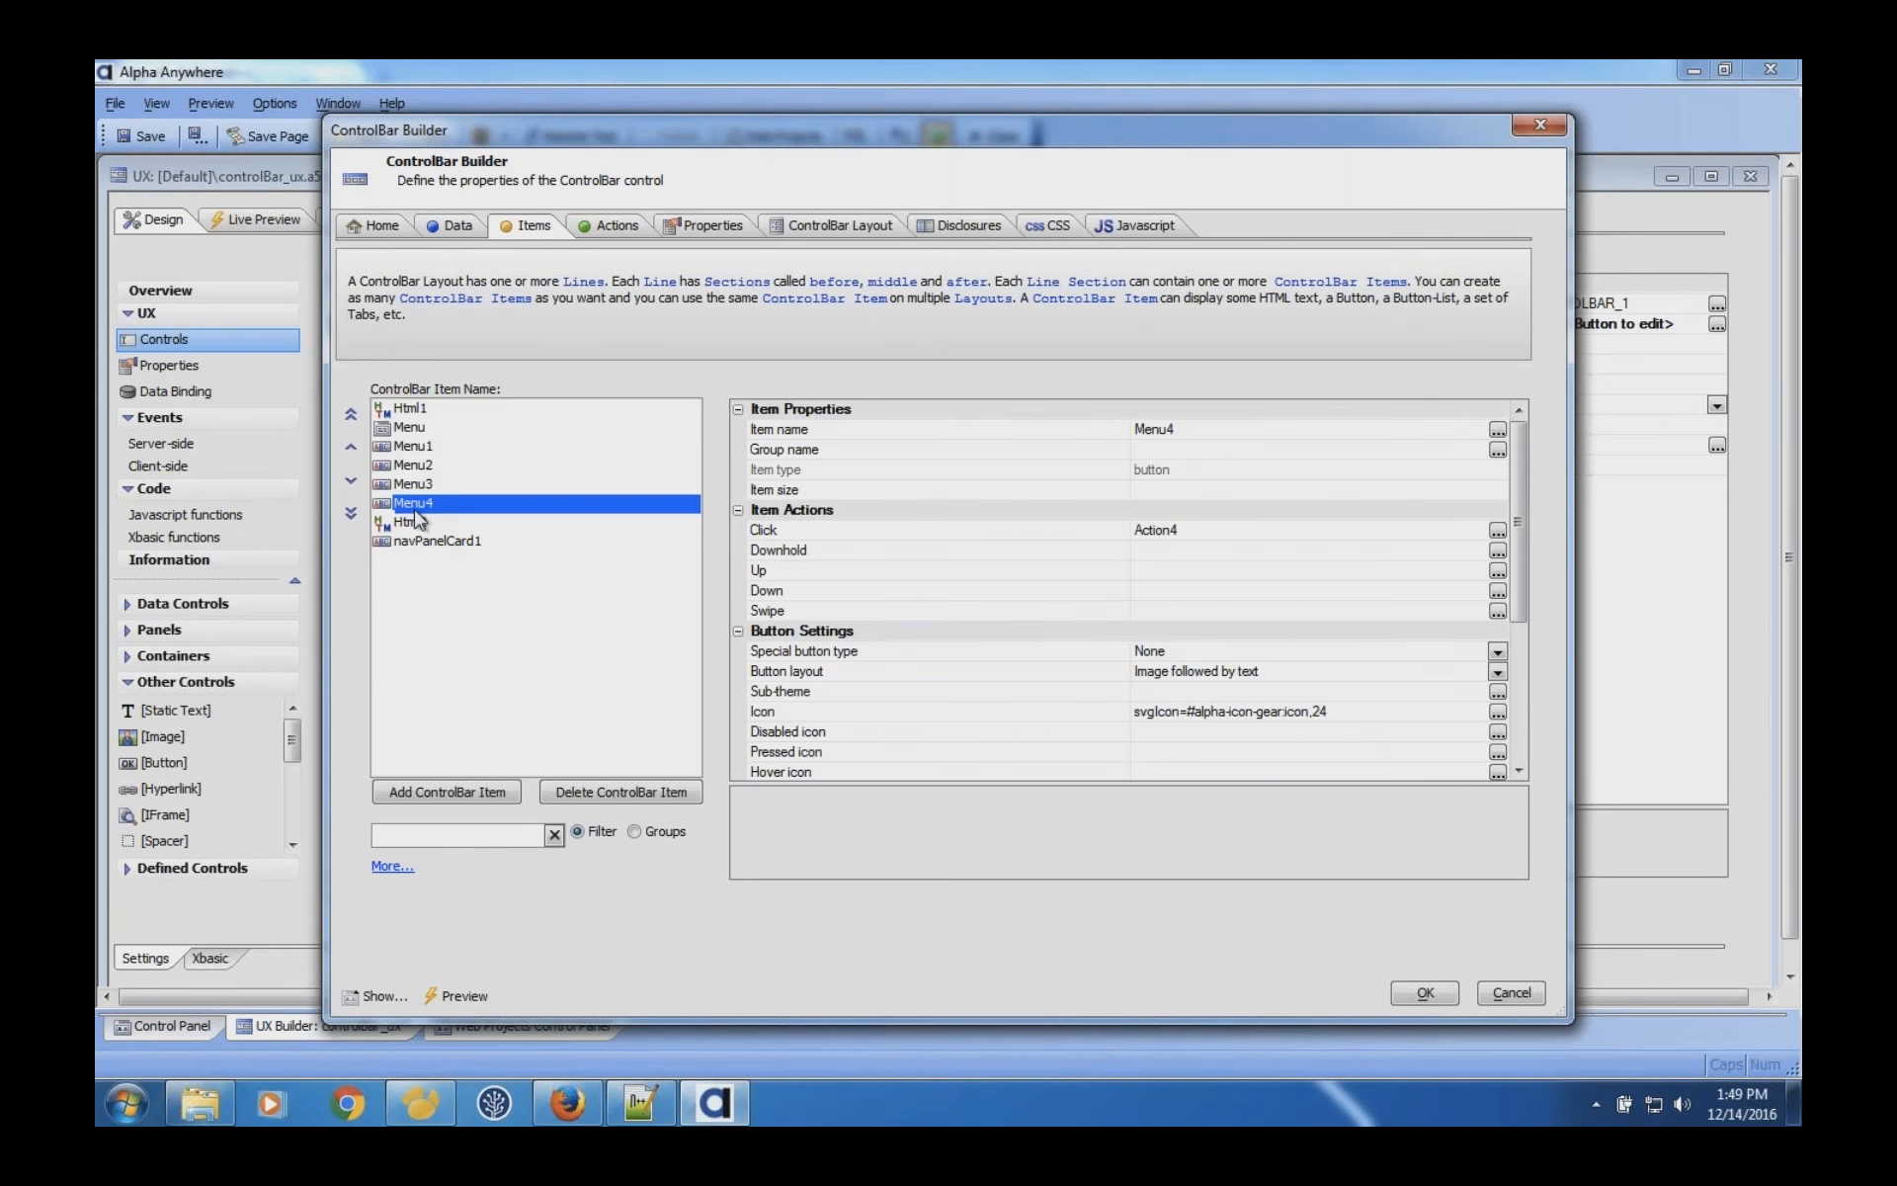
pyautogui.click(449, 792)
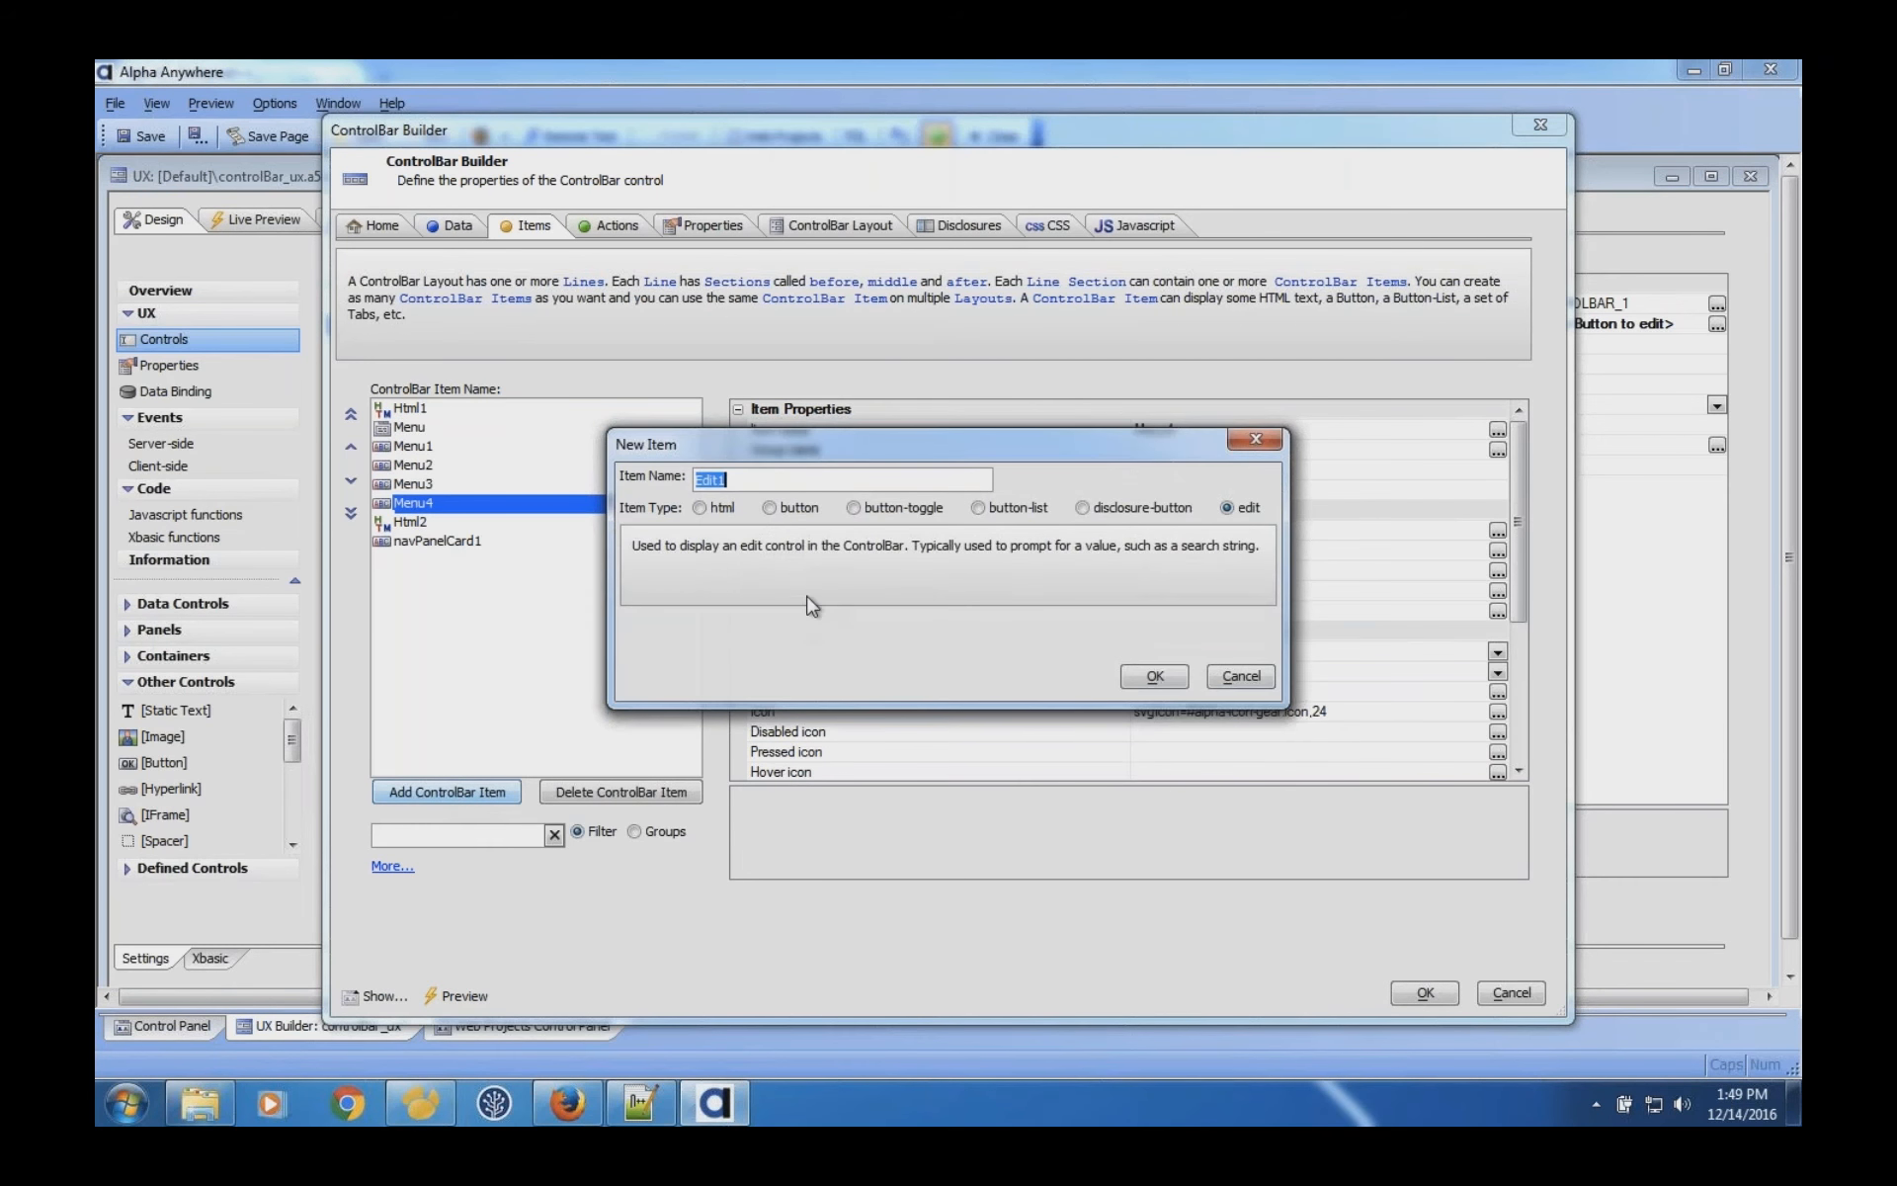
pyautogui.write('Logout')
pyautogui.click(768, 506)
pyautogui.click(1154, 676)
# Assign the exit arrow SVG icon (alpha-icon-exit, size 24) to the Logout button.
pyautogui.click(938, 670)
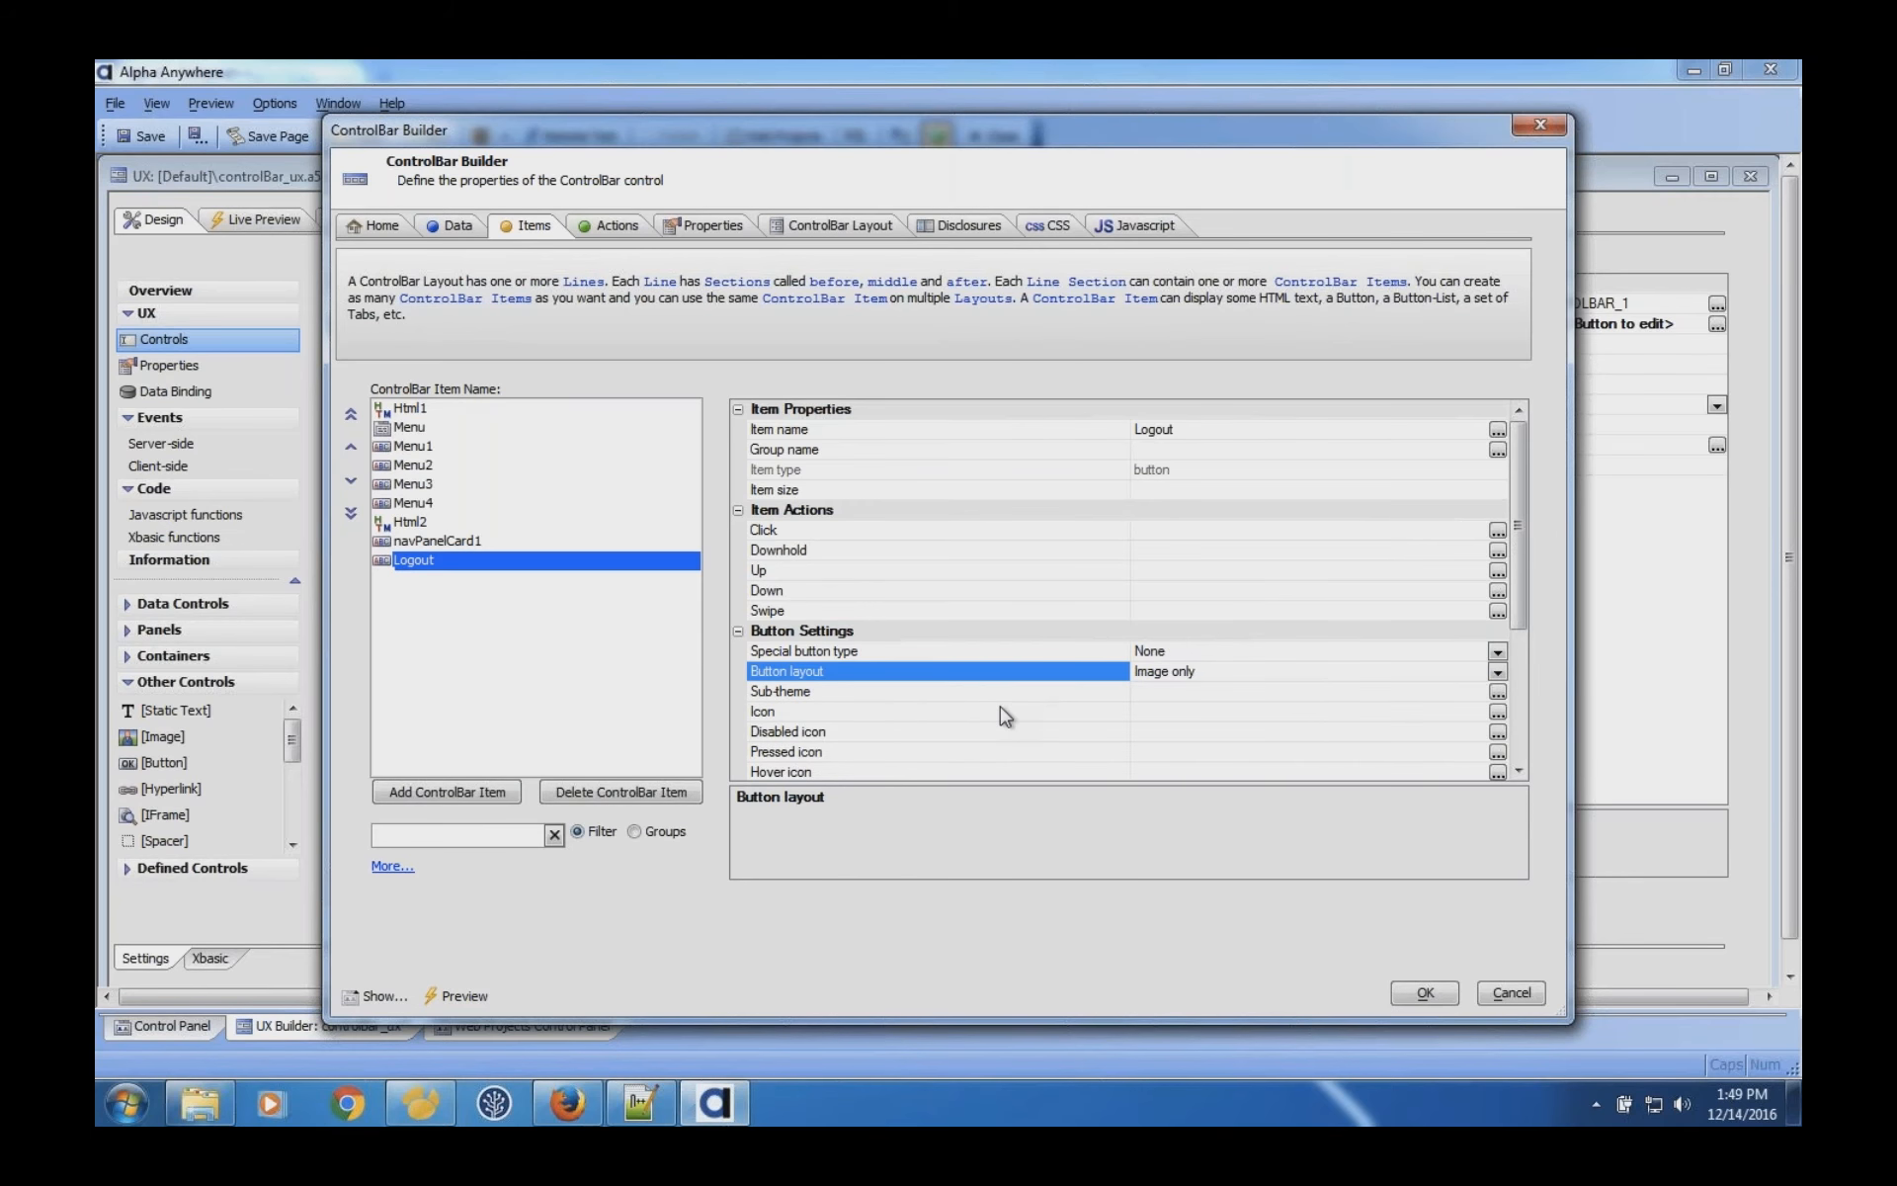
pyautogui.doubleClick(988, 711)
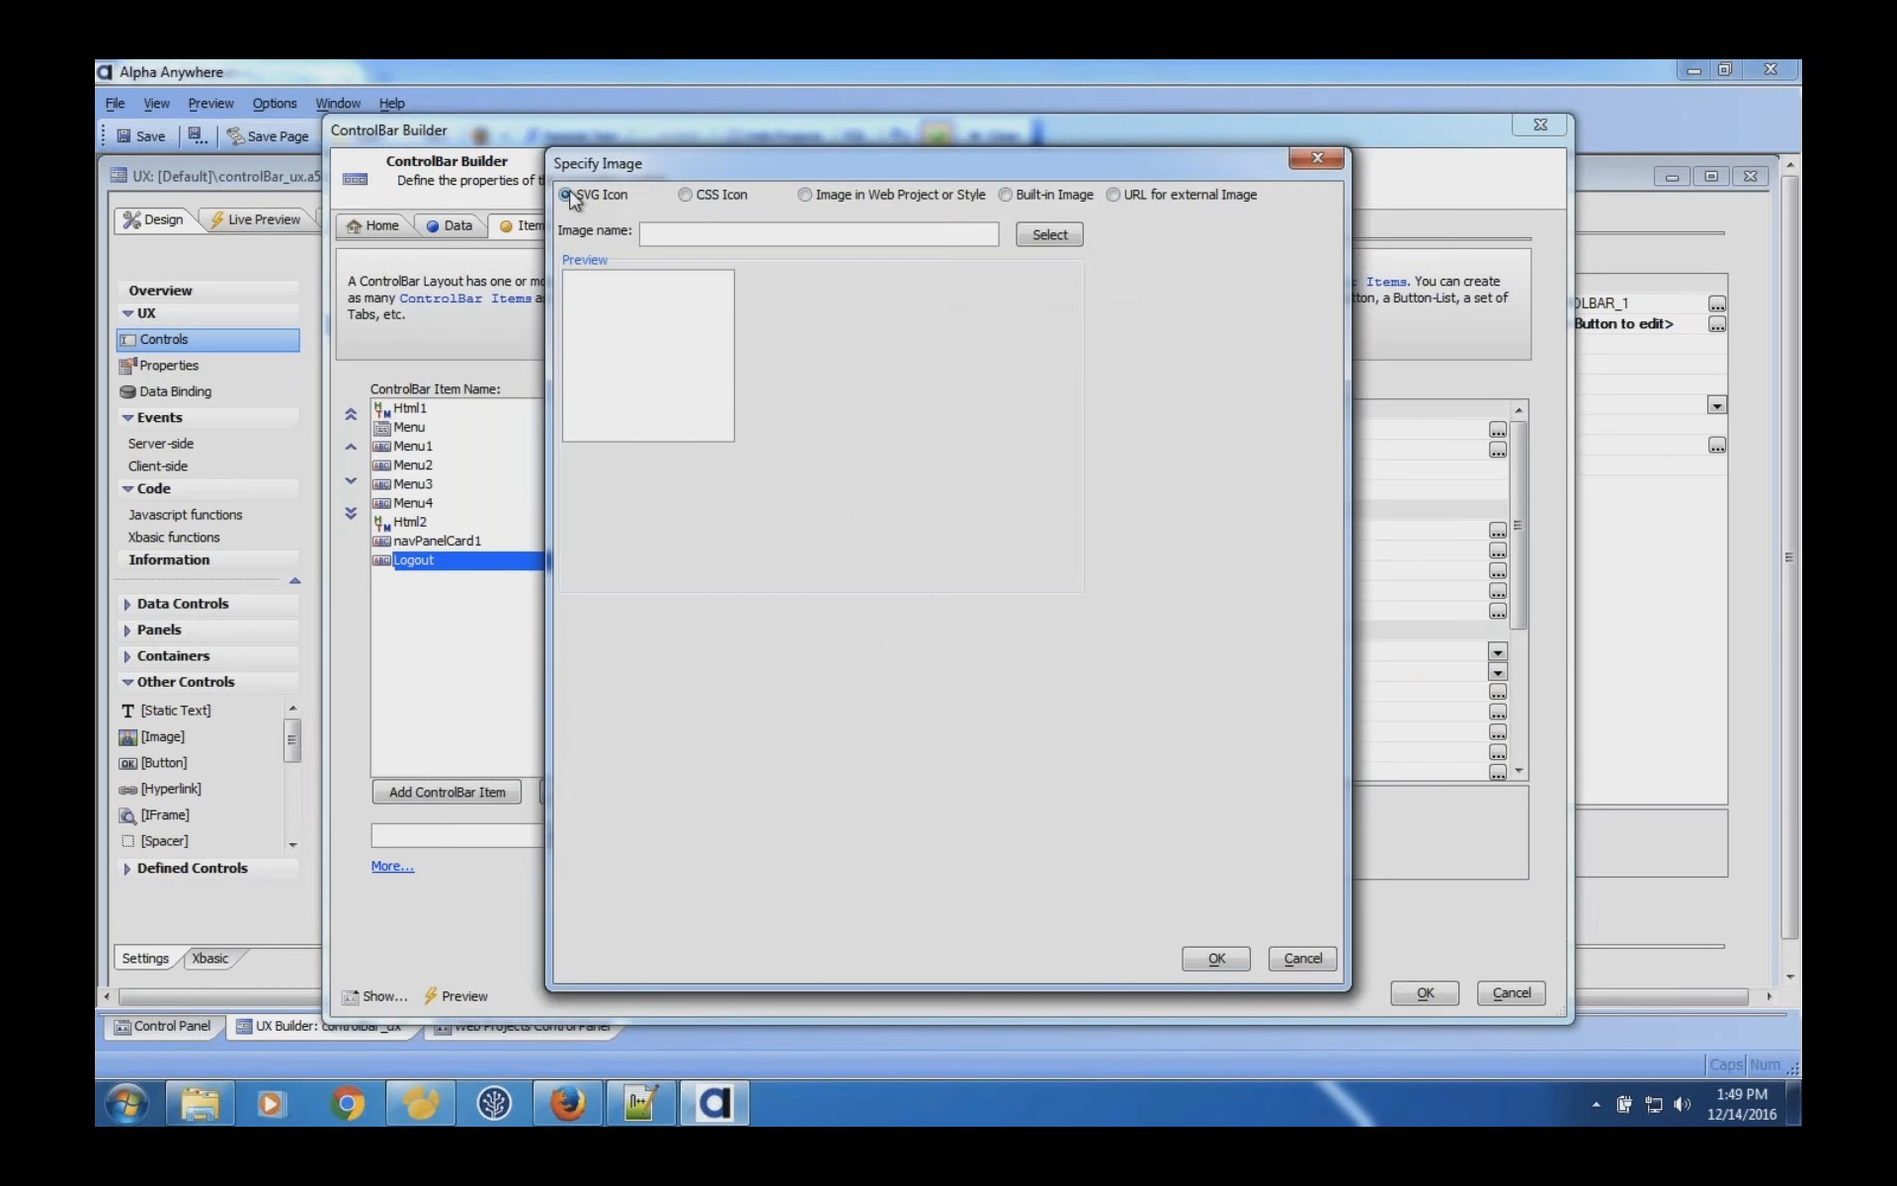
pyautogui.click(568, 197)
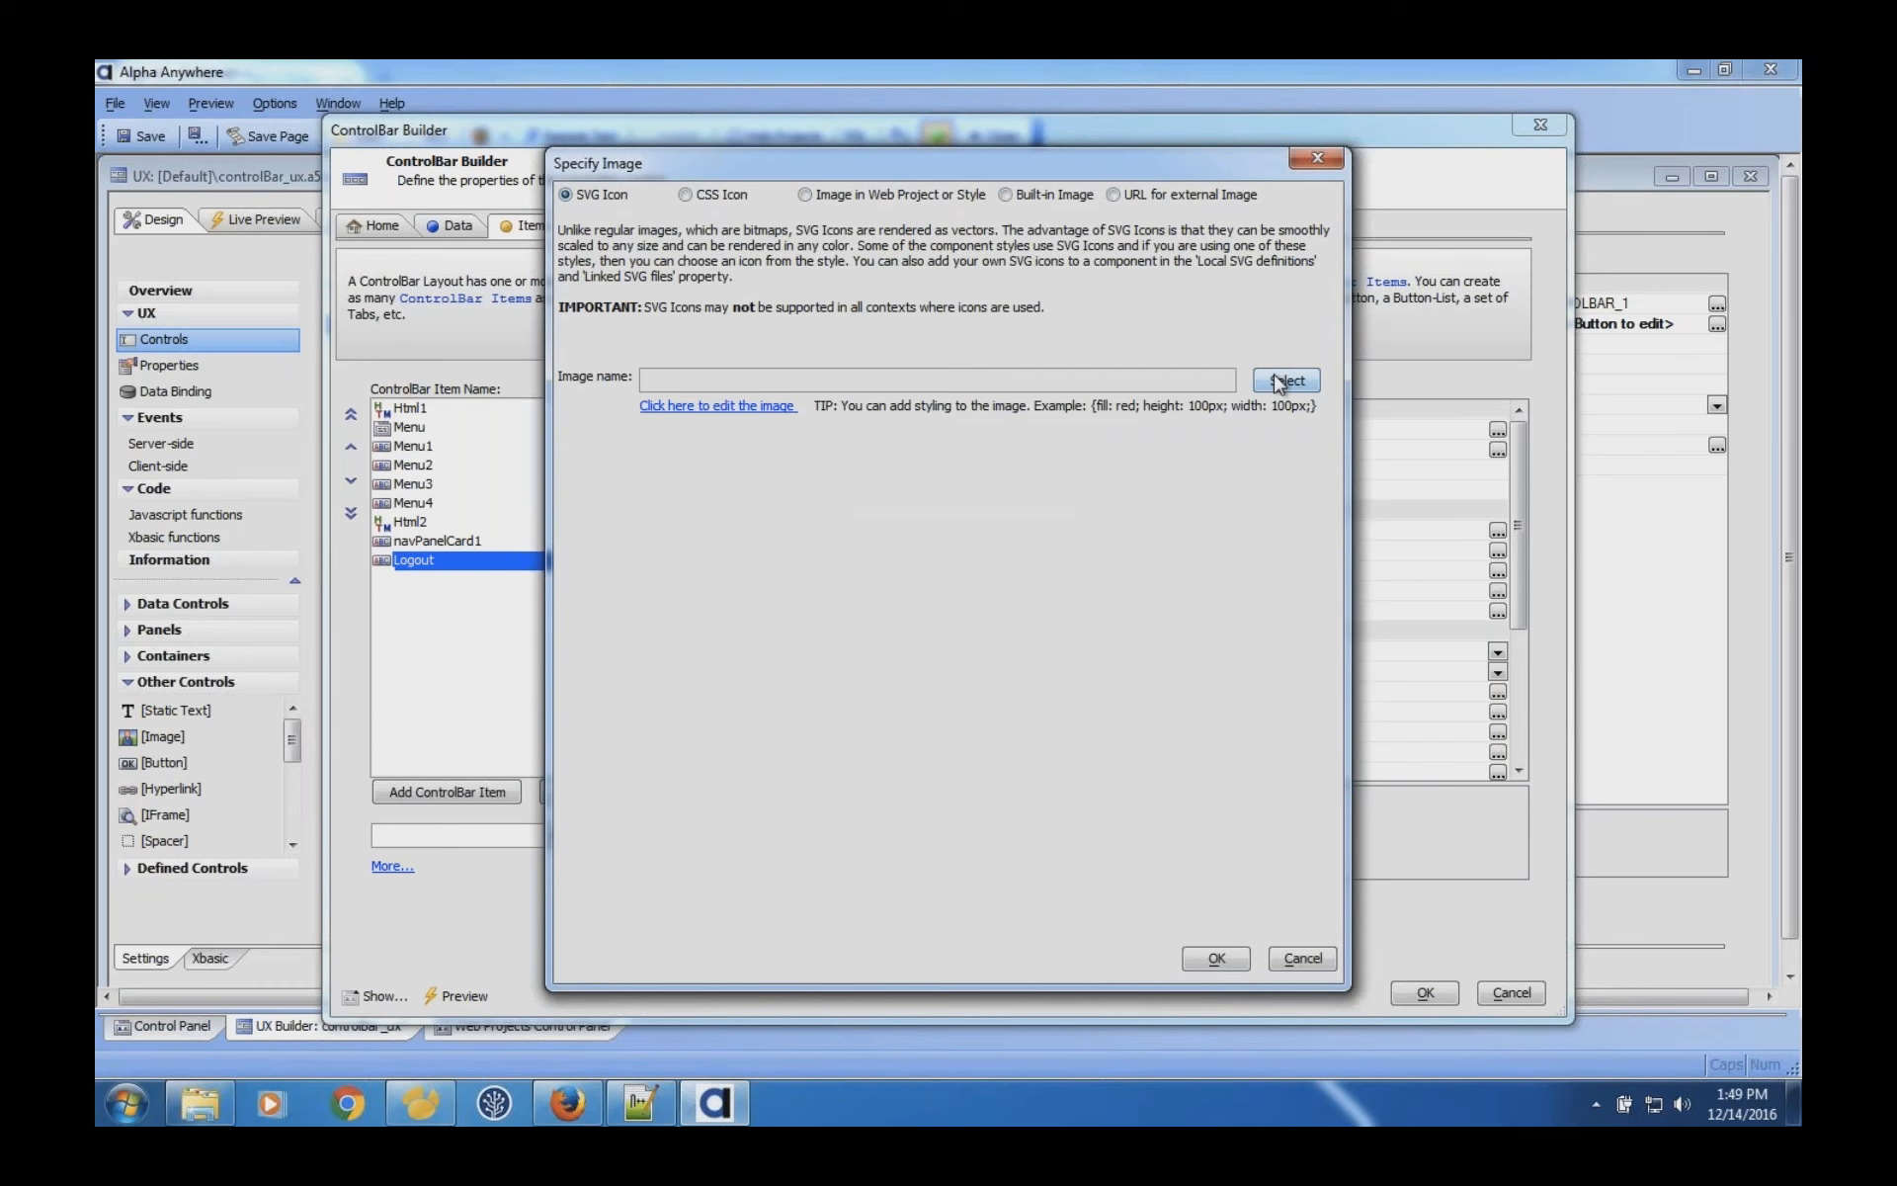
pyautogui.click(1284, 382)
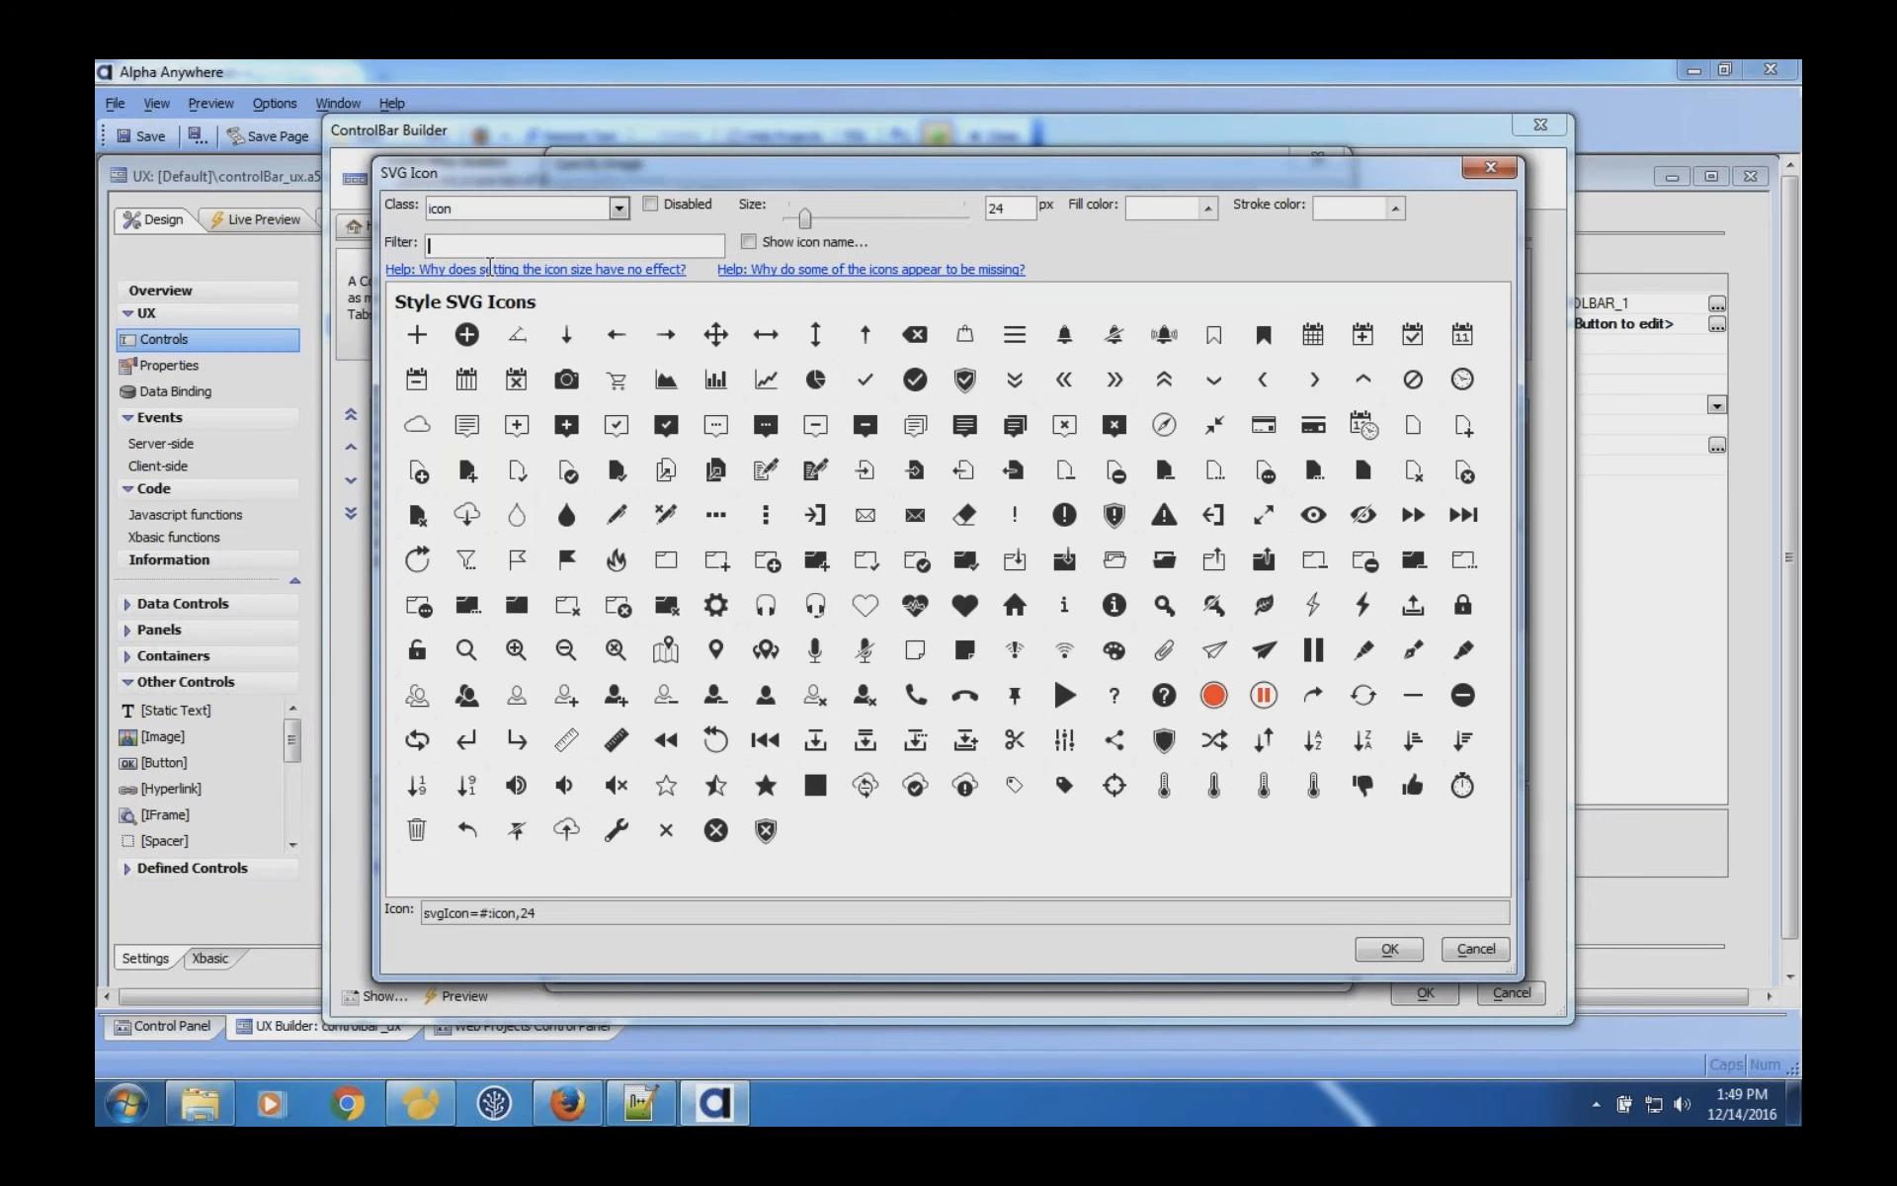
pyautogui.write('log')
pyautogui.press('BackSpace')
pyautogui.press('BackSpace')
pyautogui.press('BackSpace')
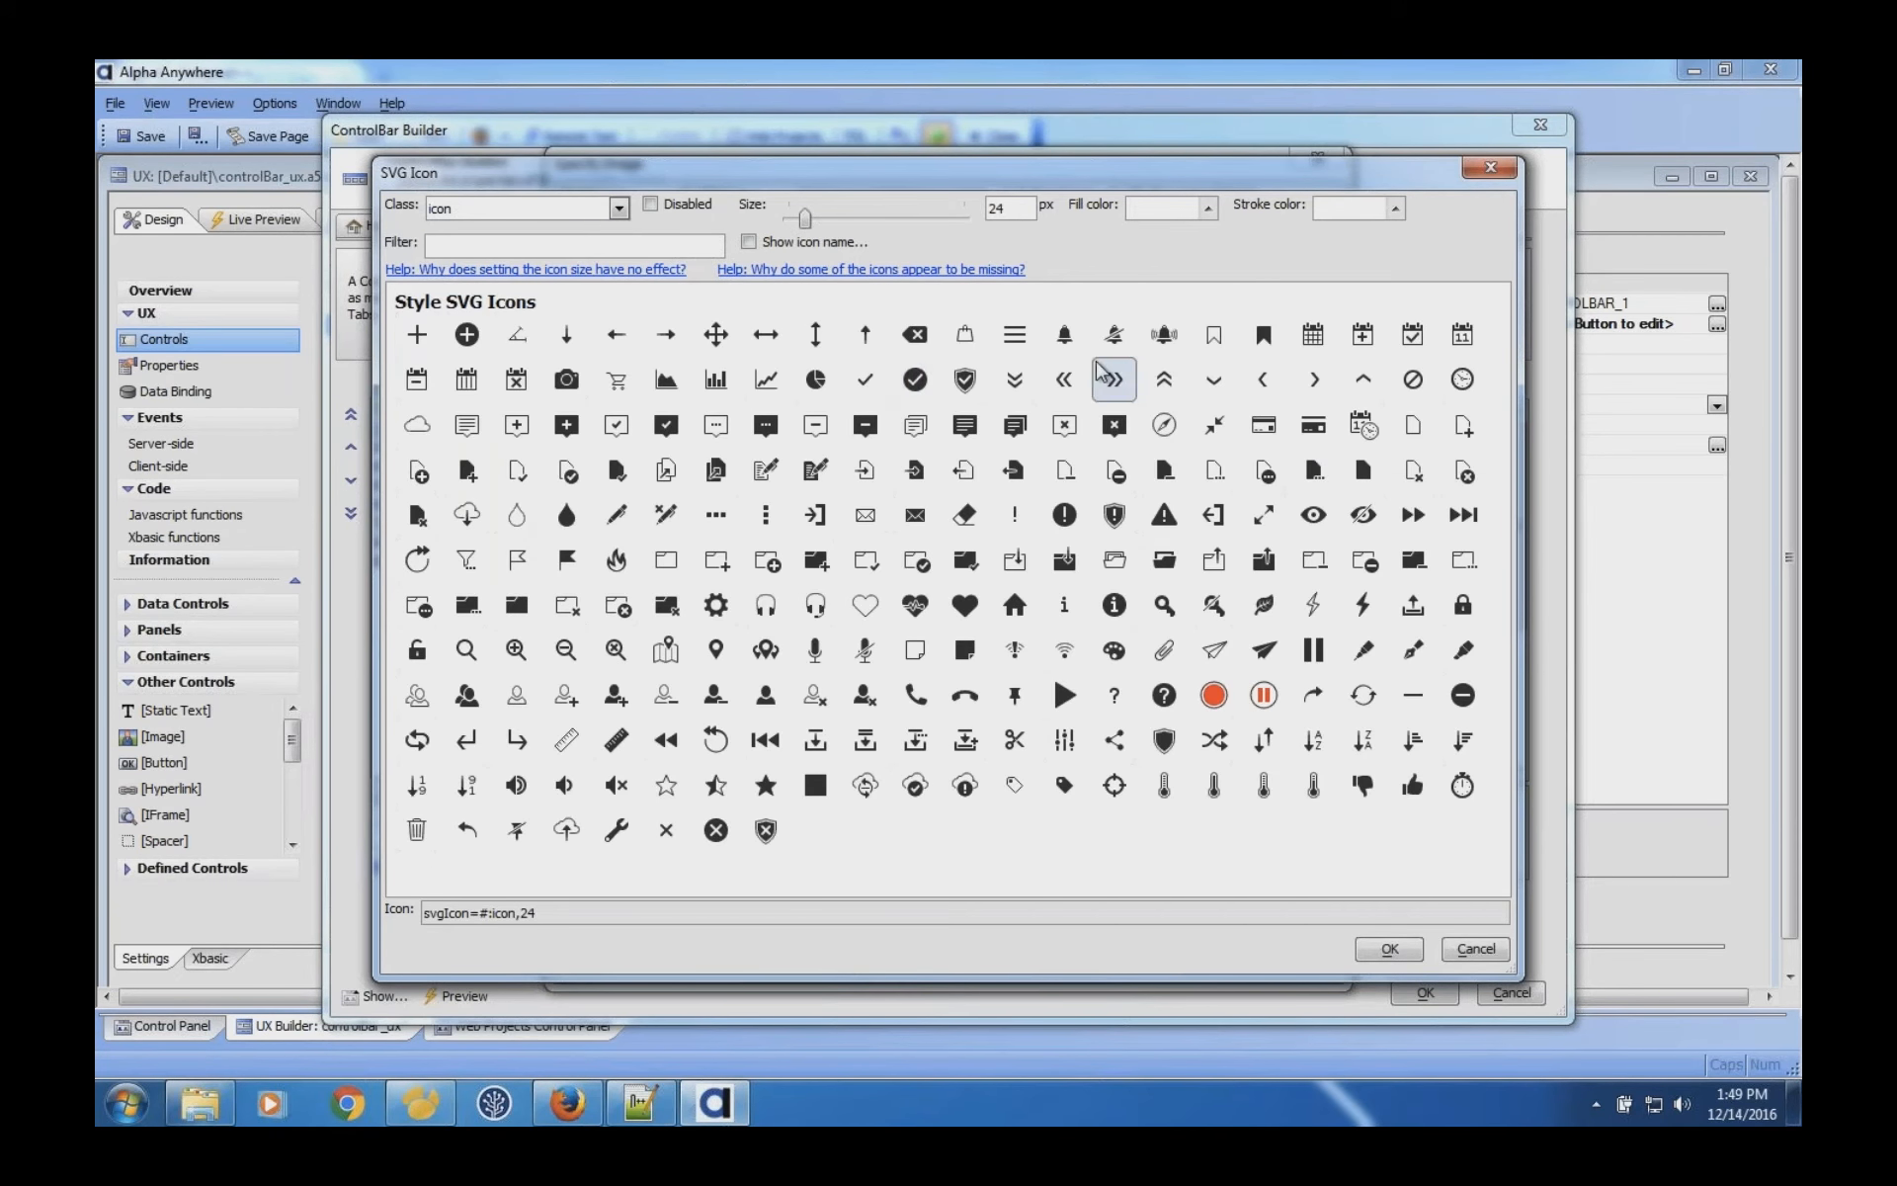
pyautogui.click(1213, 515)
pyautogui.click(1389, 949)
pyautogui.click(1216, 959)
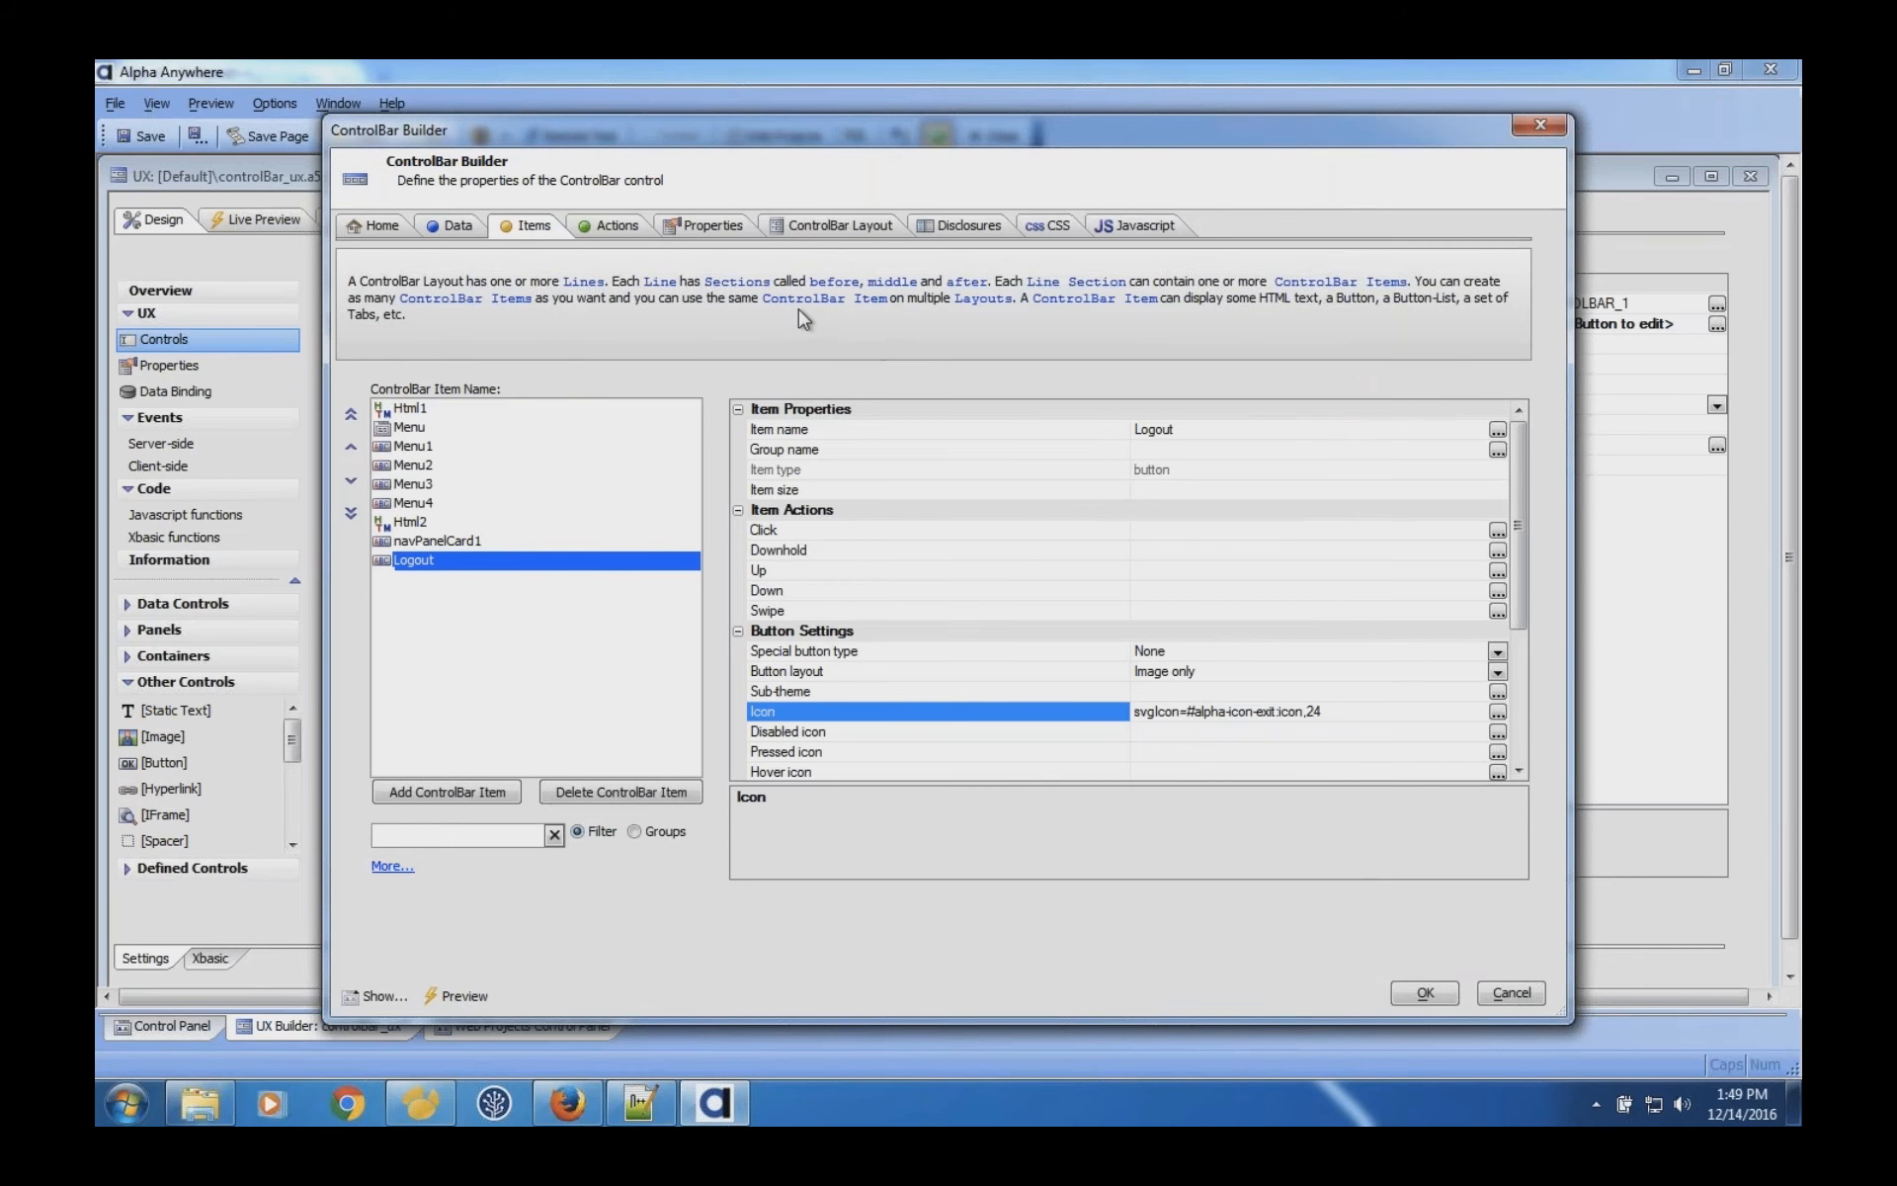
# Add the Logout item to the Before section of menuLayout's existing line.
pyautogui.click(838, 225)
pyautogui.click(480, 291)
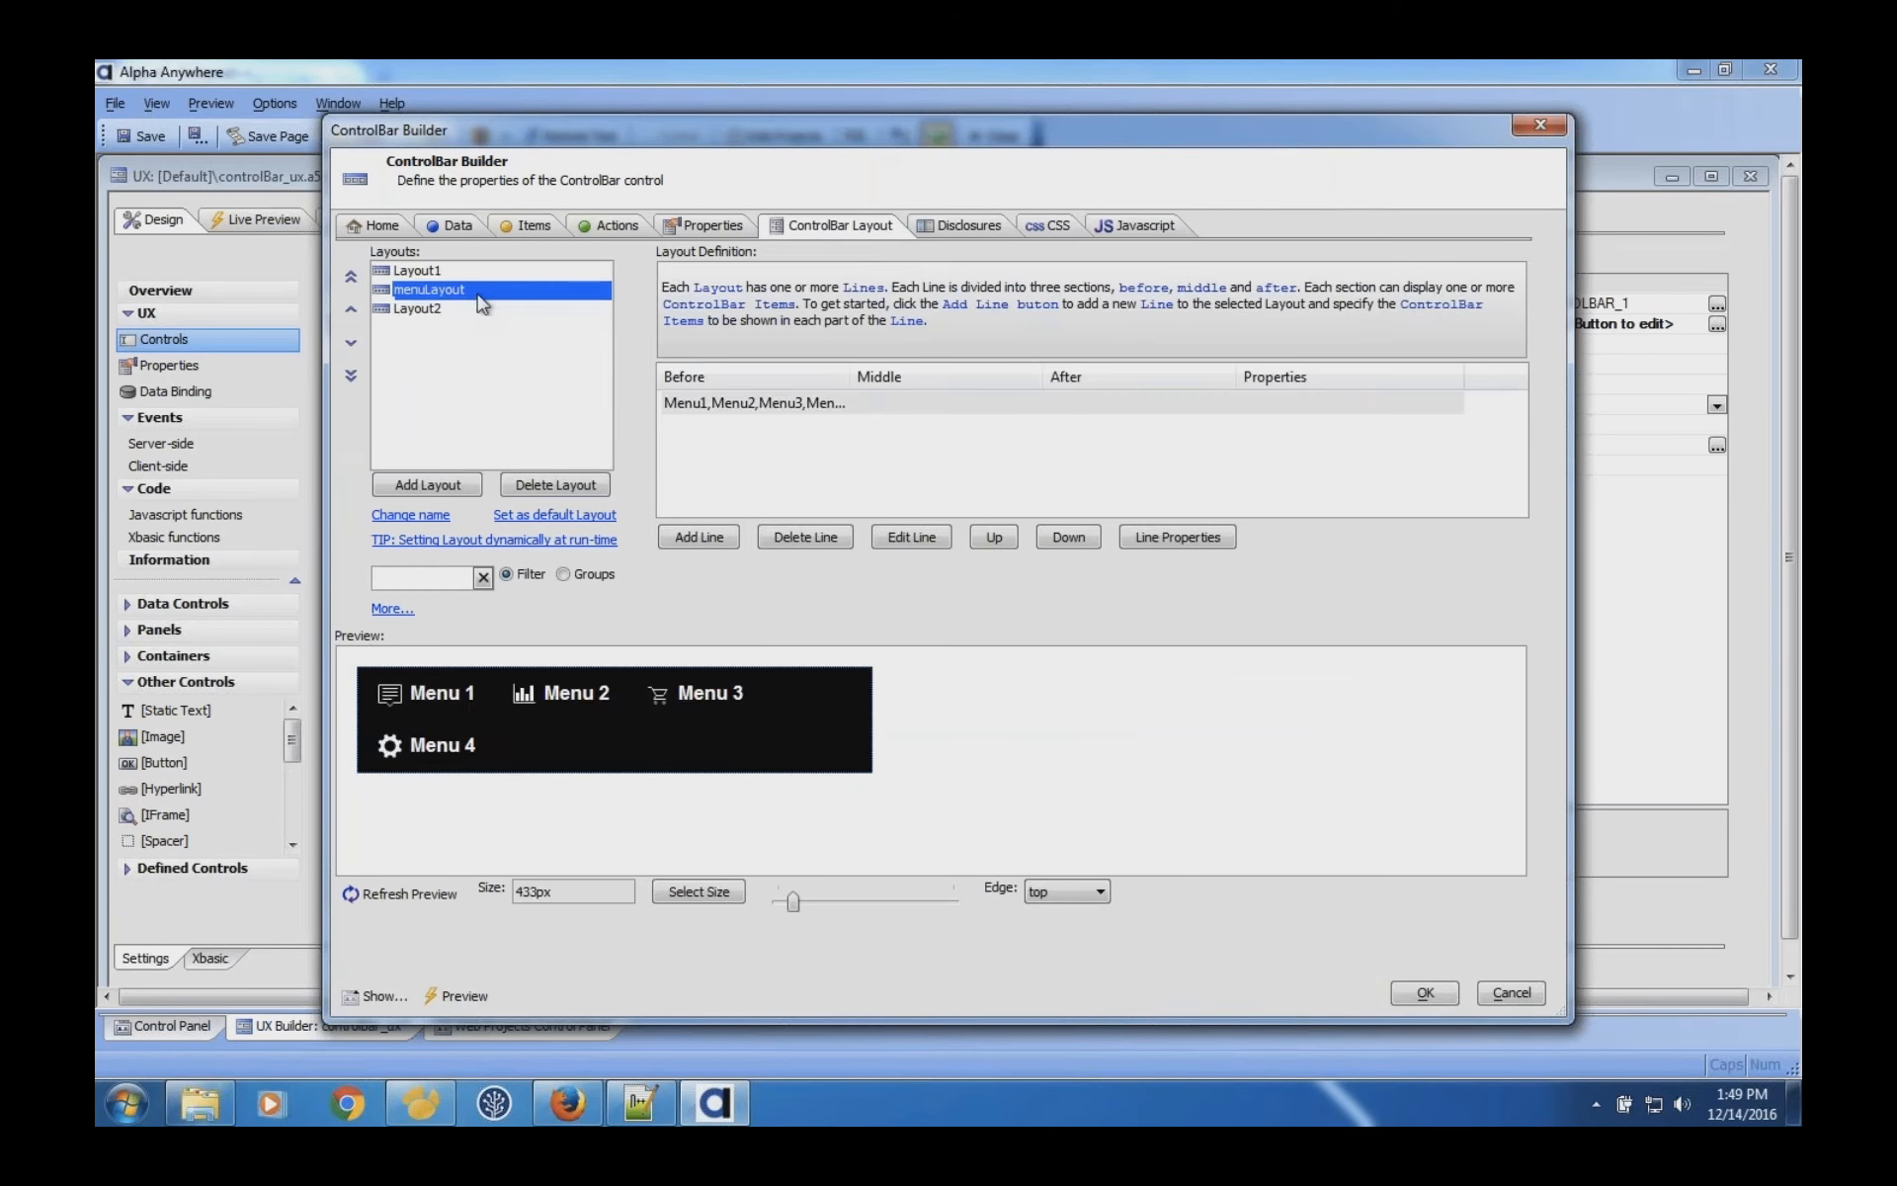
pyautogui.click(751, 402)
pyautogui.click(911, 536)
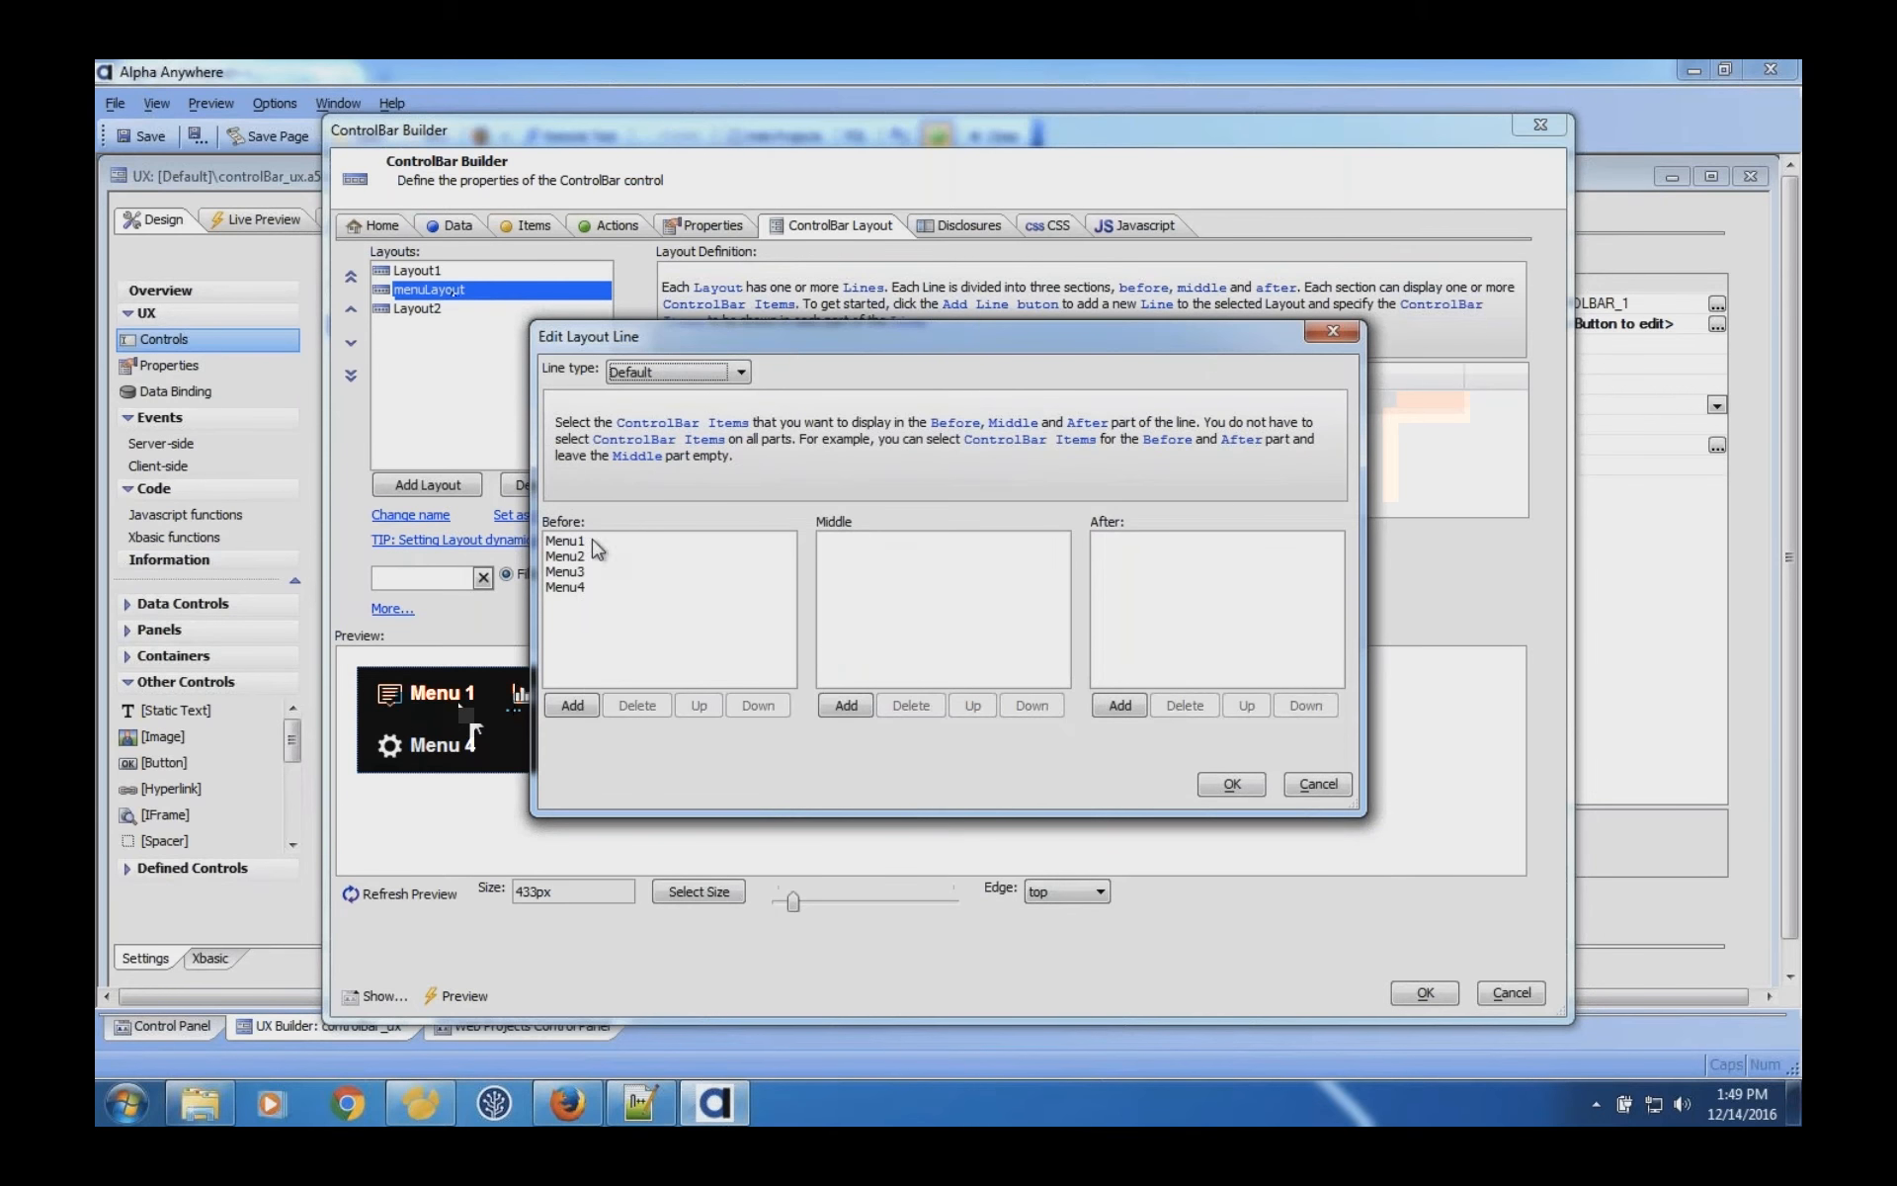
pyautogui.click(572, 705)
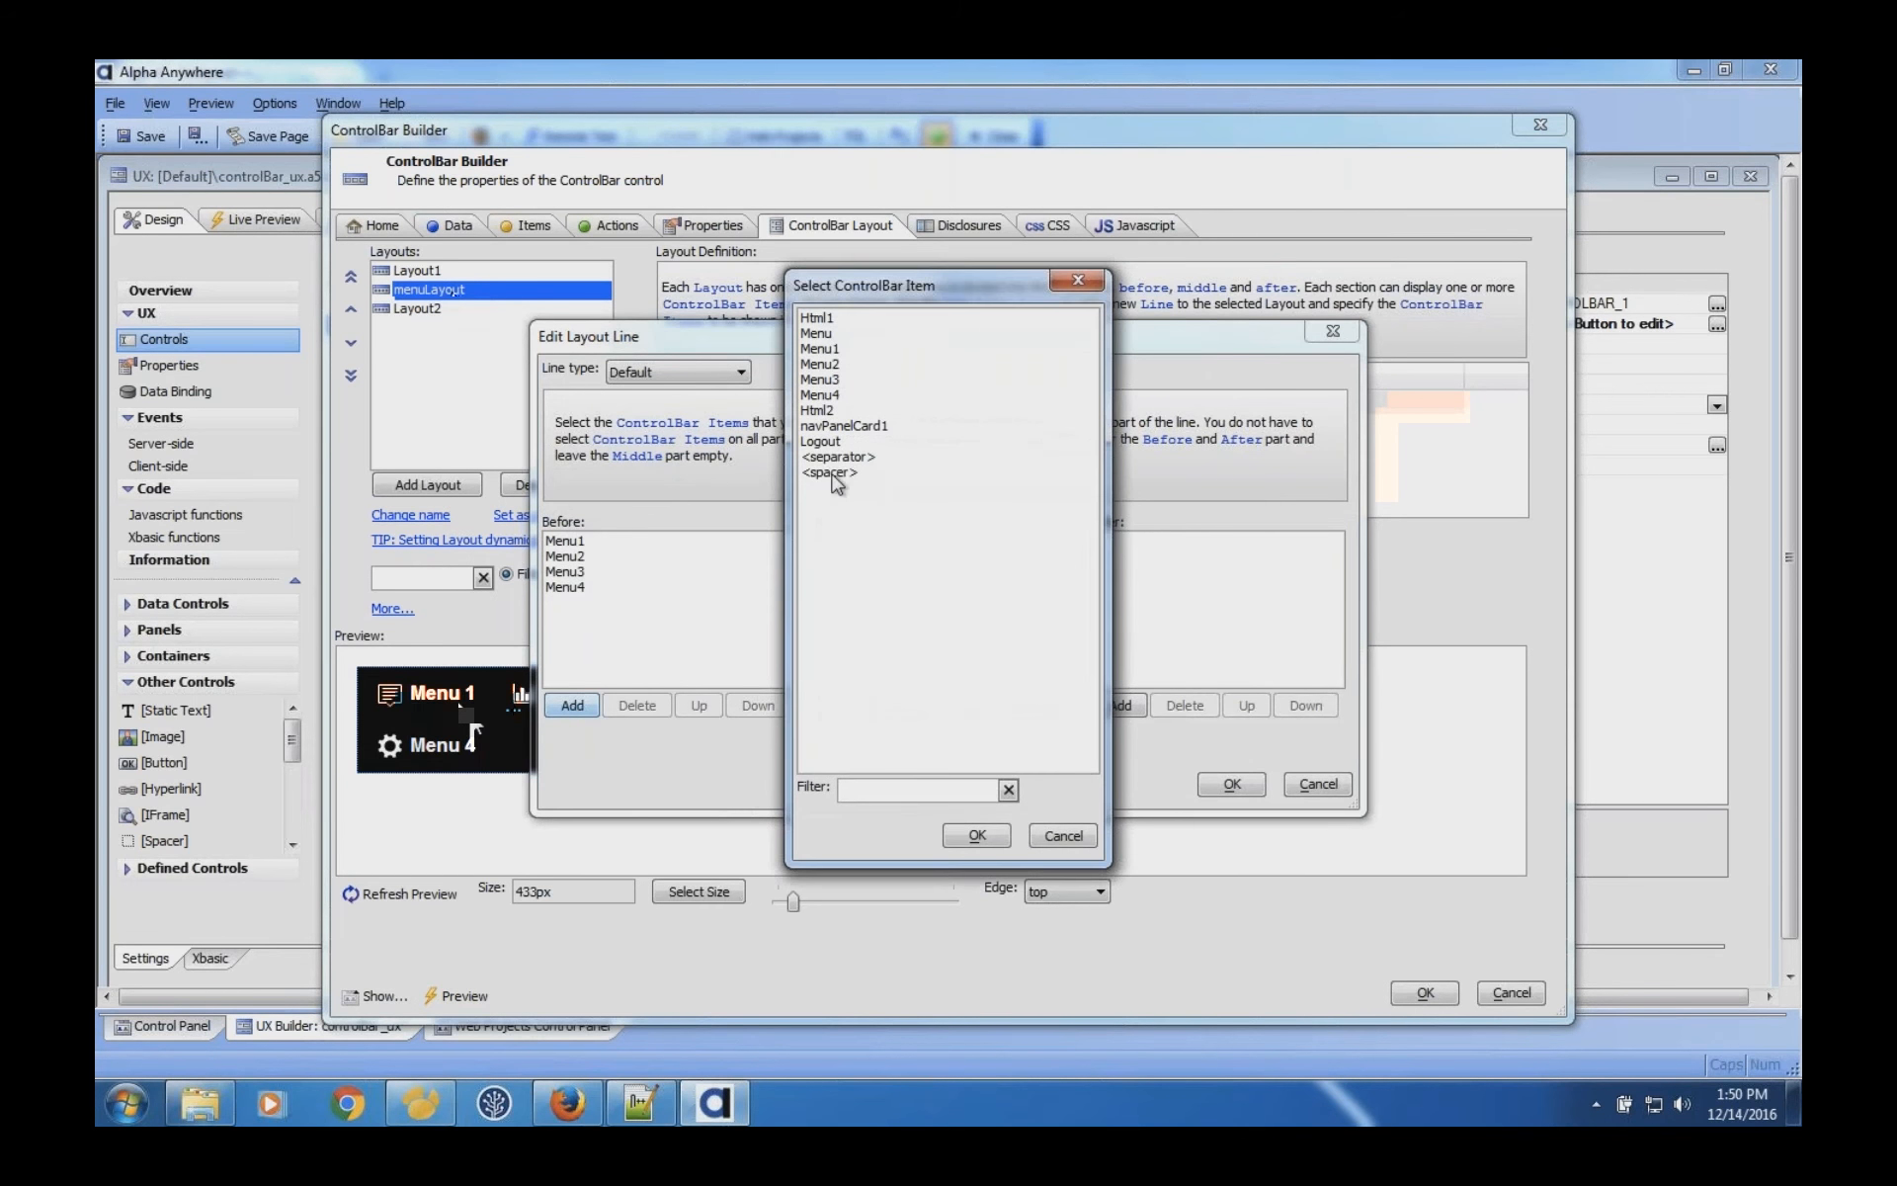
pyautogui.click(831, 443)
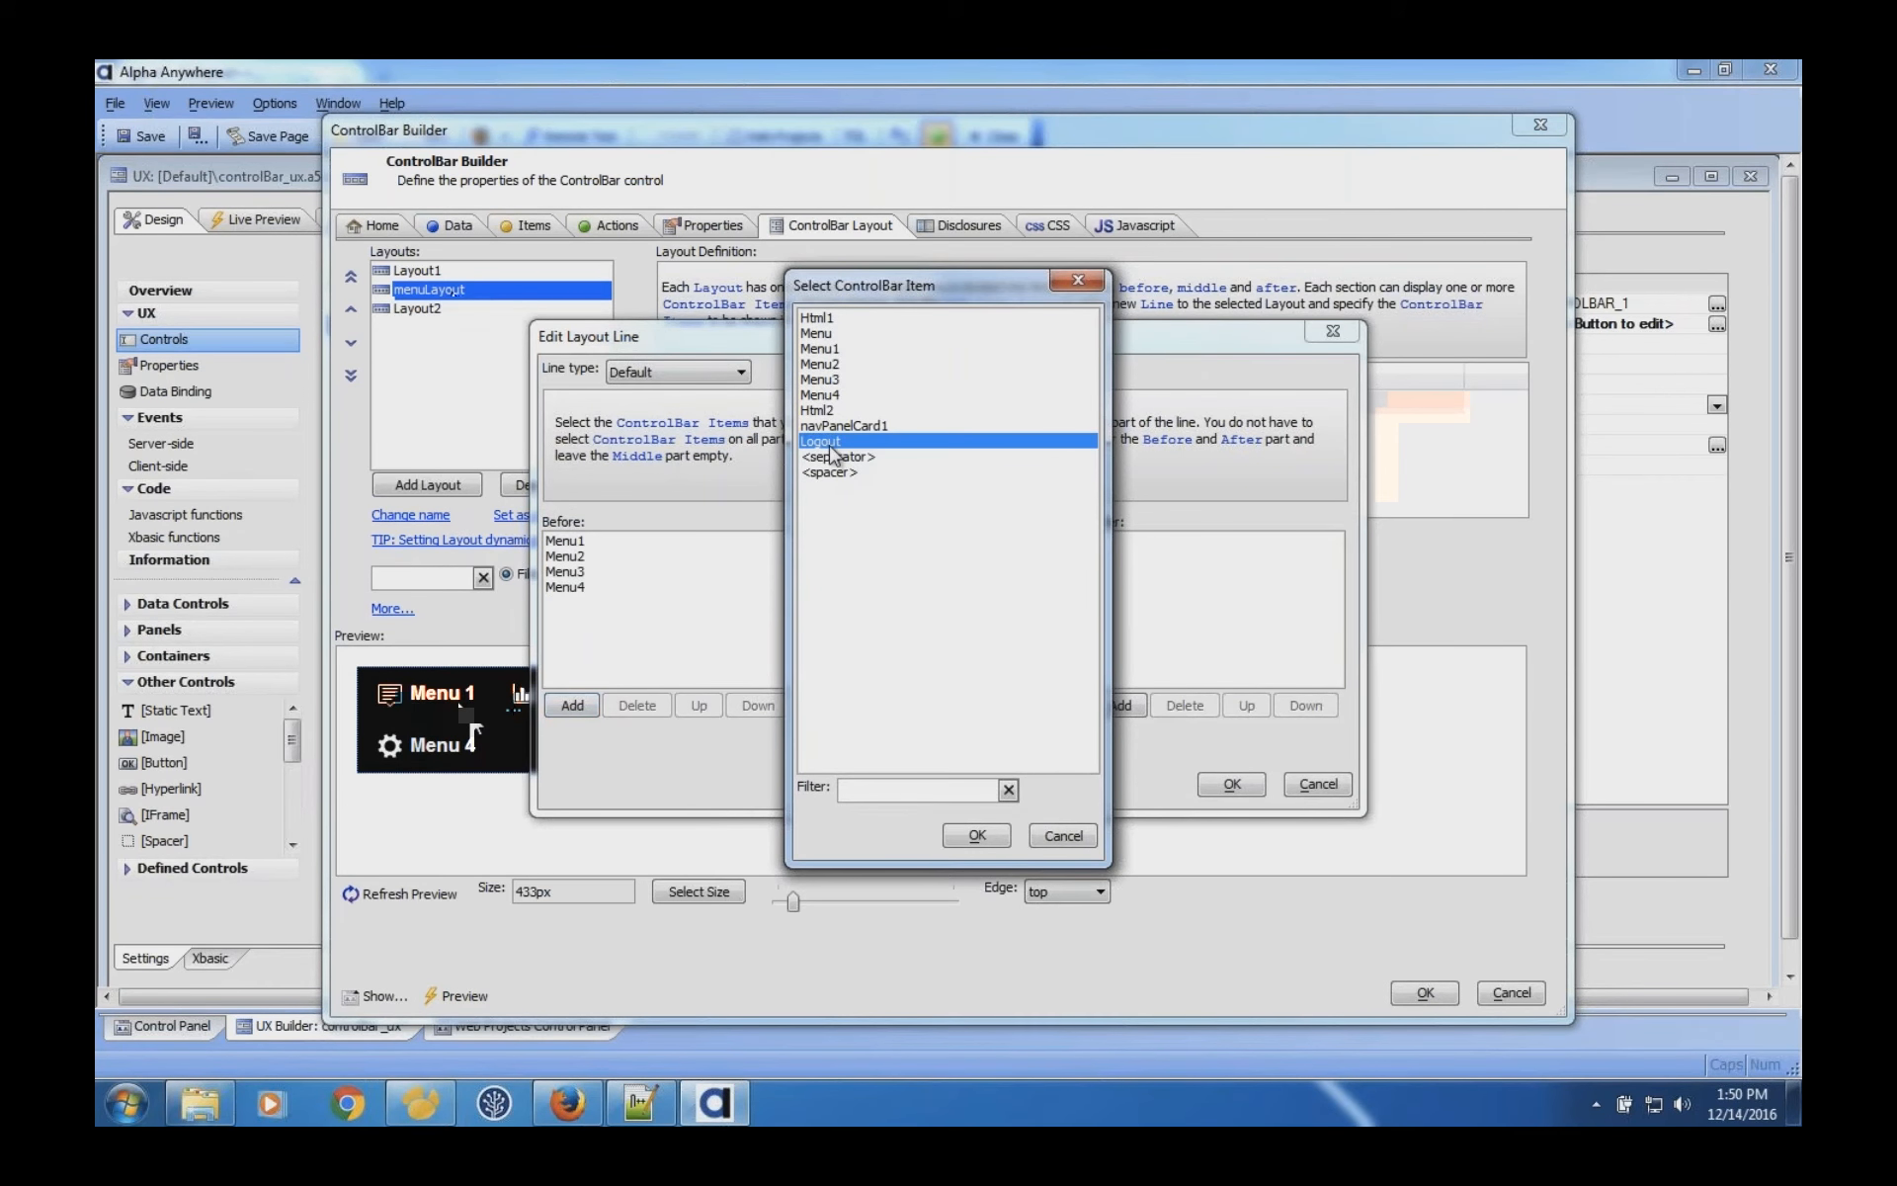
pyautogui.click(977, 835)
# Move Logout up to the start of the Before list and back down below Menu4.
pyautogui.moveTo(751, 336); pyautogui.dragTo(1023, 234)
pyautogui.click(838, 516)
pyautogui.click(963, 603)
pyautogui.click(963, 604)
pyautogui.click(963, 604)
pyautogui.click(964, 604)
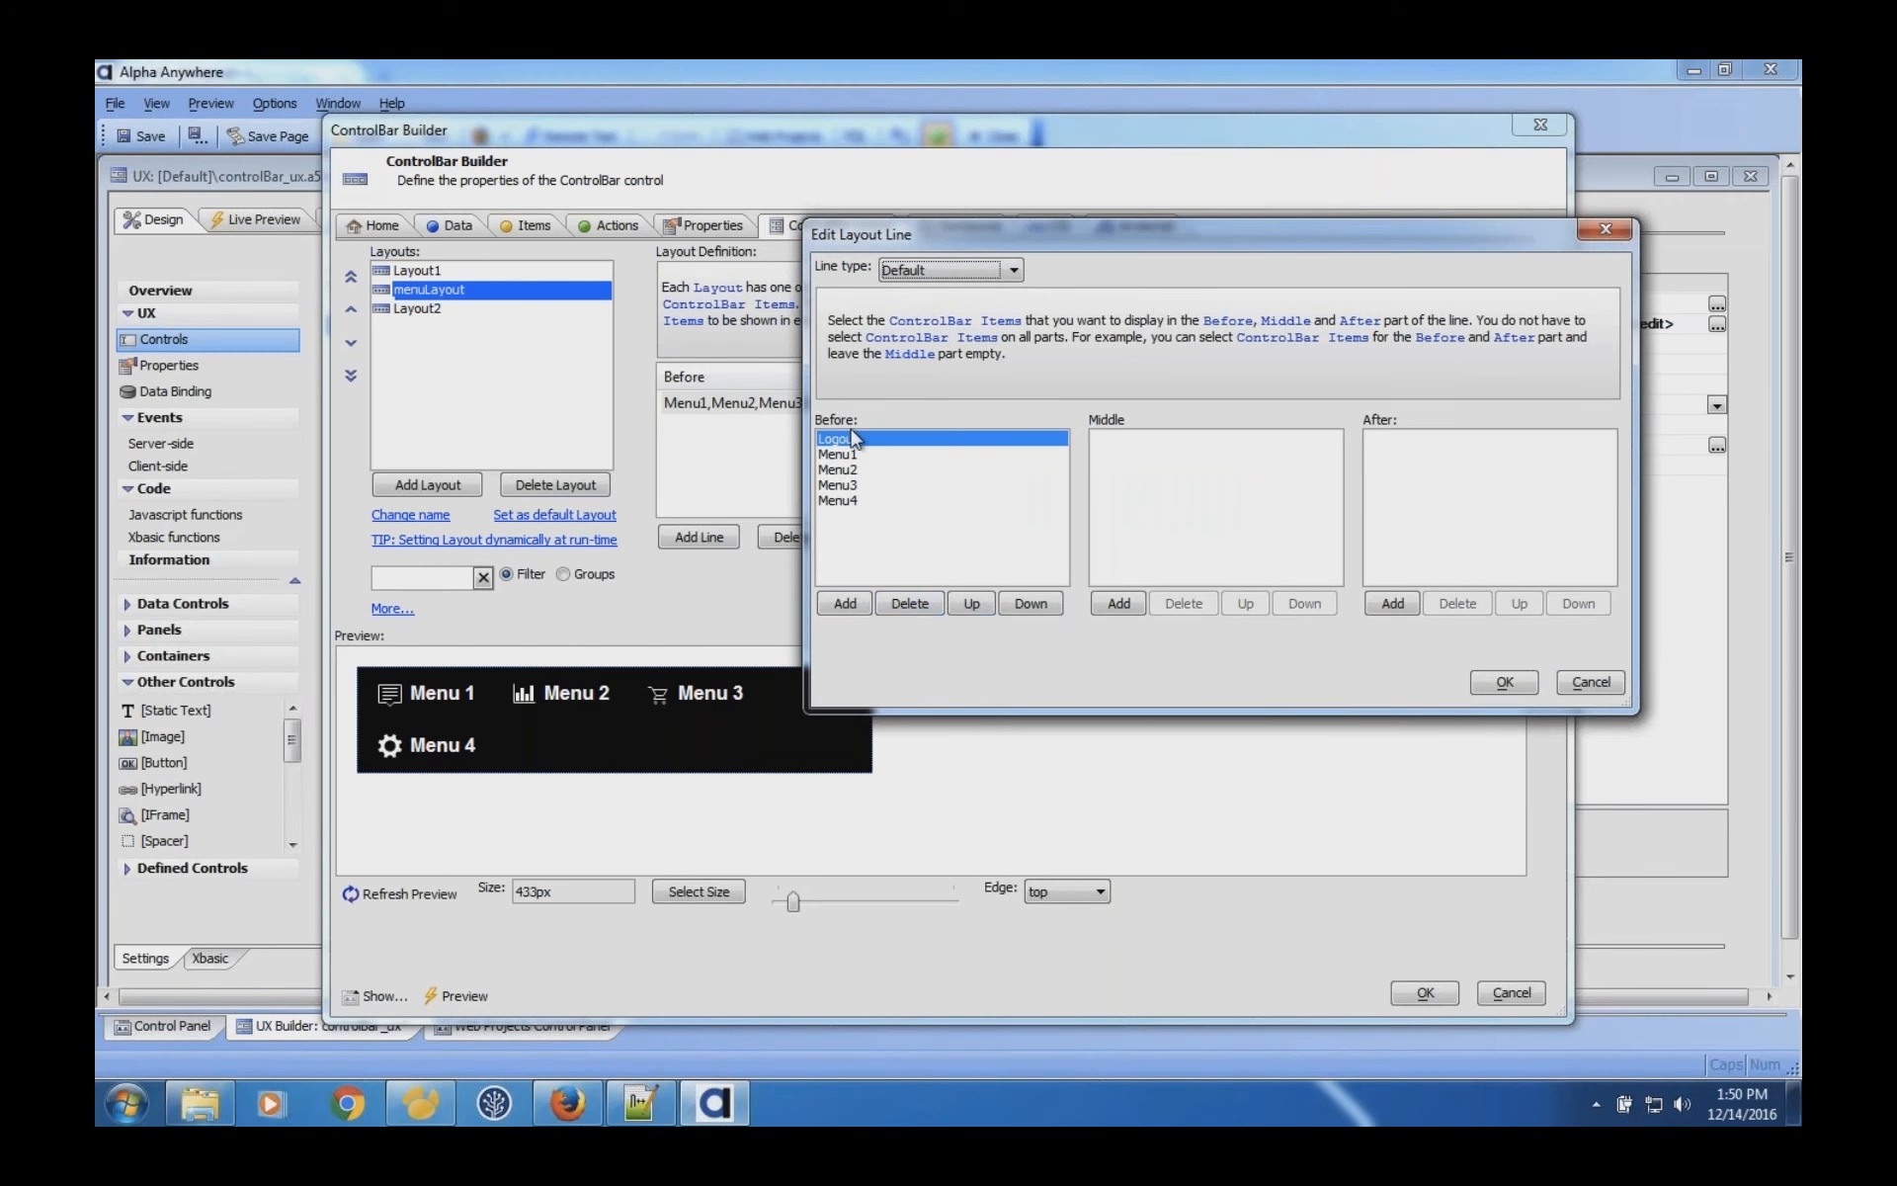
pyautogui.click(1024, 603)
pyautogui.click(1023, 603)
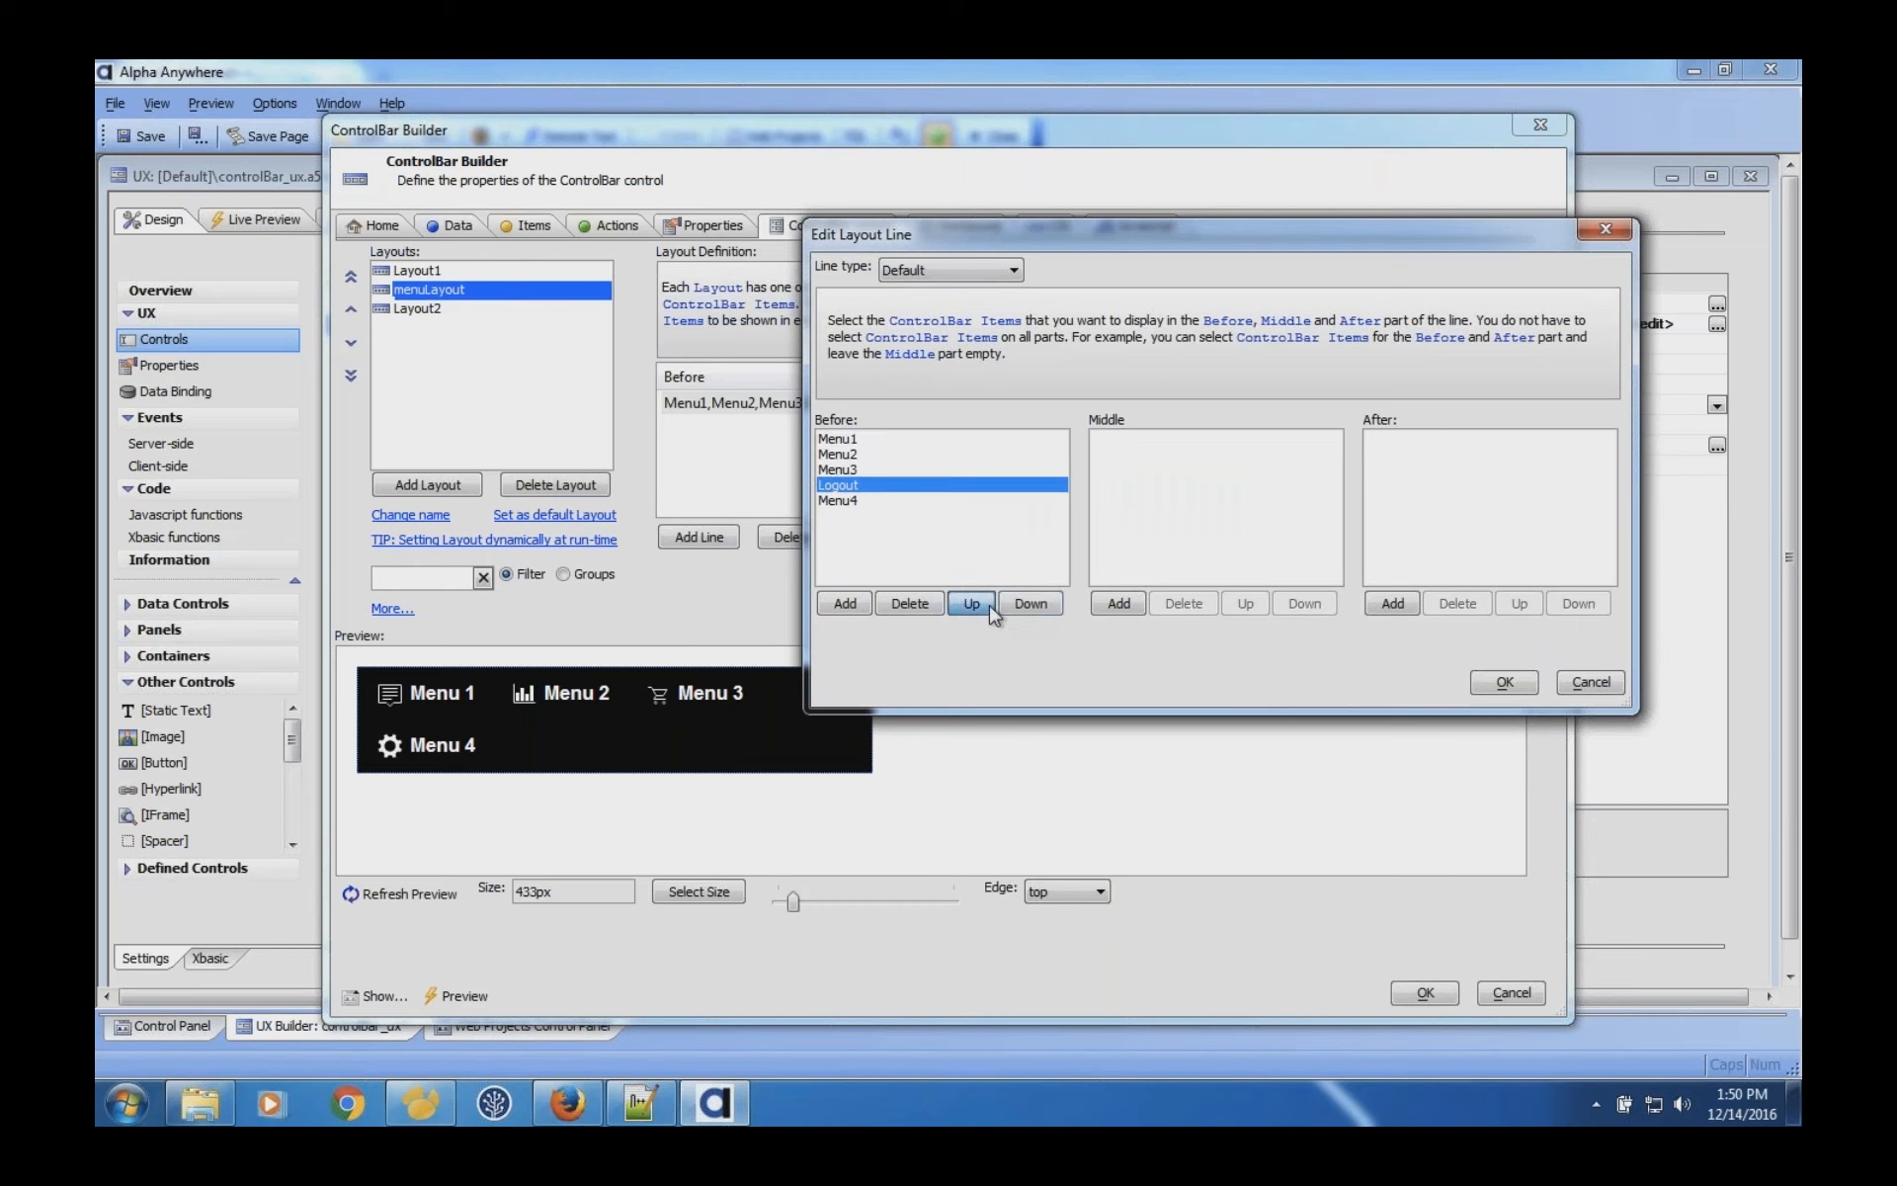
pyautogui.click(1013, 603)
pyautogui.click(1002, 603)
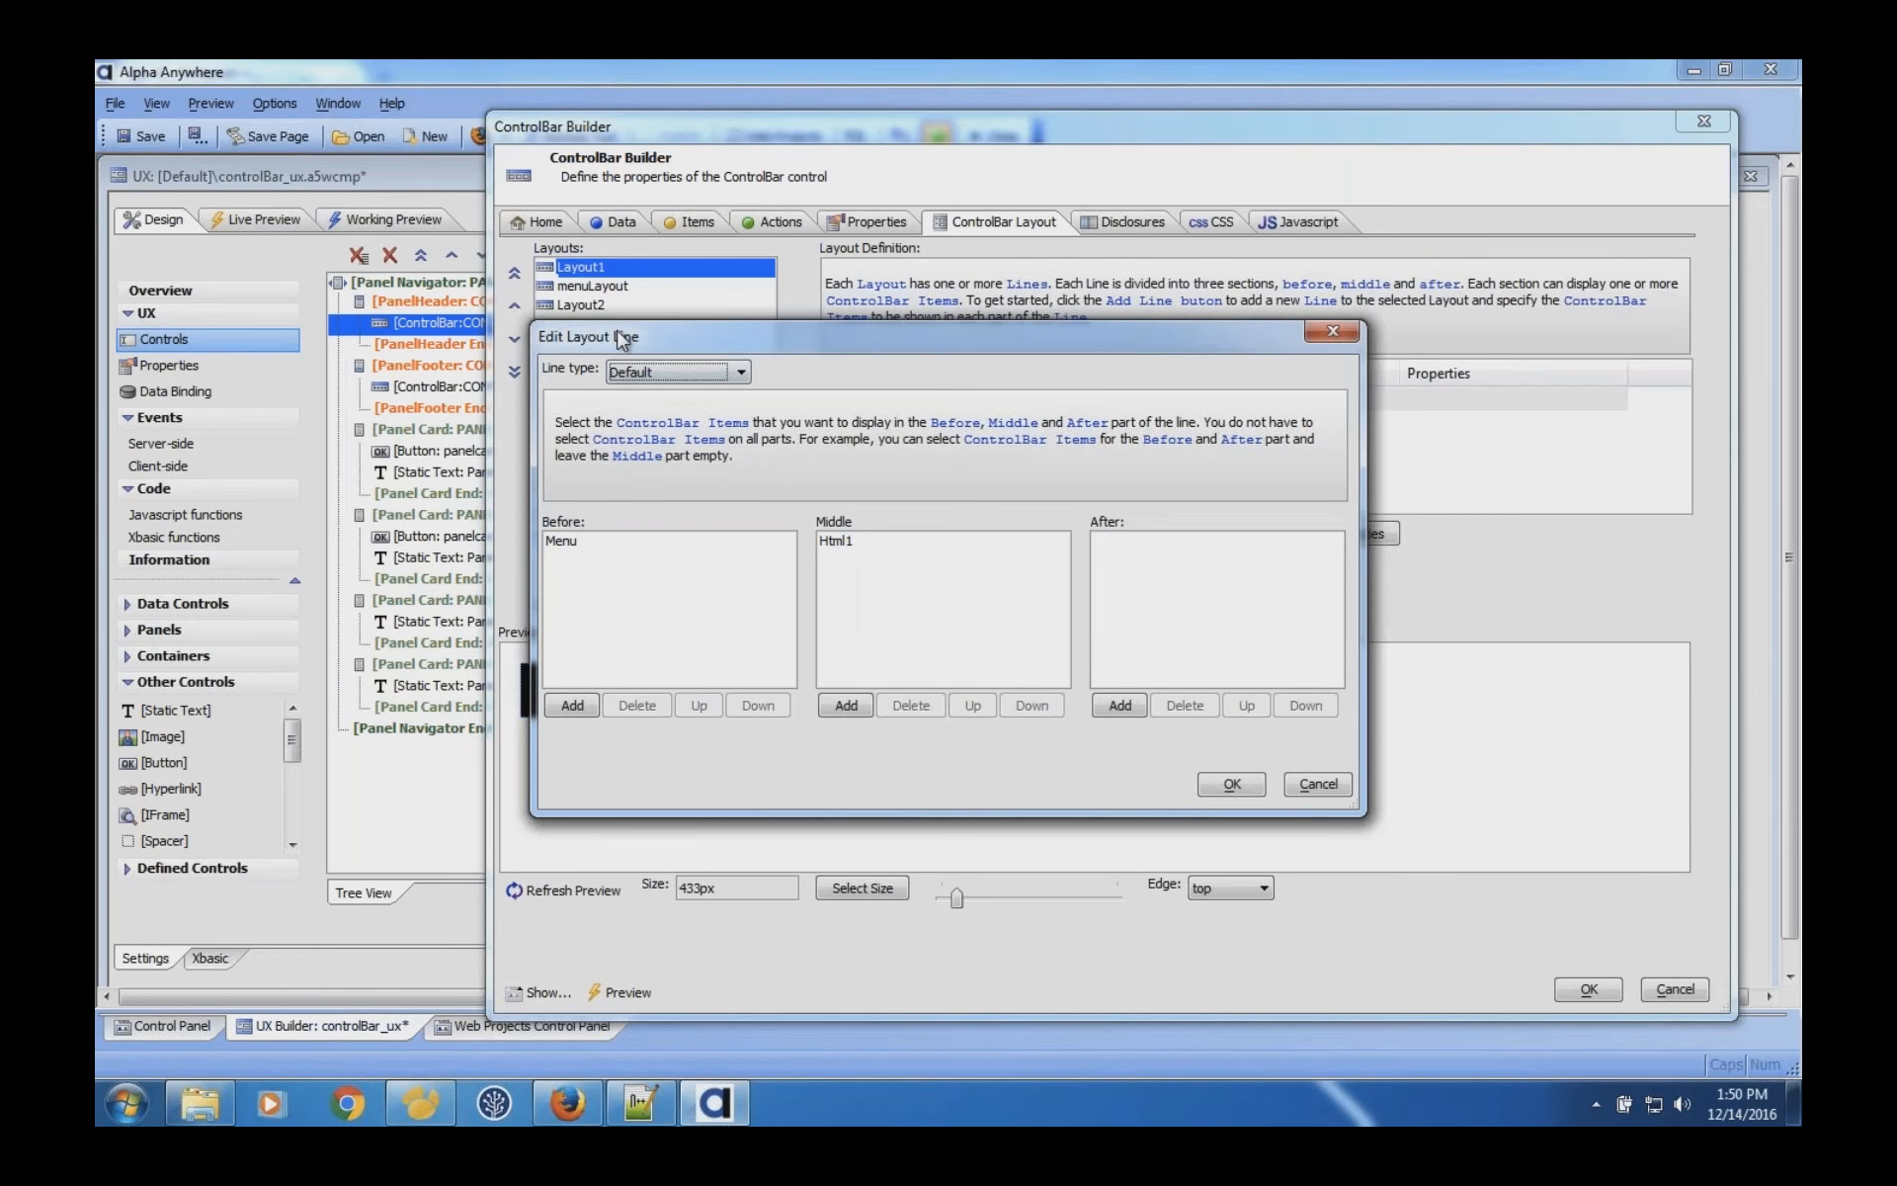
# Close Layout1's line editor without altering its items and accept the control bar changes.
pyautogui.moveTo(620, 339); pyautogui.dragTo(860, 333)
pyautogui.click(1472, 778)
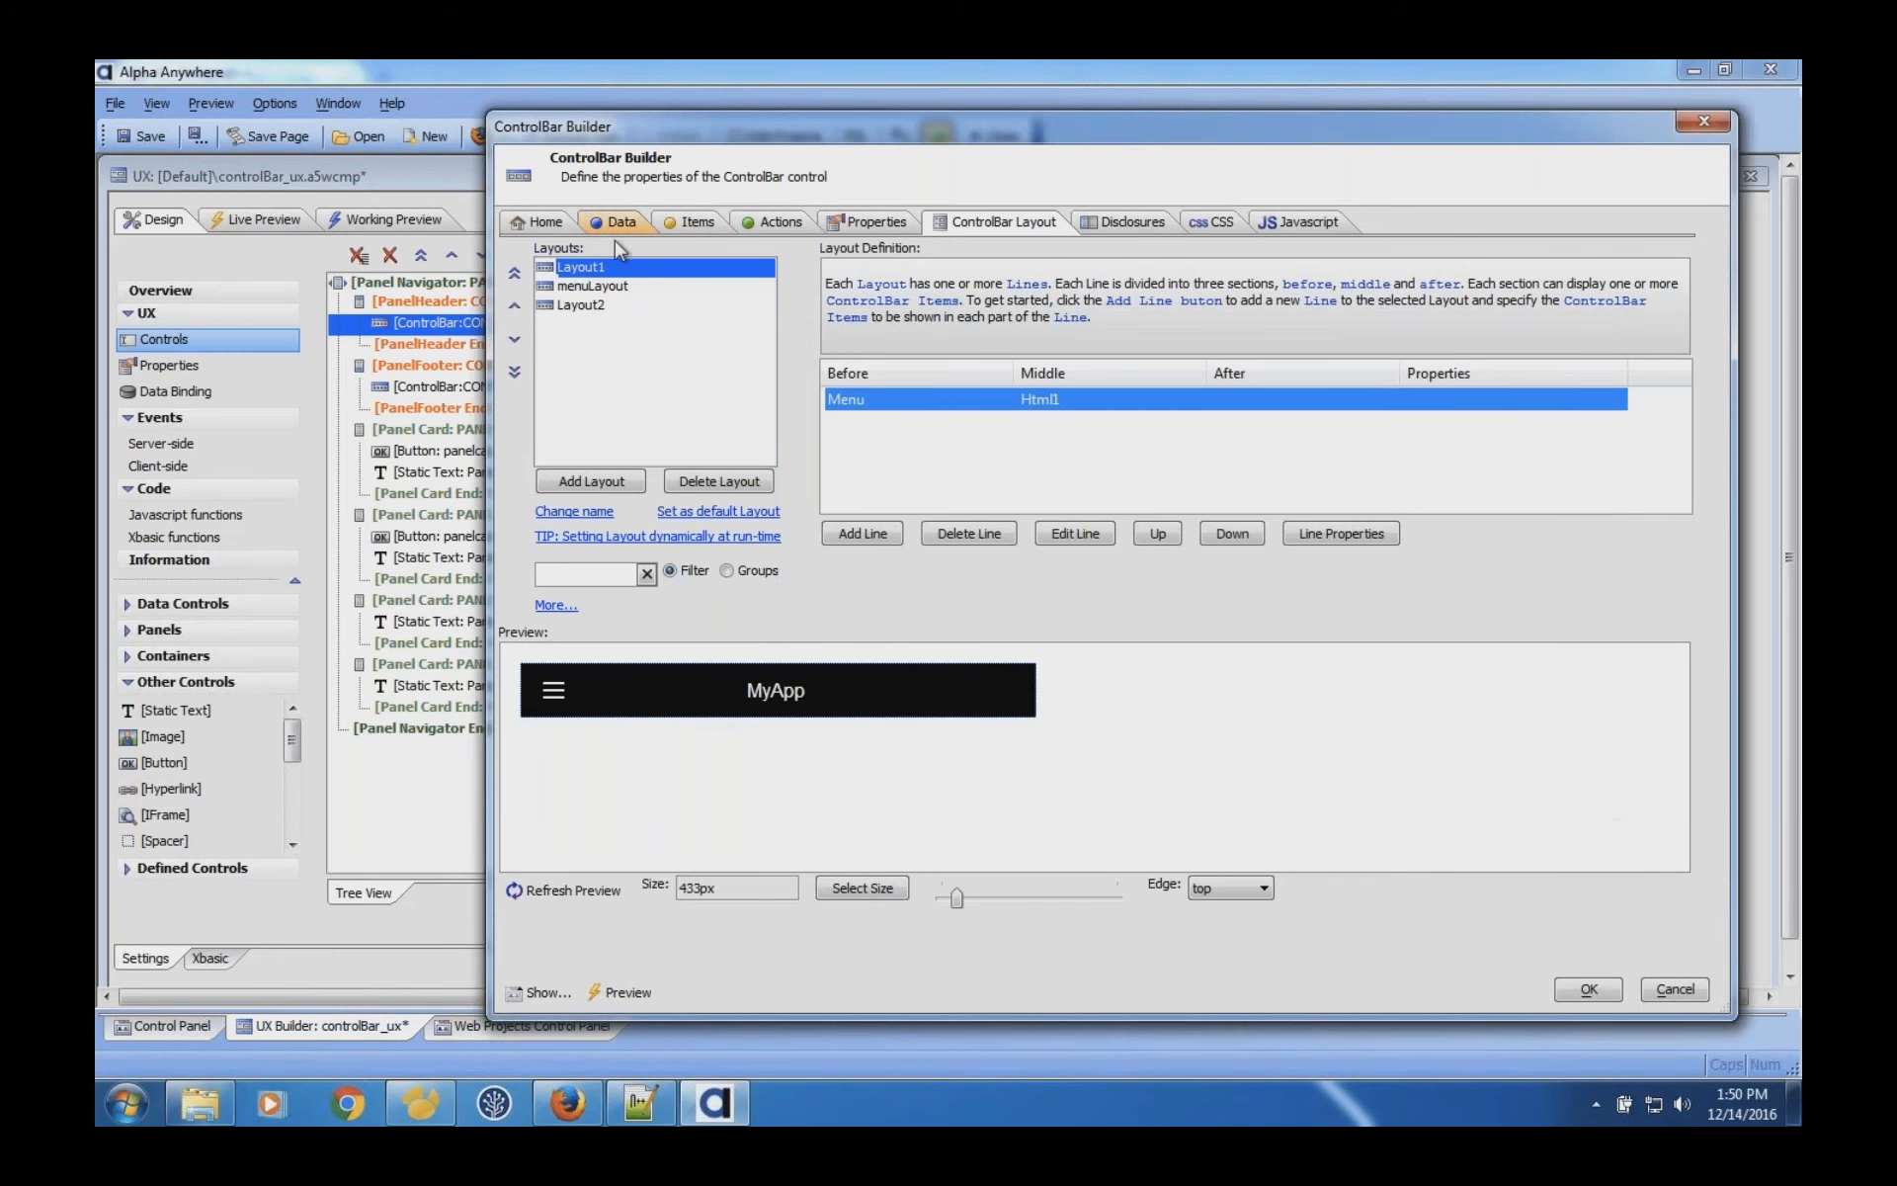
pyautogui.click(1587, 991)
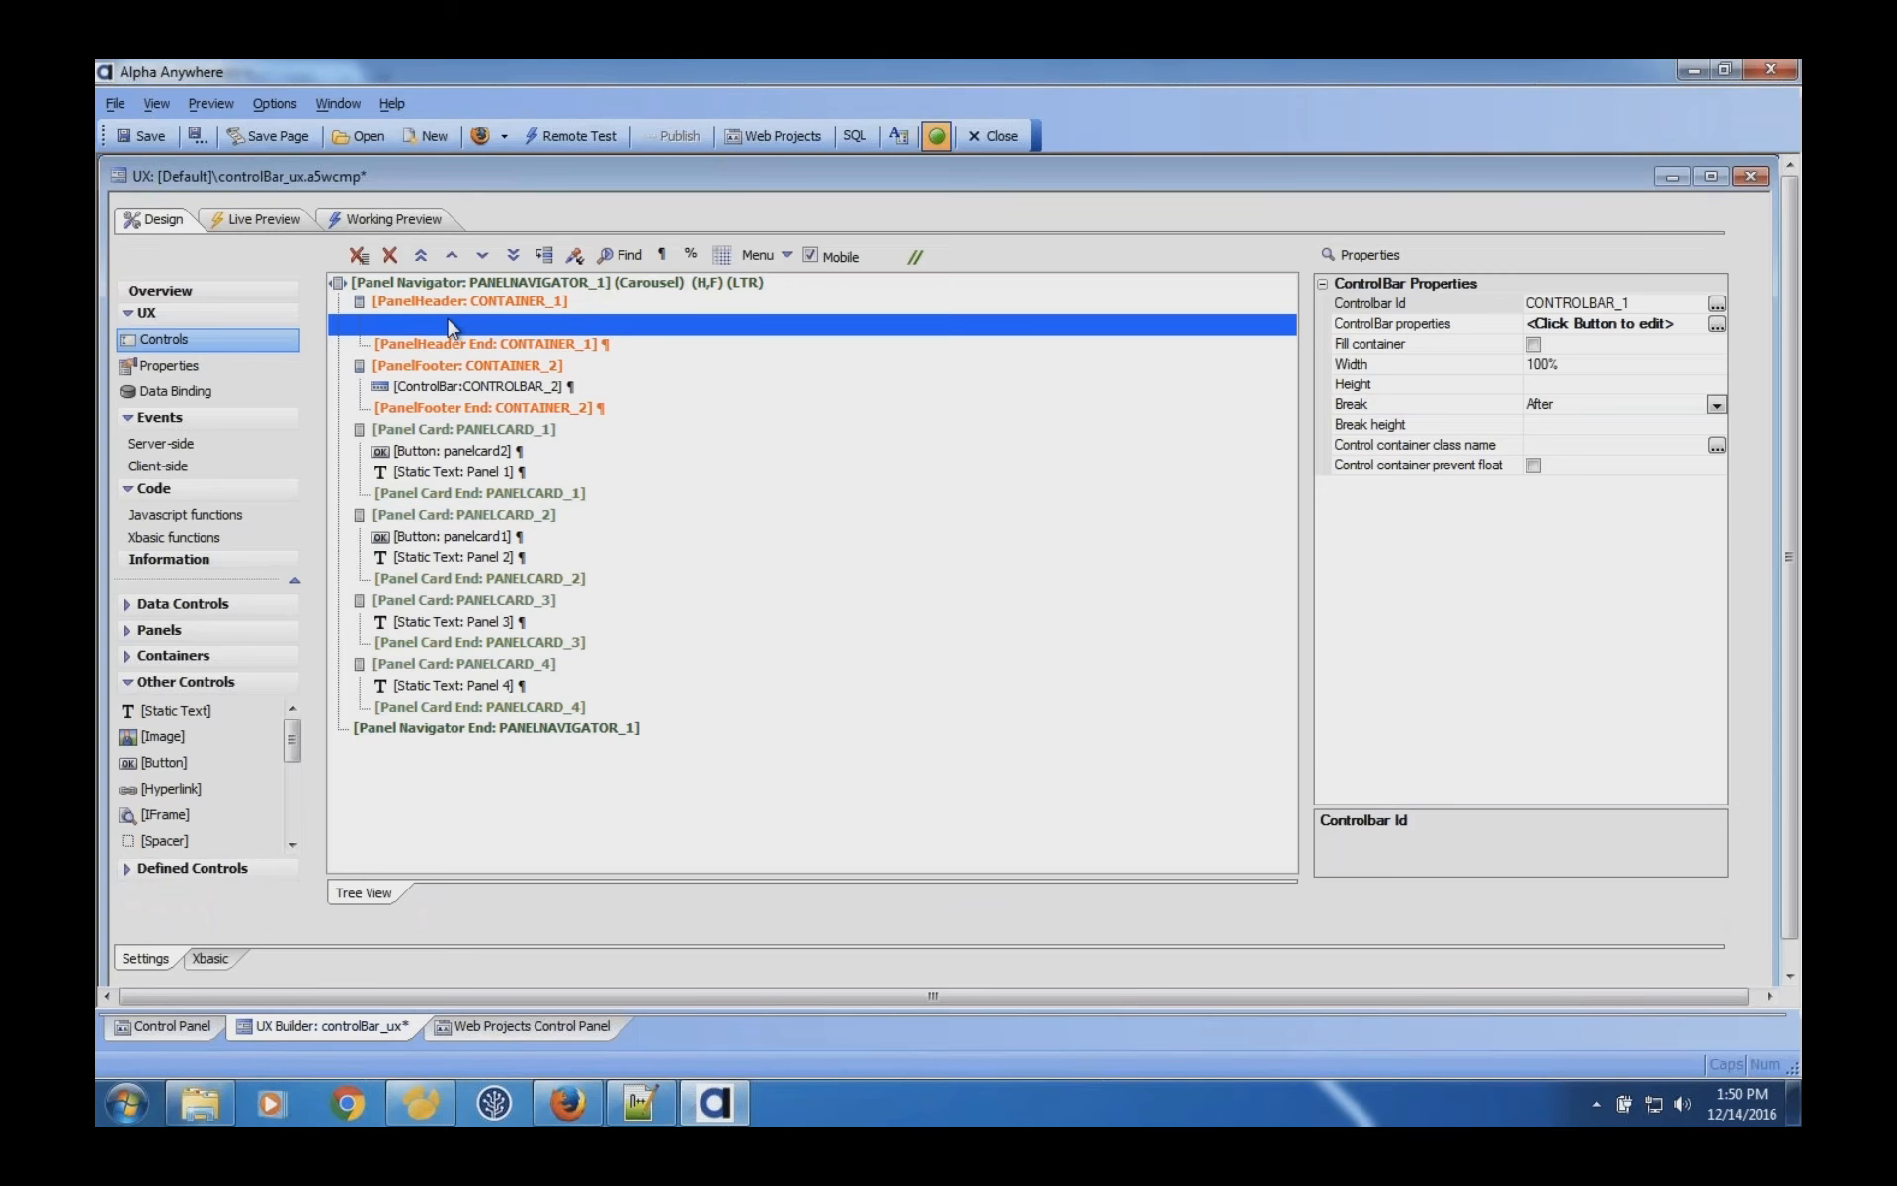
# Reopen the header control bar, set the Logout item's button layout to "Image followed by text", and check it in menuLayout.
pyautogui.doubleClick(479, 324)
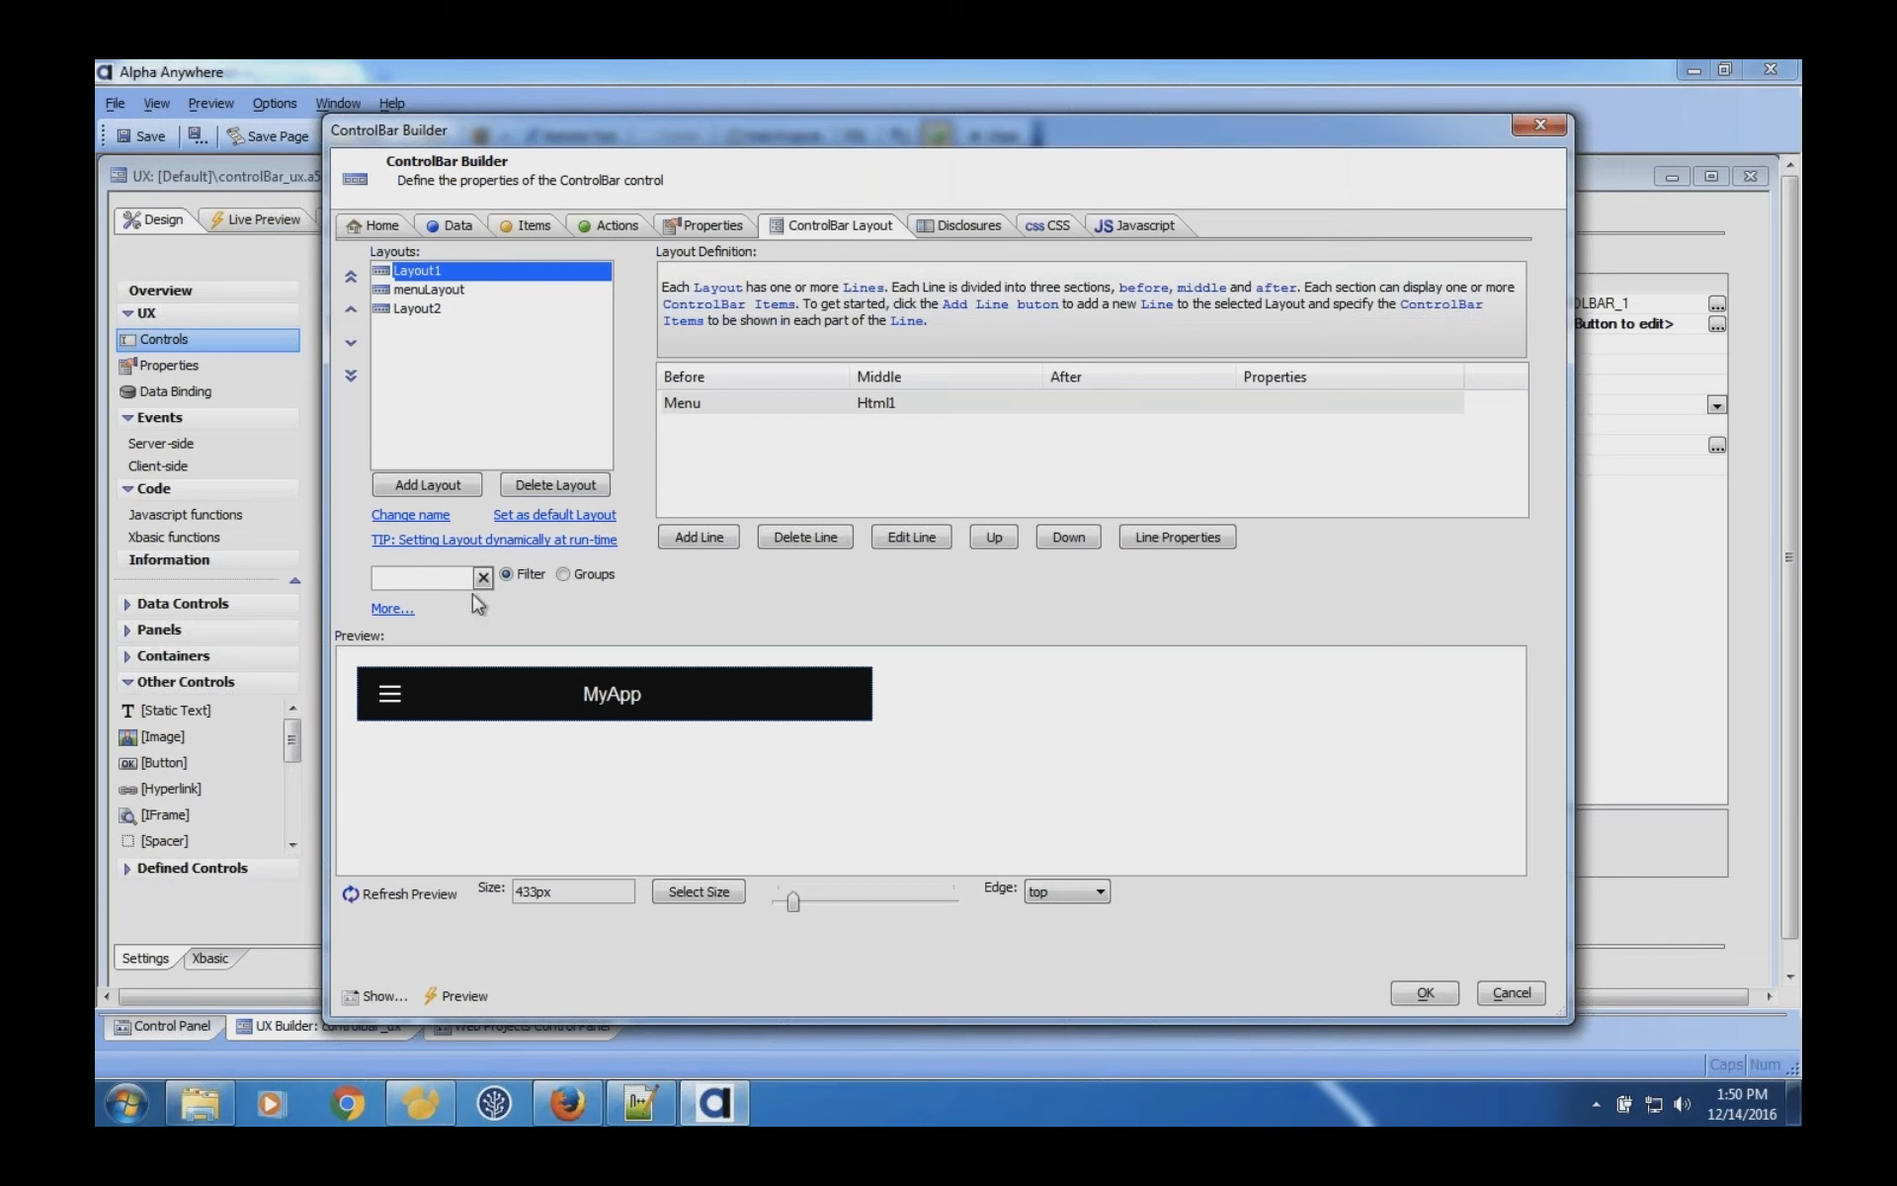
pyautogui.click(522, 225)
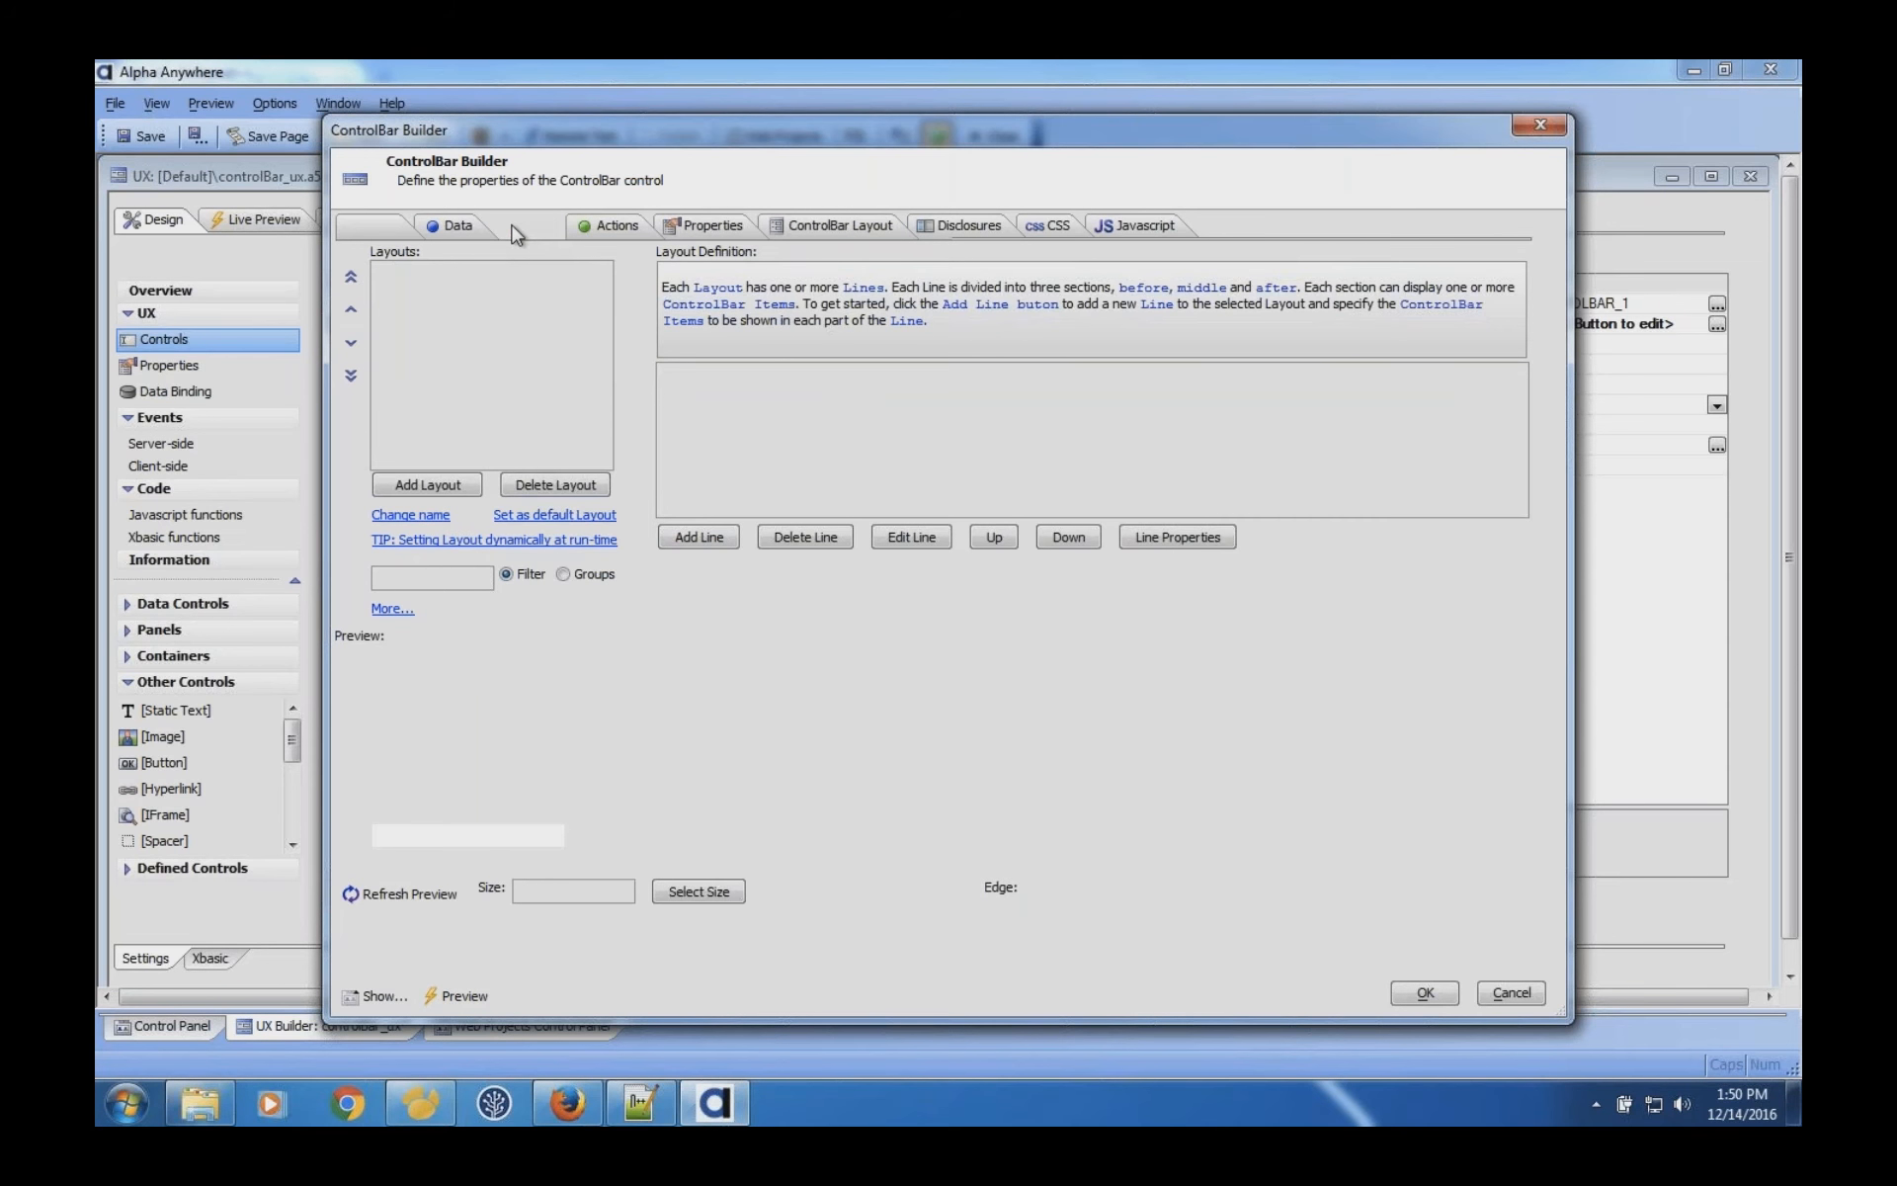
pyautogui.click(1498, 671)
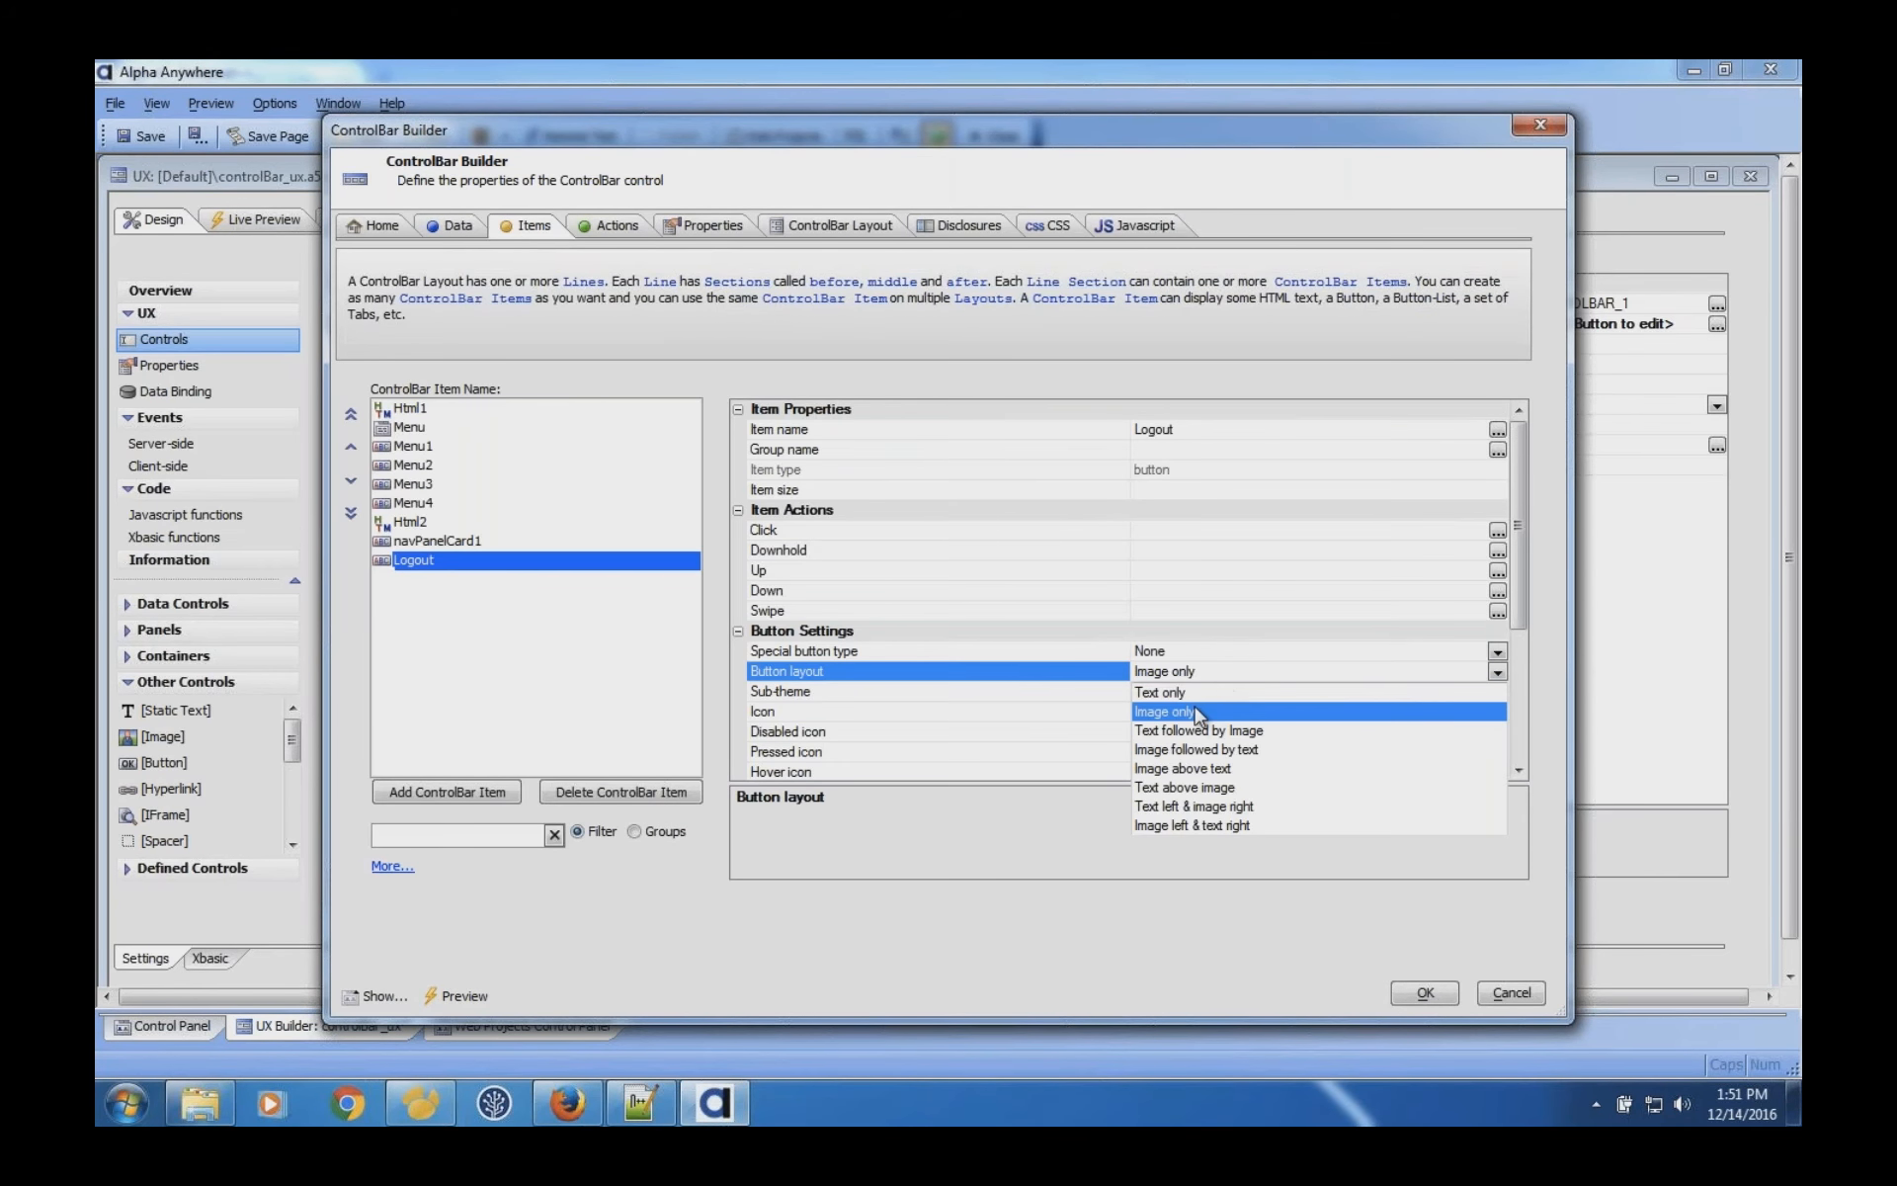
pyautogui.click(1194, 749)
pyautogui.click(840, 226)
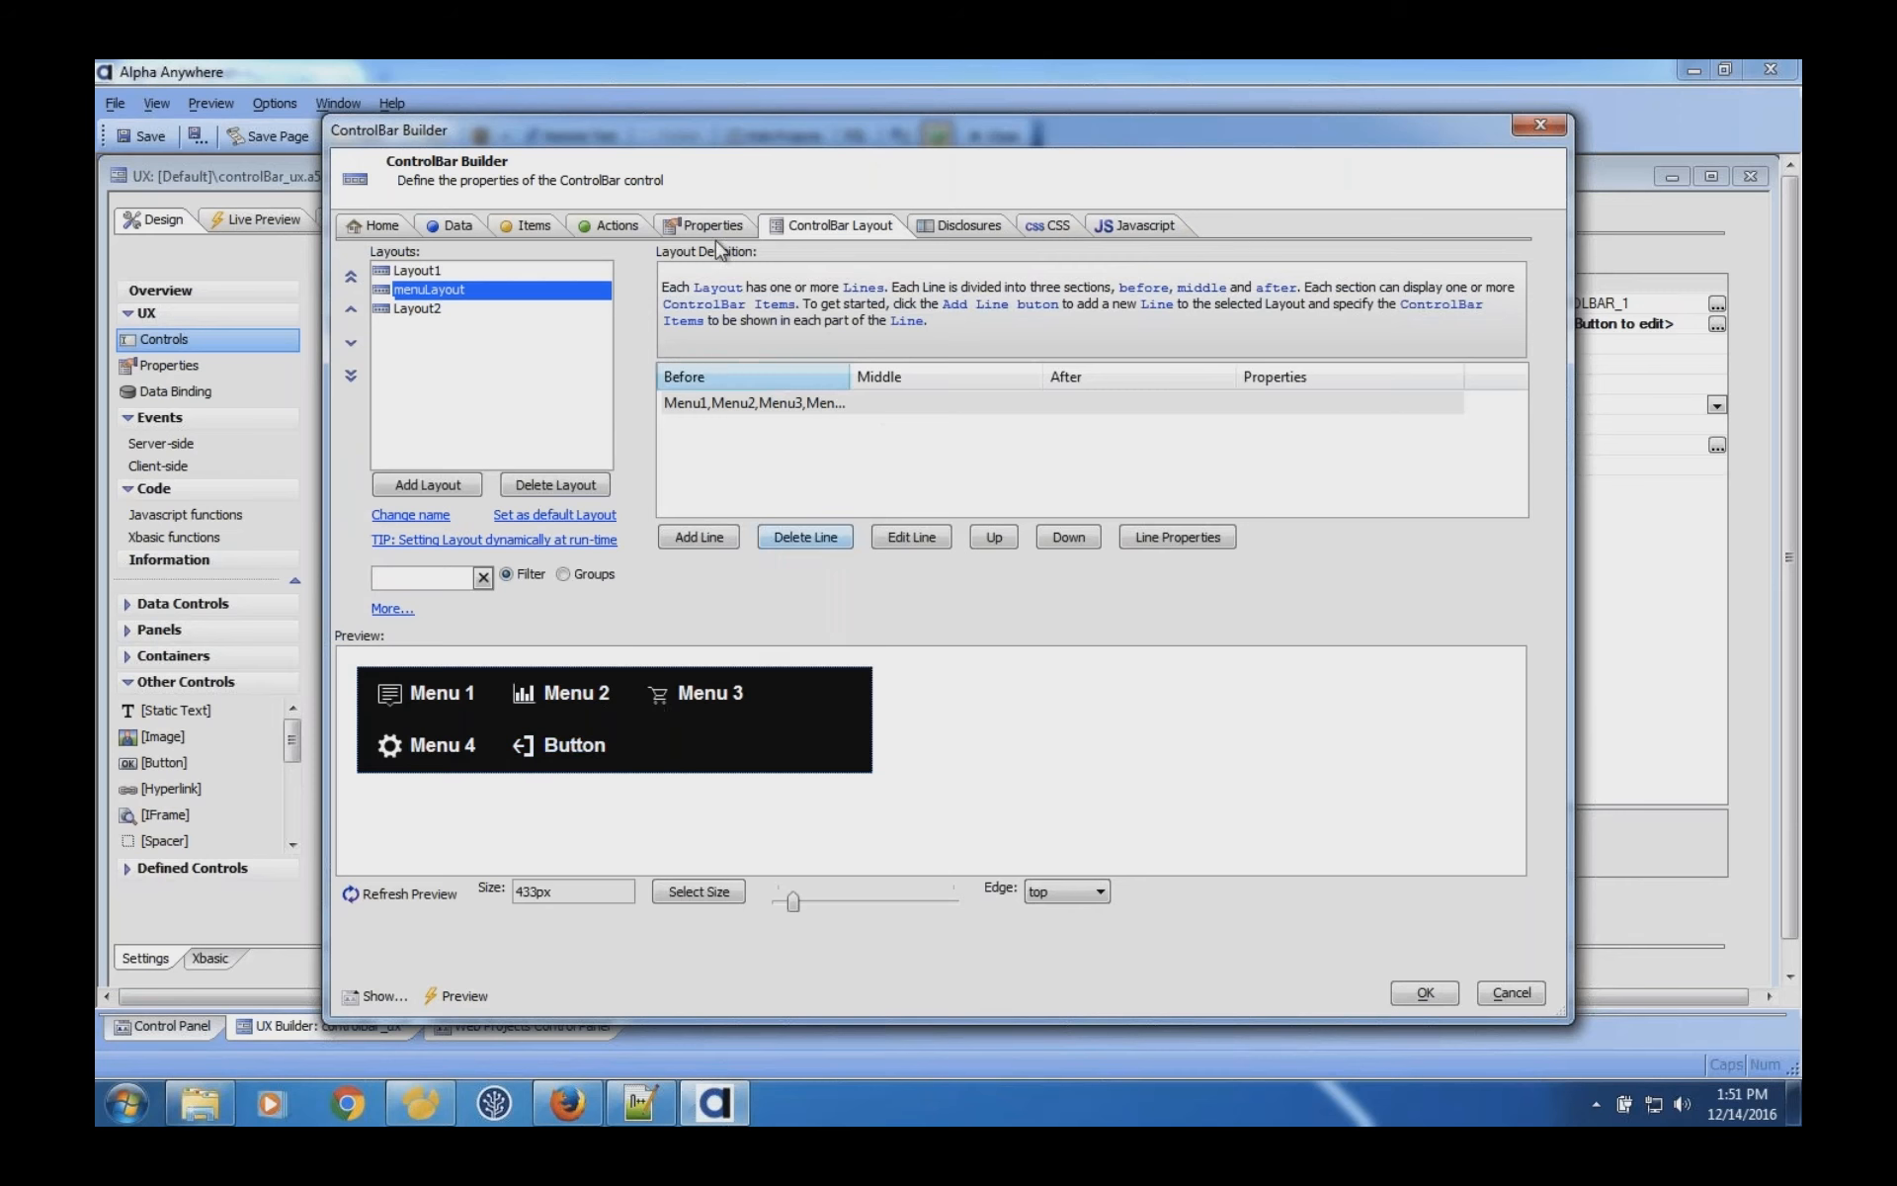
# Set the Logout item's button text to "Logout" and check it in the menuLayout preview.
pyautogui.click(457, 225)
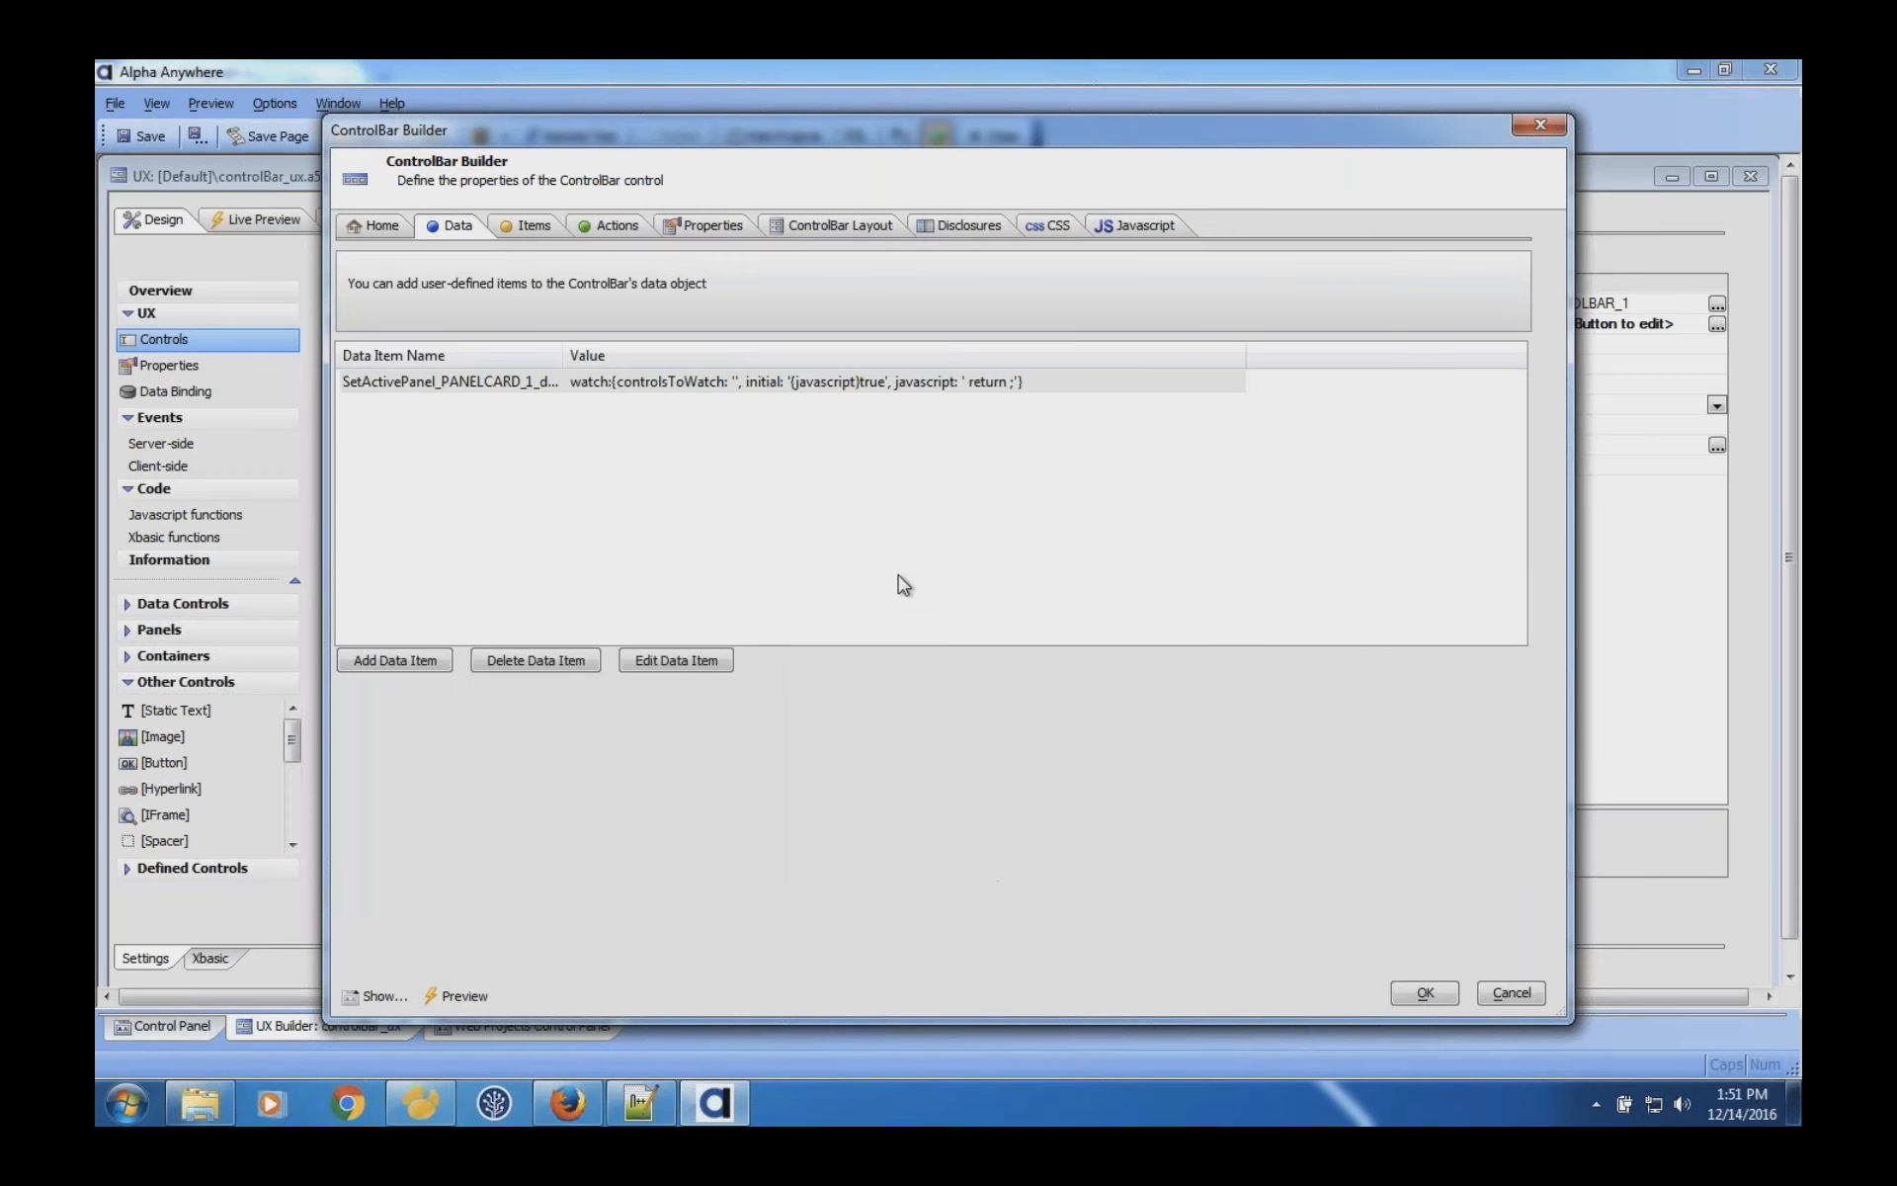
pyautogui.click(534, 226)
pyautogui.click(1072, 696)
pyautogui.moveTo(1179, 692); pyautogui.dragTo(1037, 664)
pyautogui.write('Logout')
pyautogui.click(862, 228)
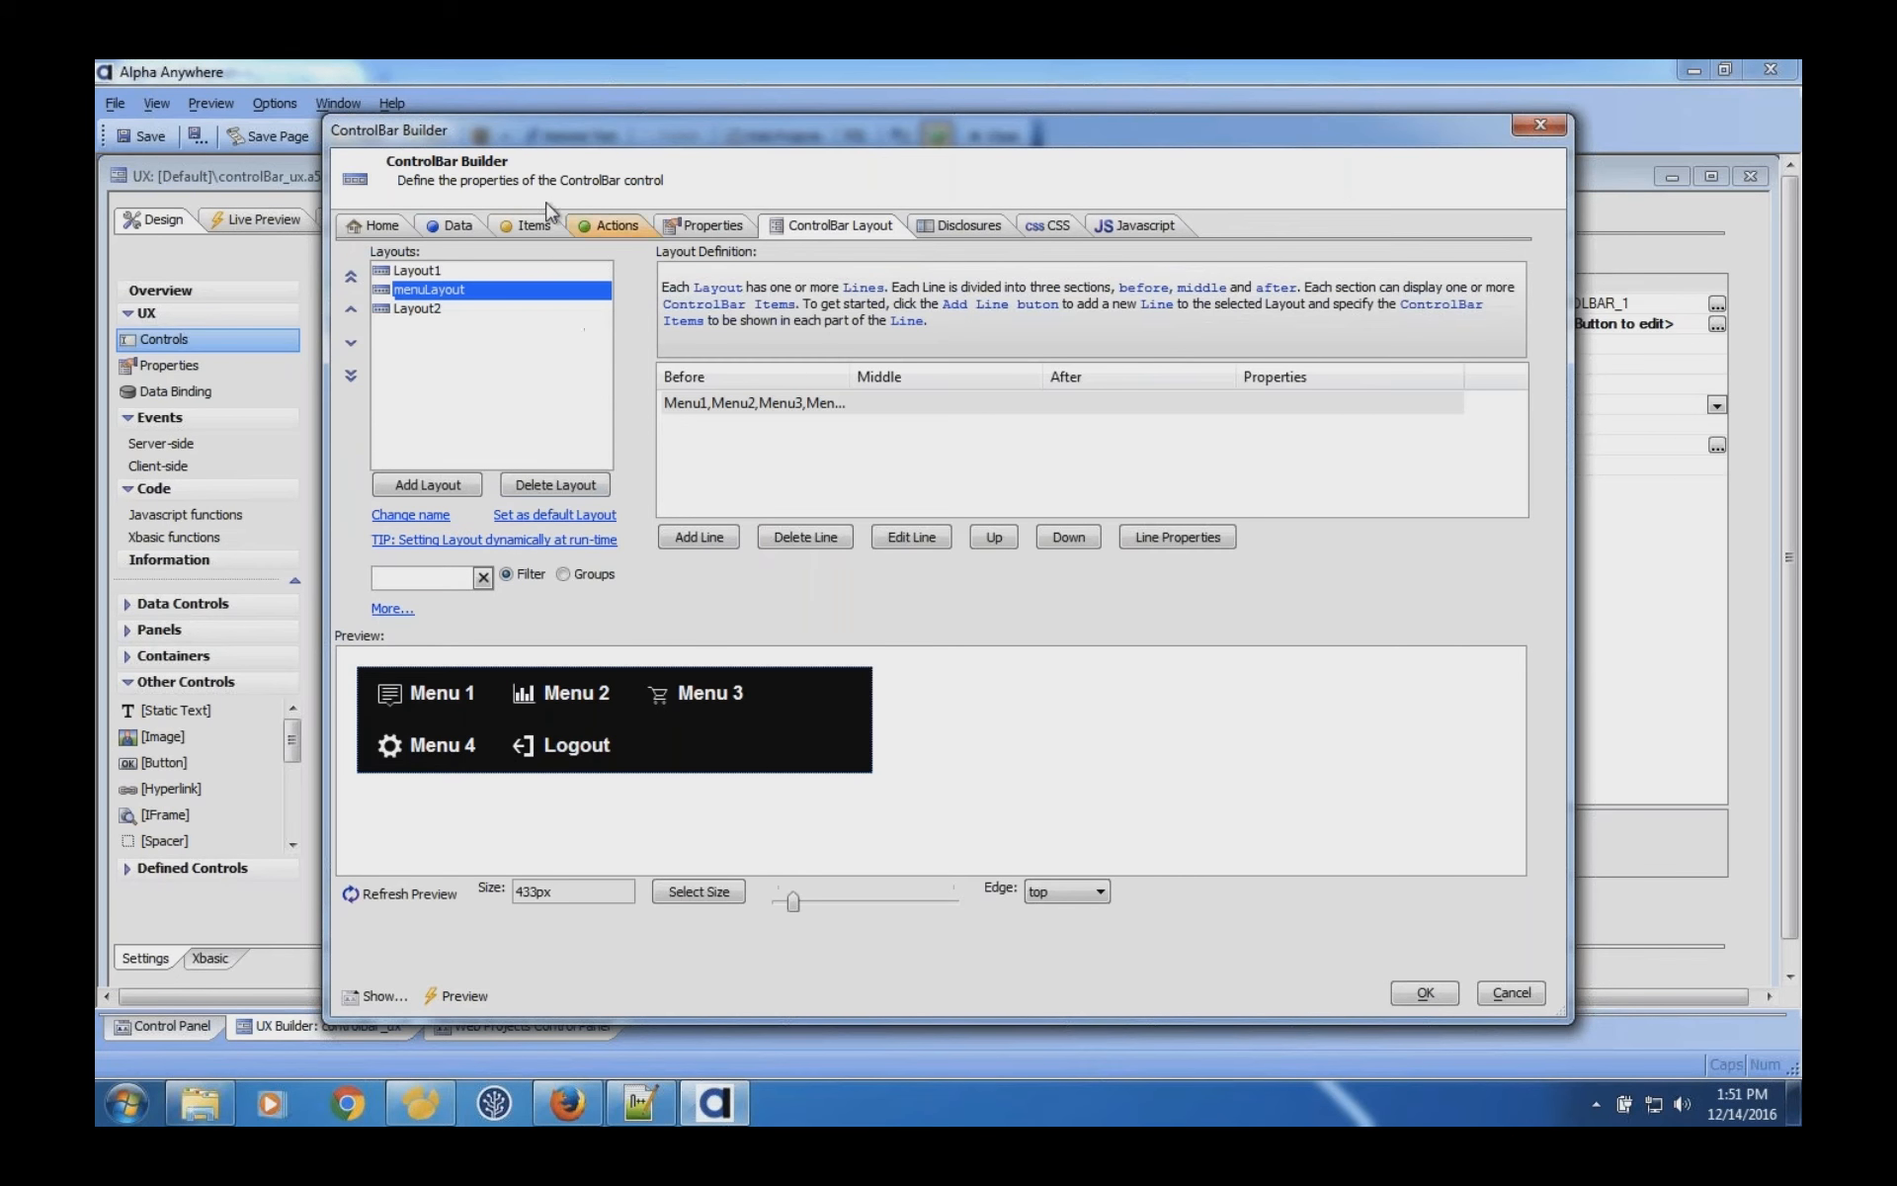
pyautogui.click(529, 227)
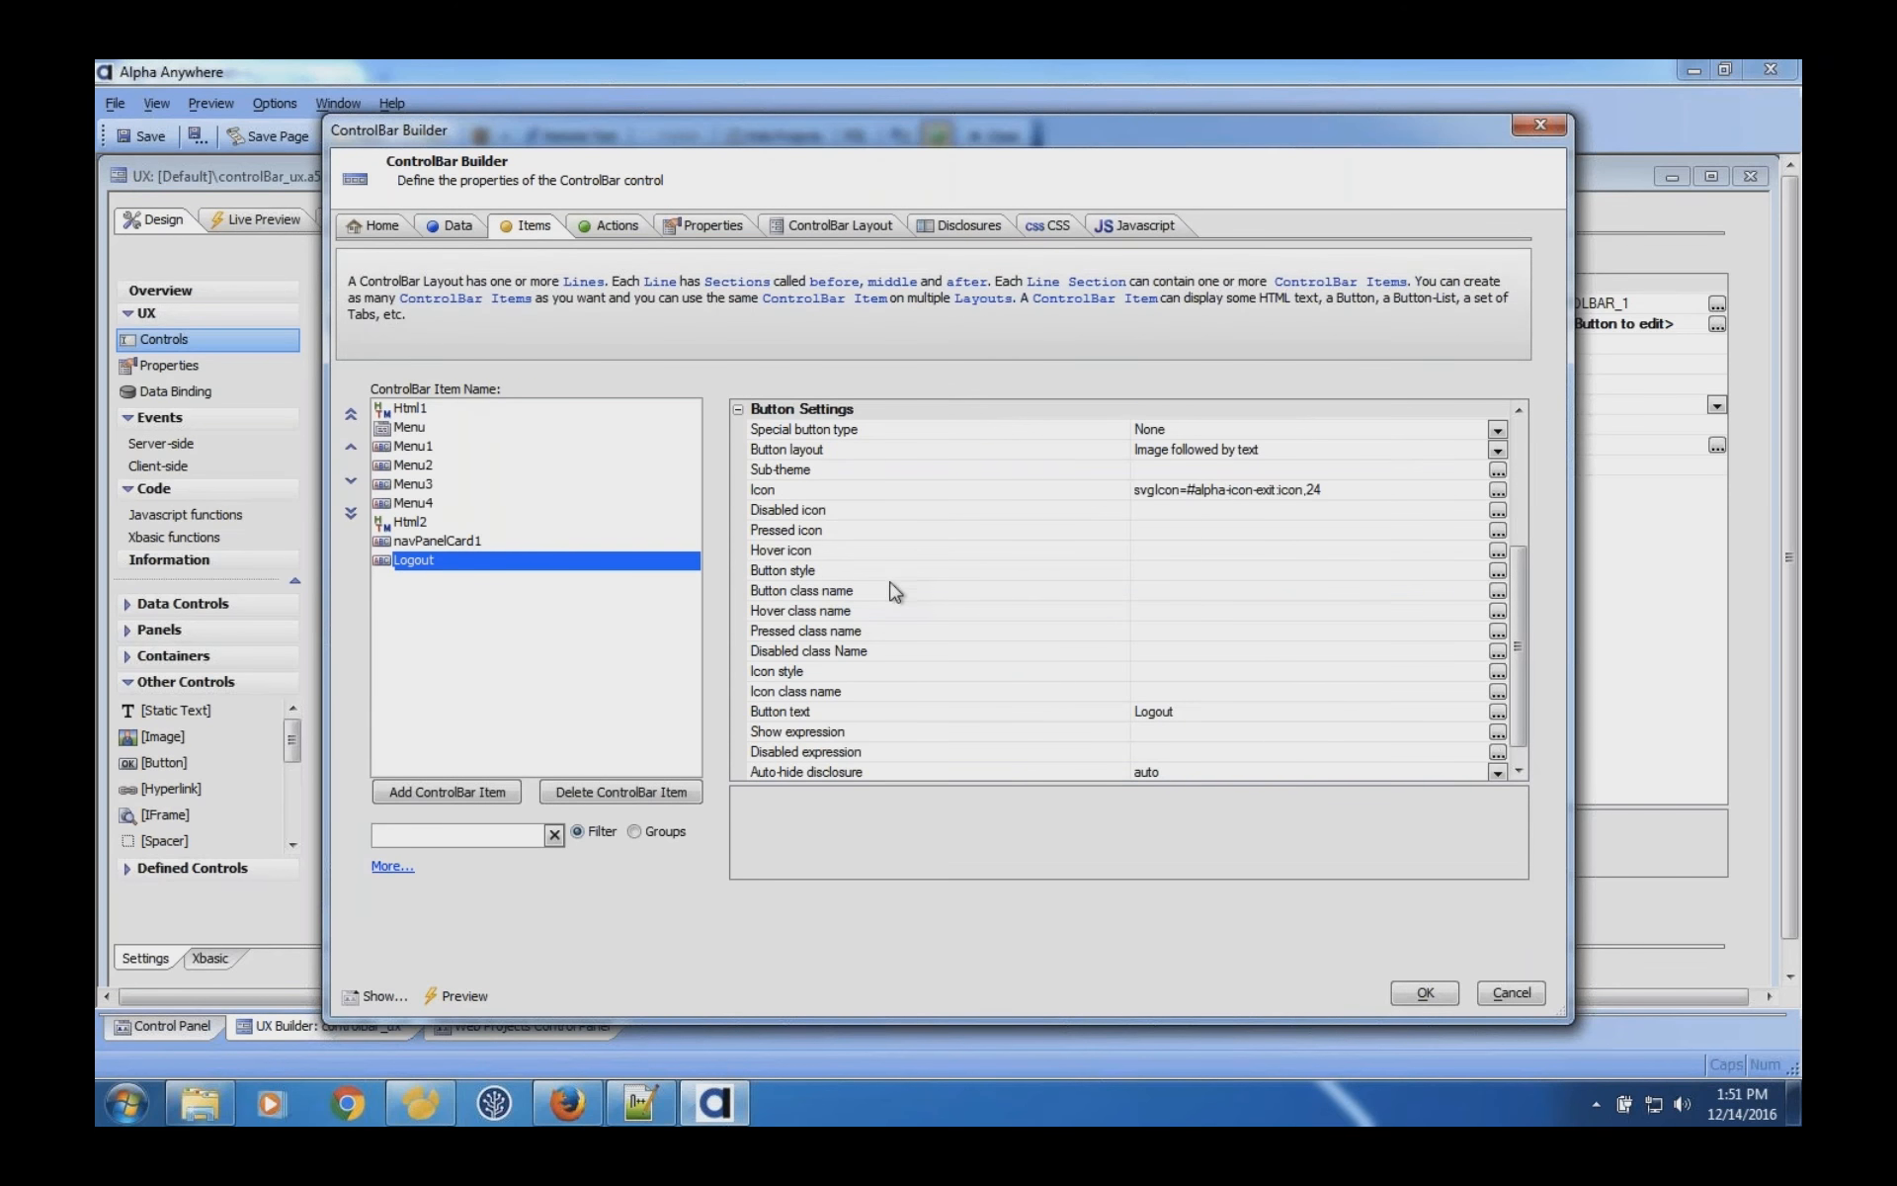
pyautogui.scroll(4, 1521, 514)
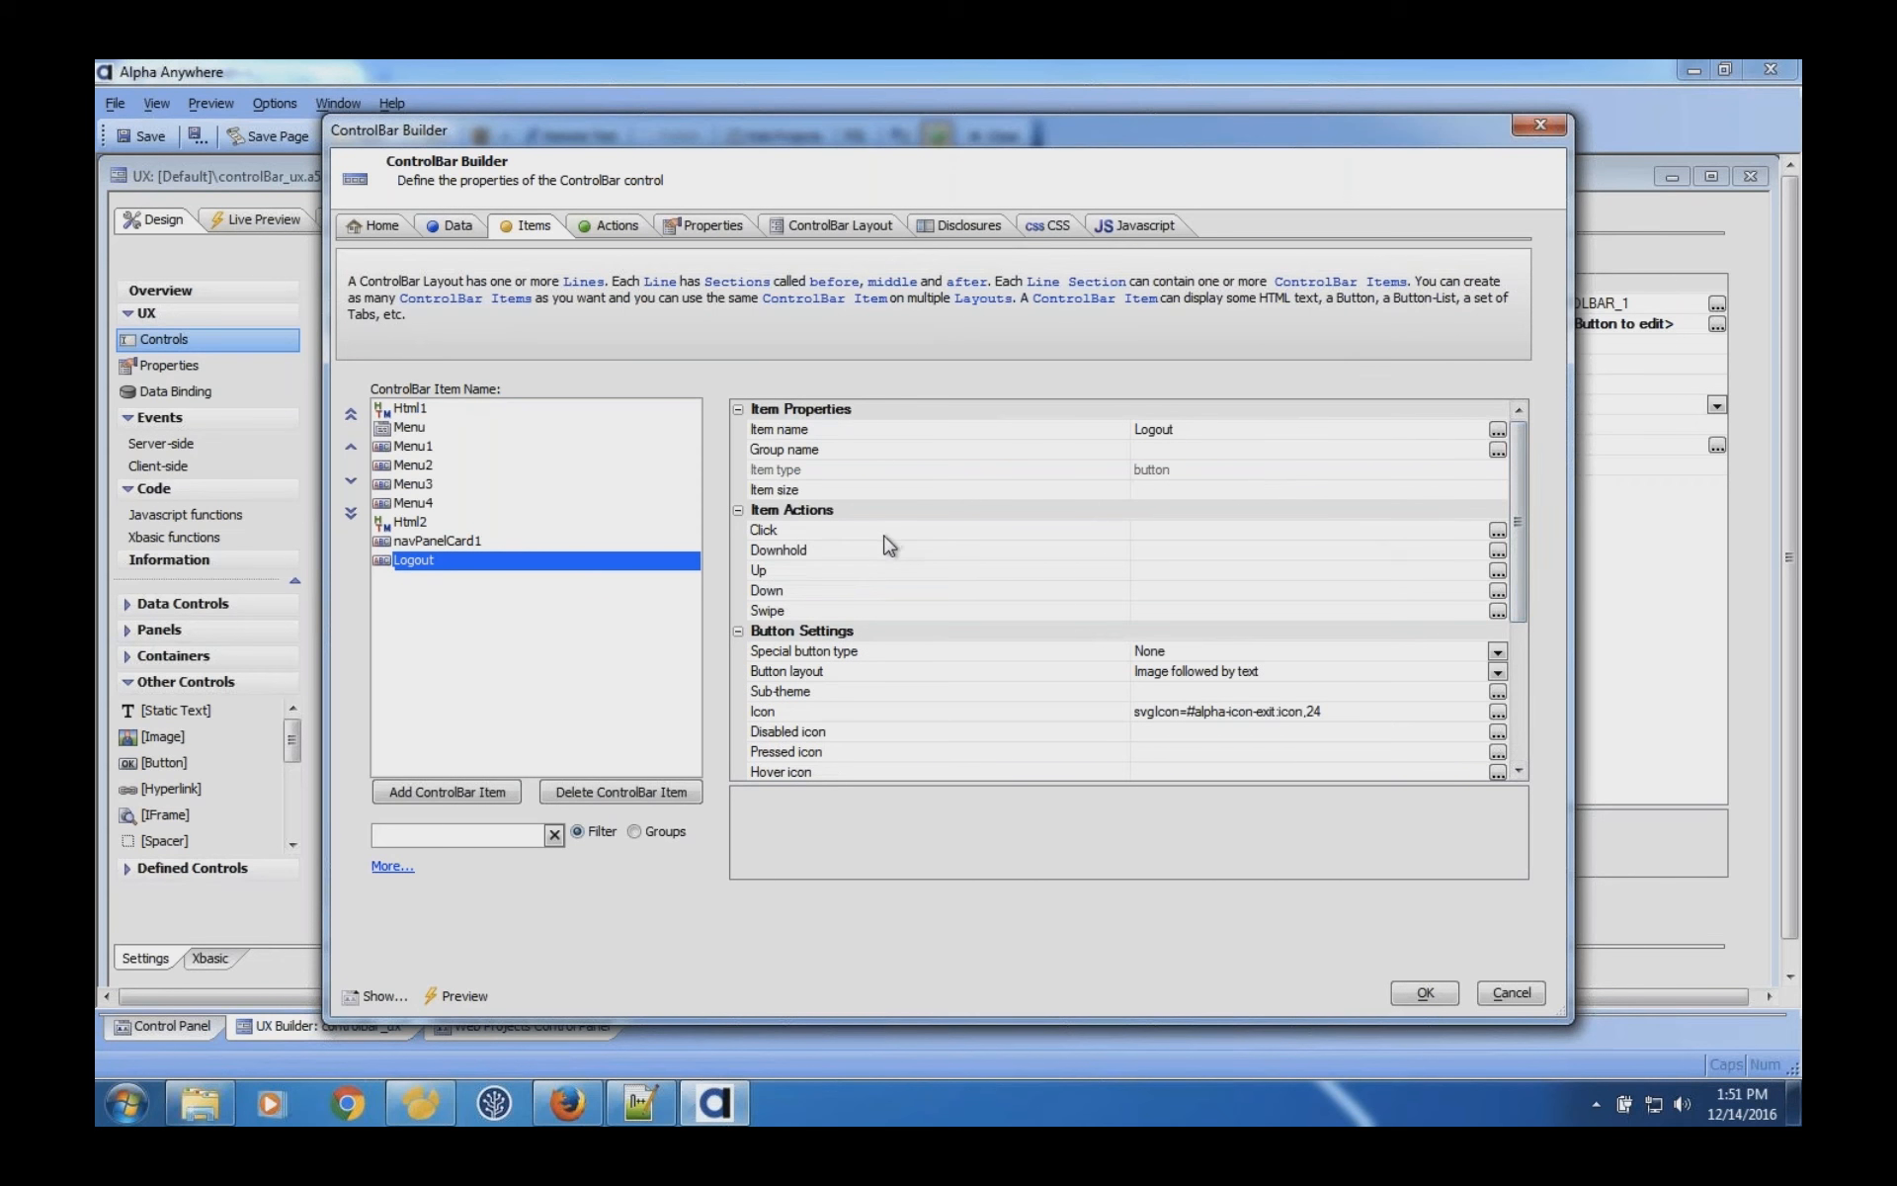
pyautogui.doubleClick(889, 543)
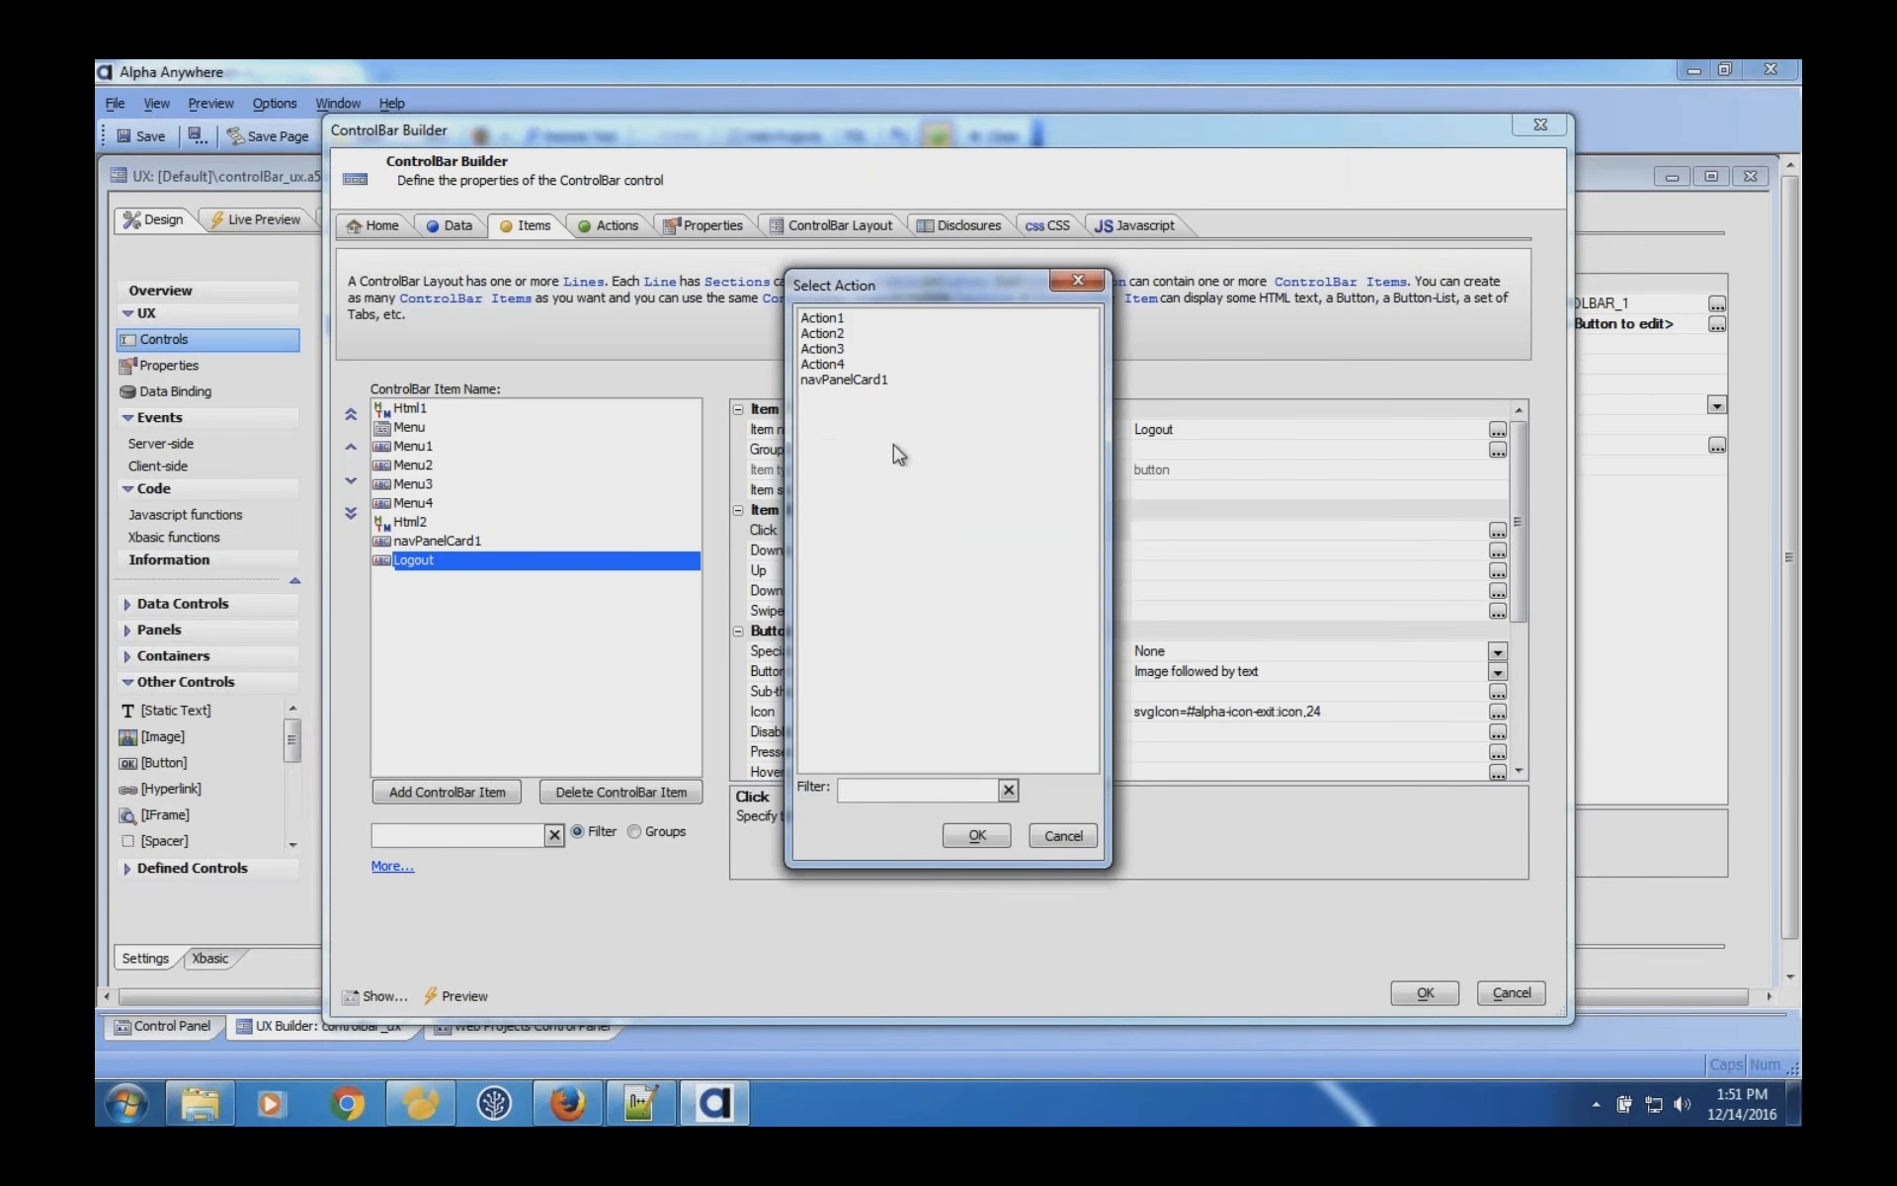
pyautogui.click(1077, 843)
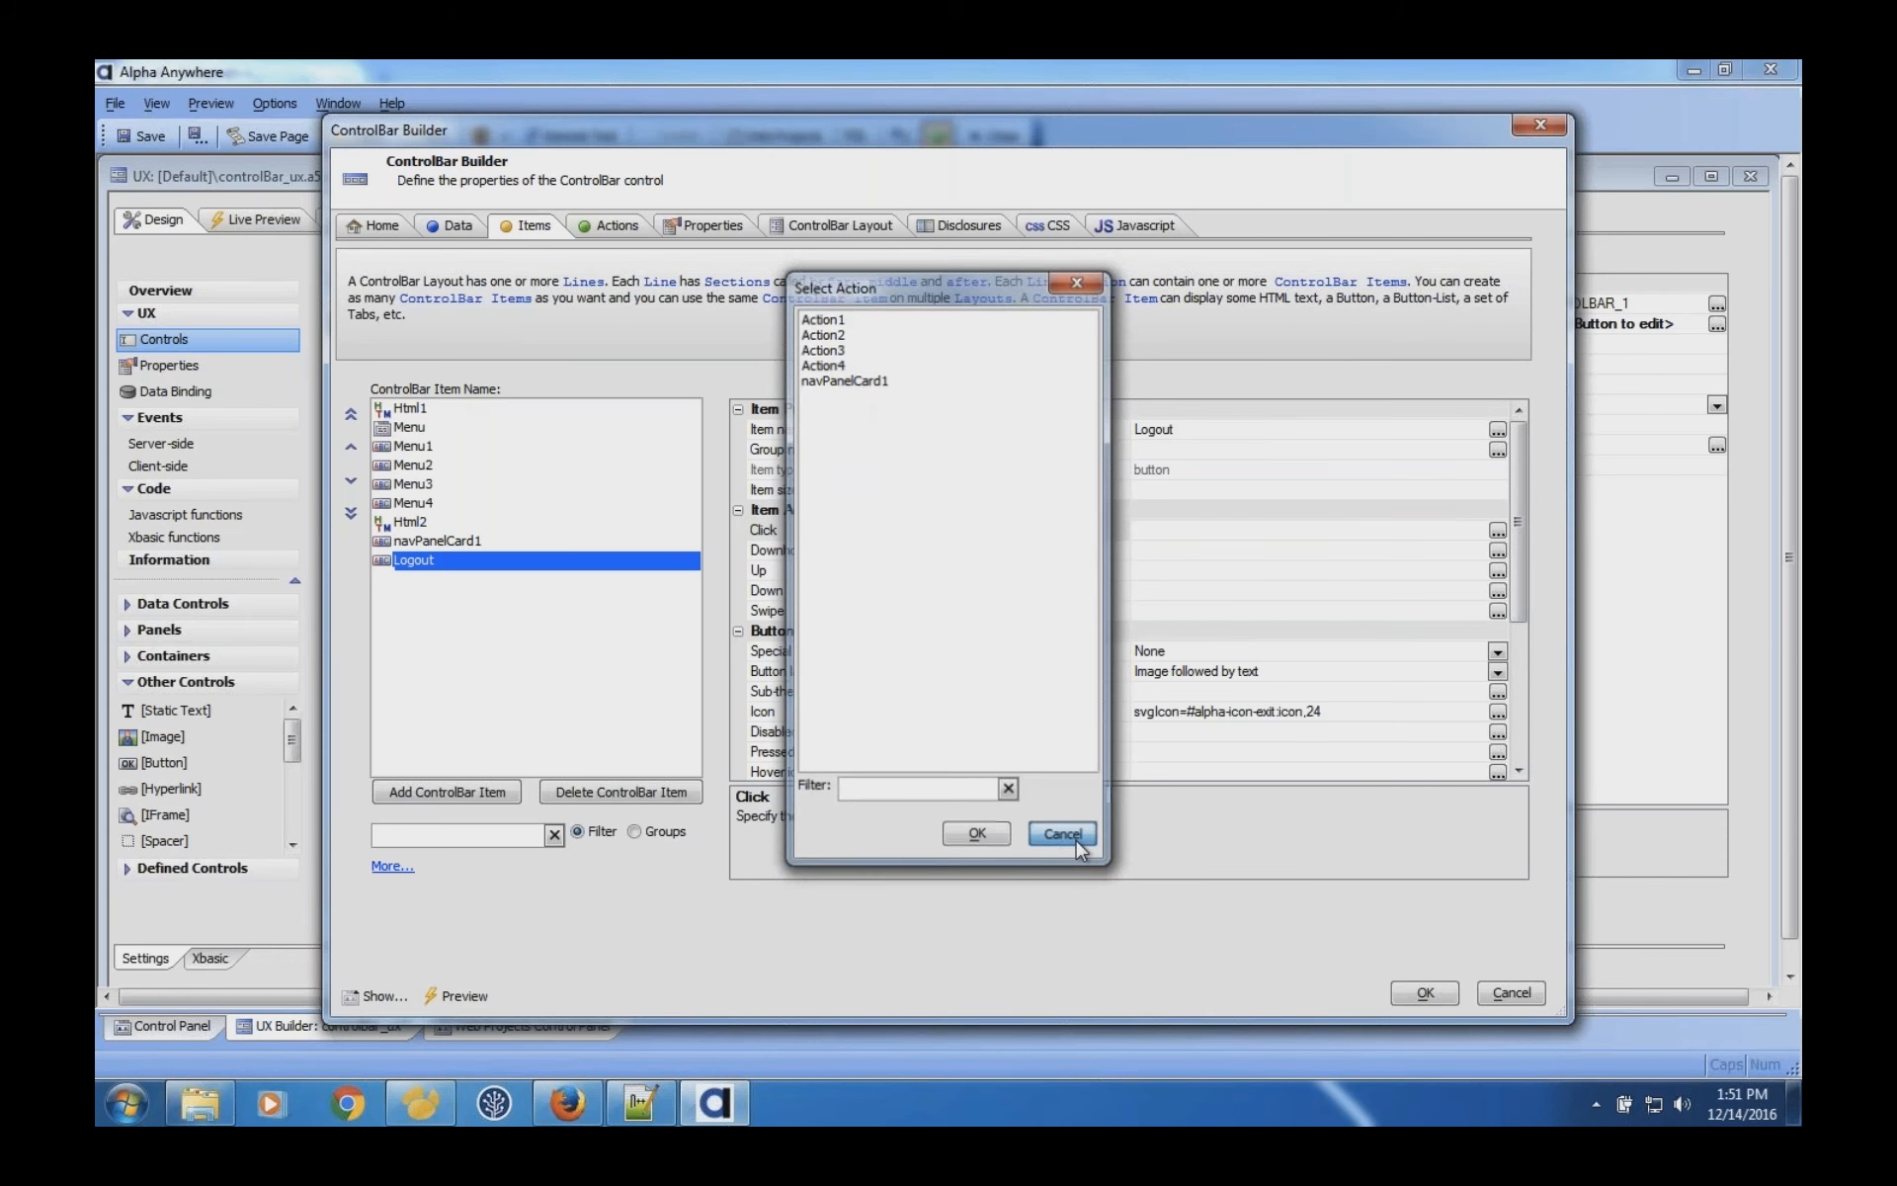
# Add a new action named Logout to the control bar.
pyautogui.click(617, 227)
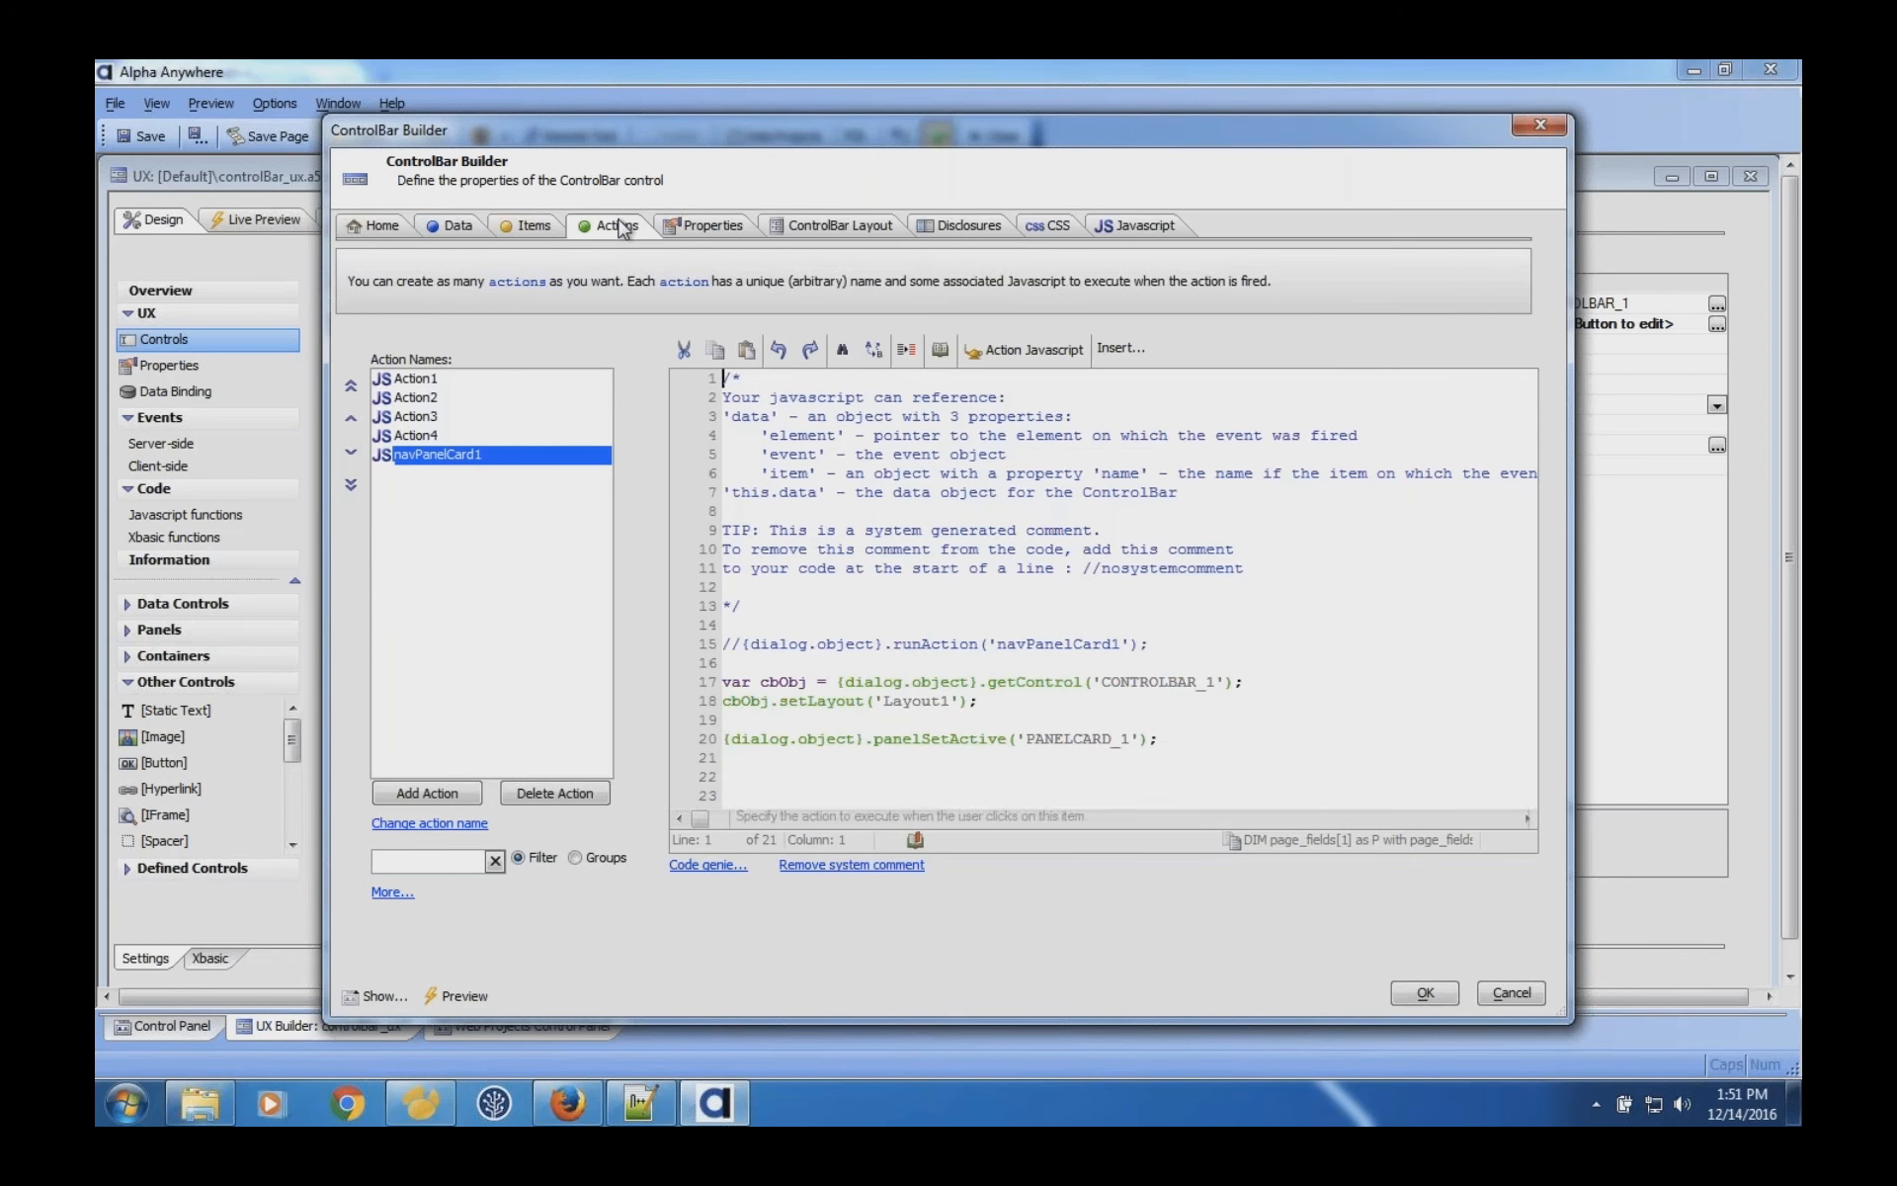
pyautogui.click(463, 793)
pyautogui.write('Logout')
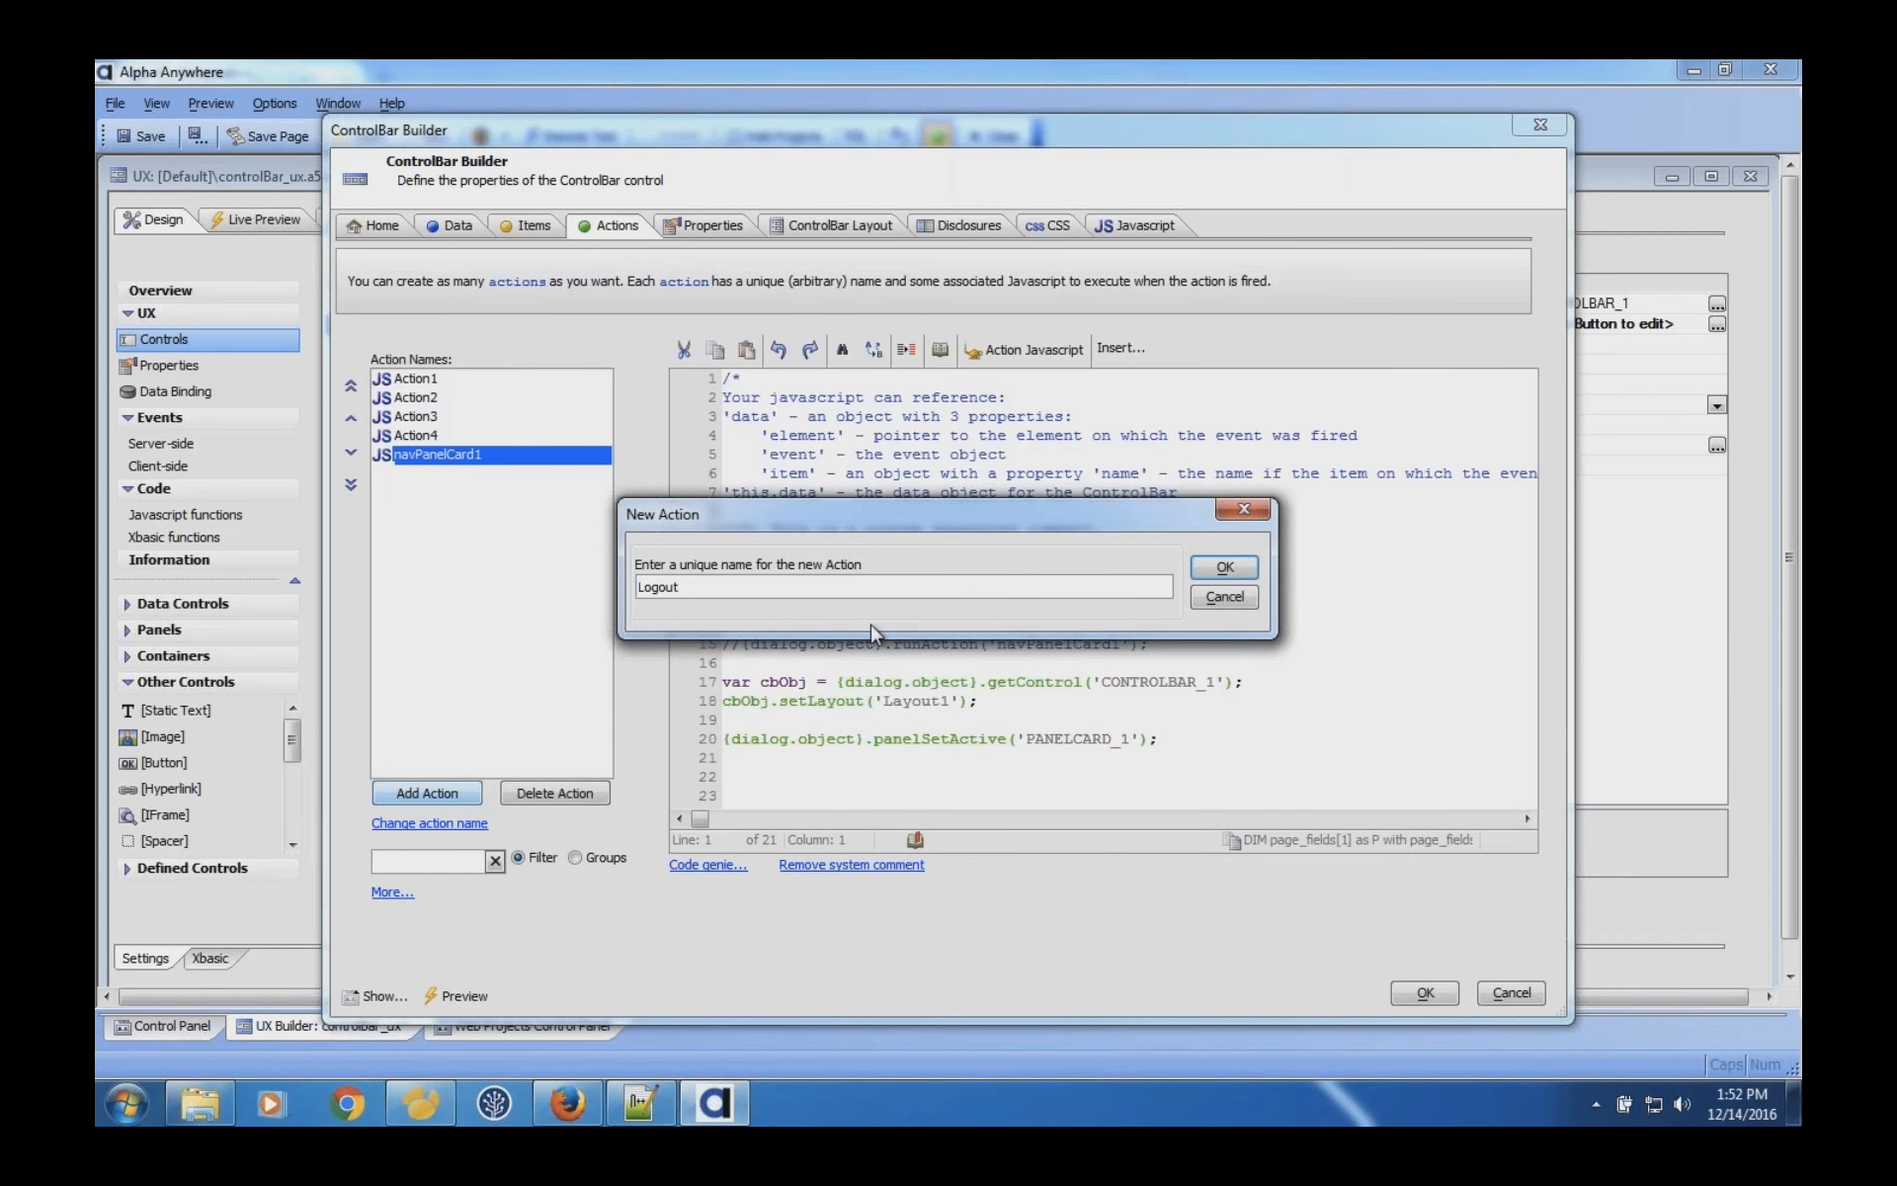
pyautogui.click(1224, 567)
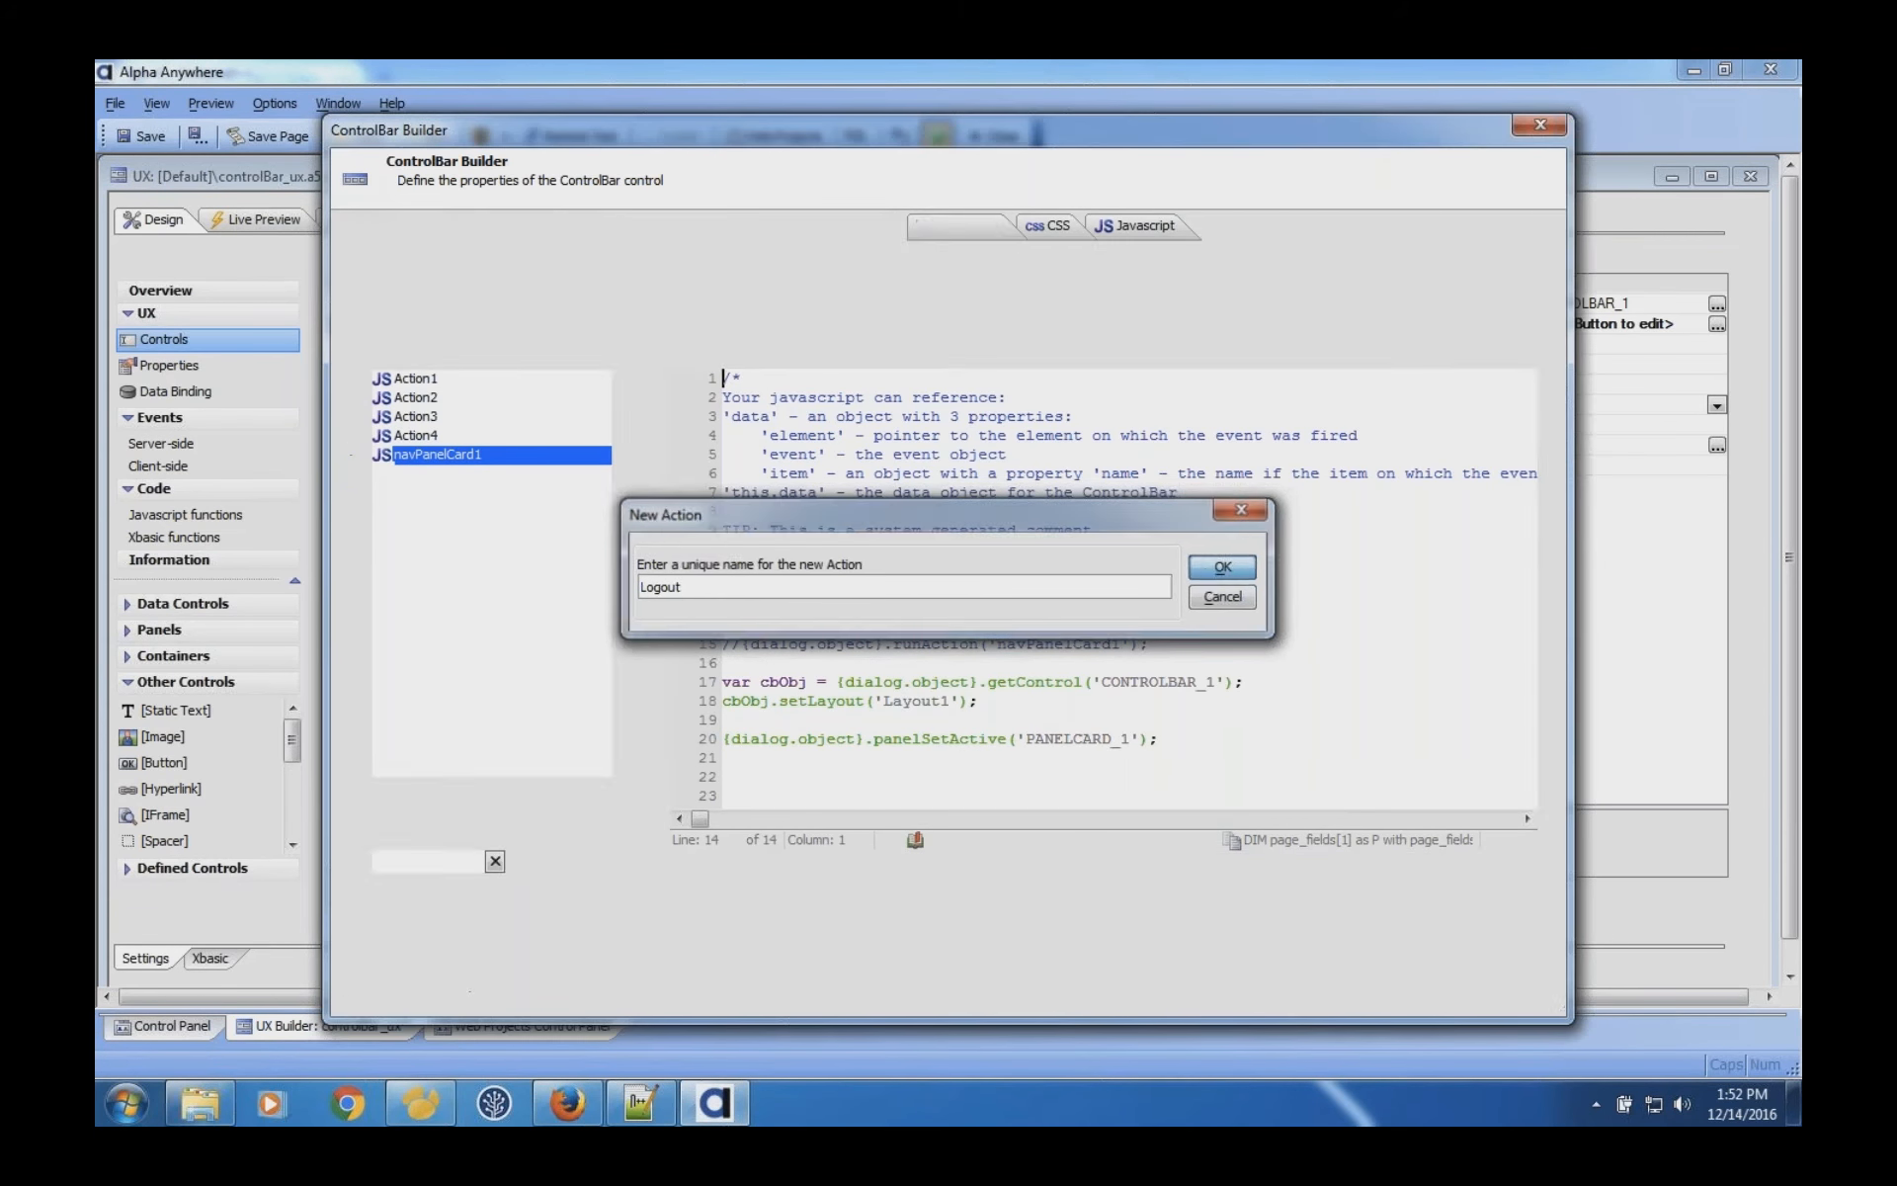
pyautogui.write('l')
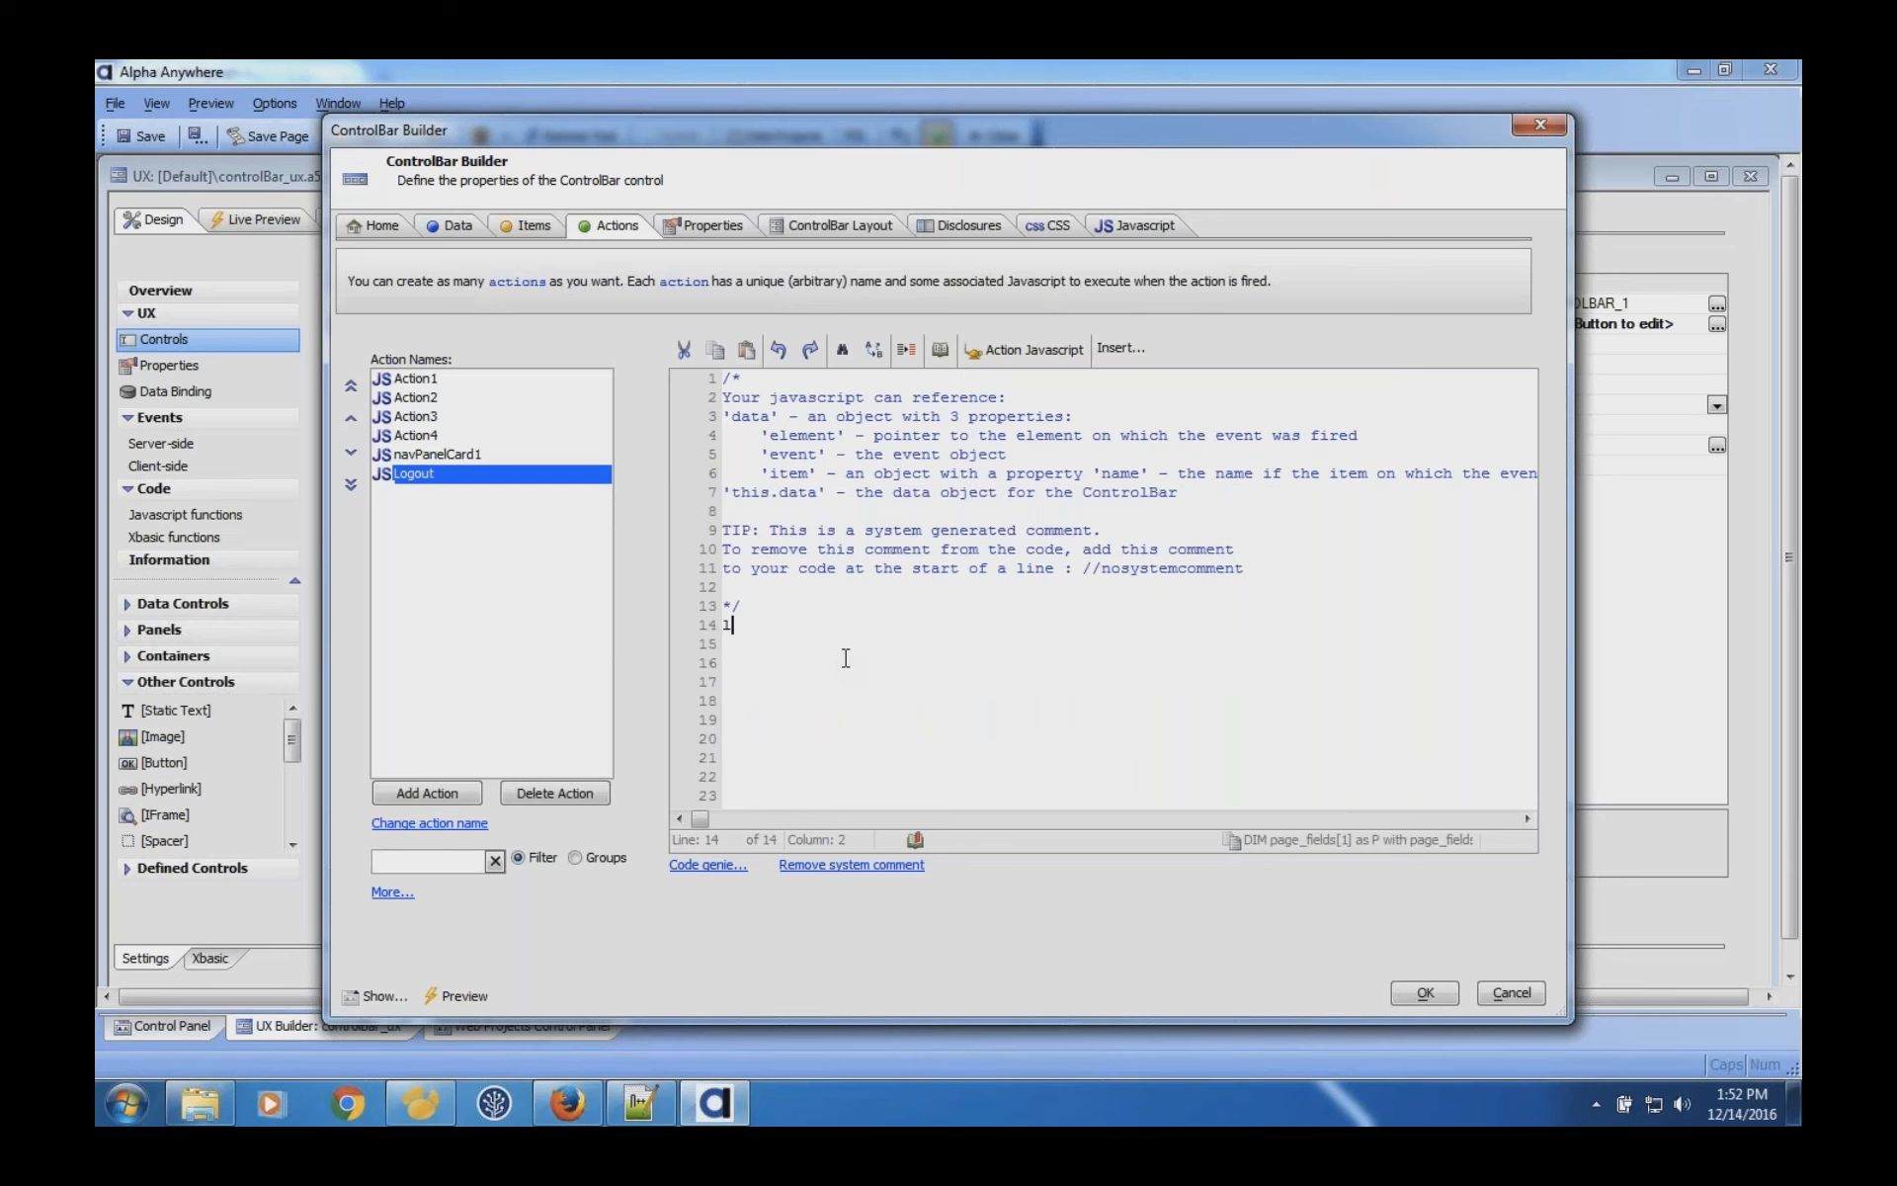
pyautogui.press('BackSpace')
pyautogui.click(728, 869)
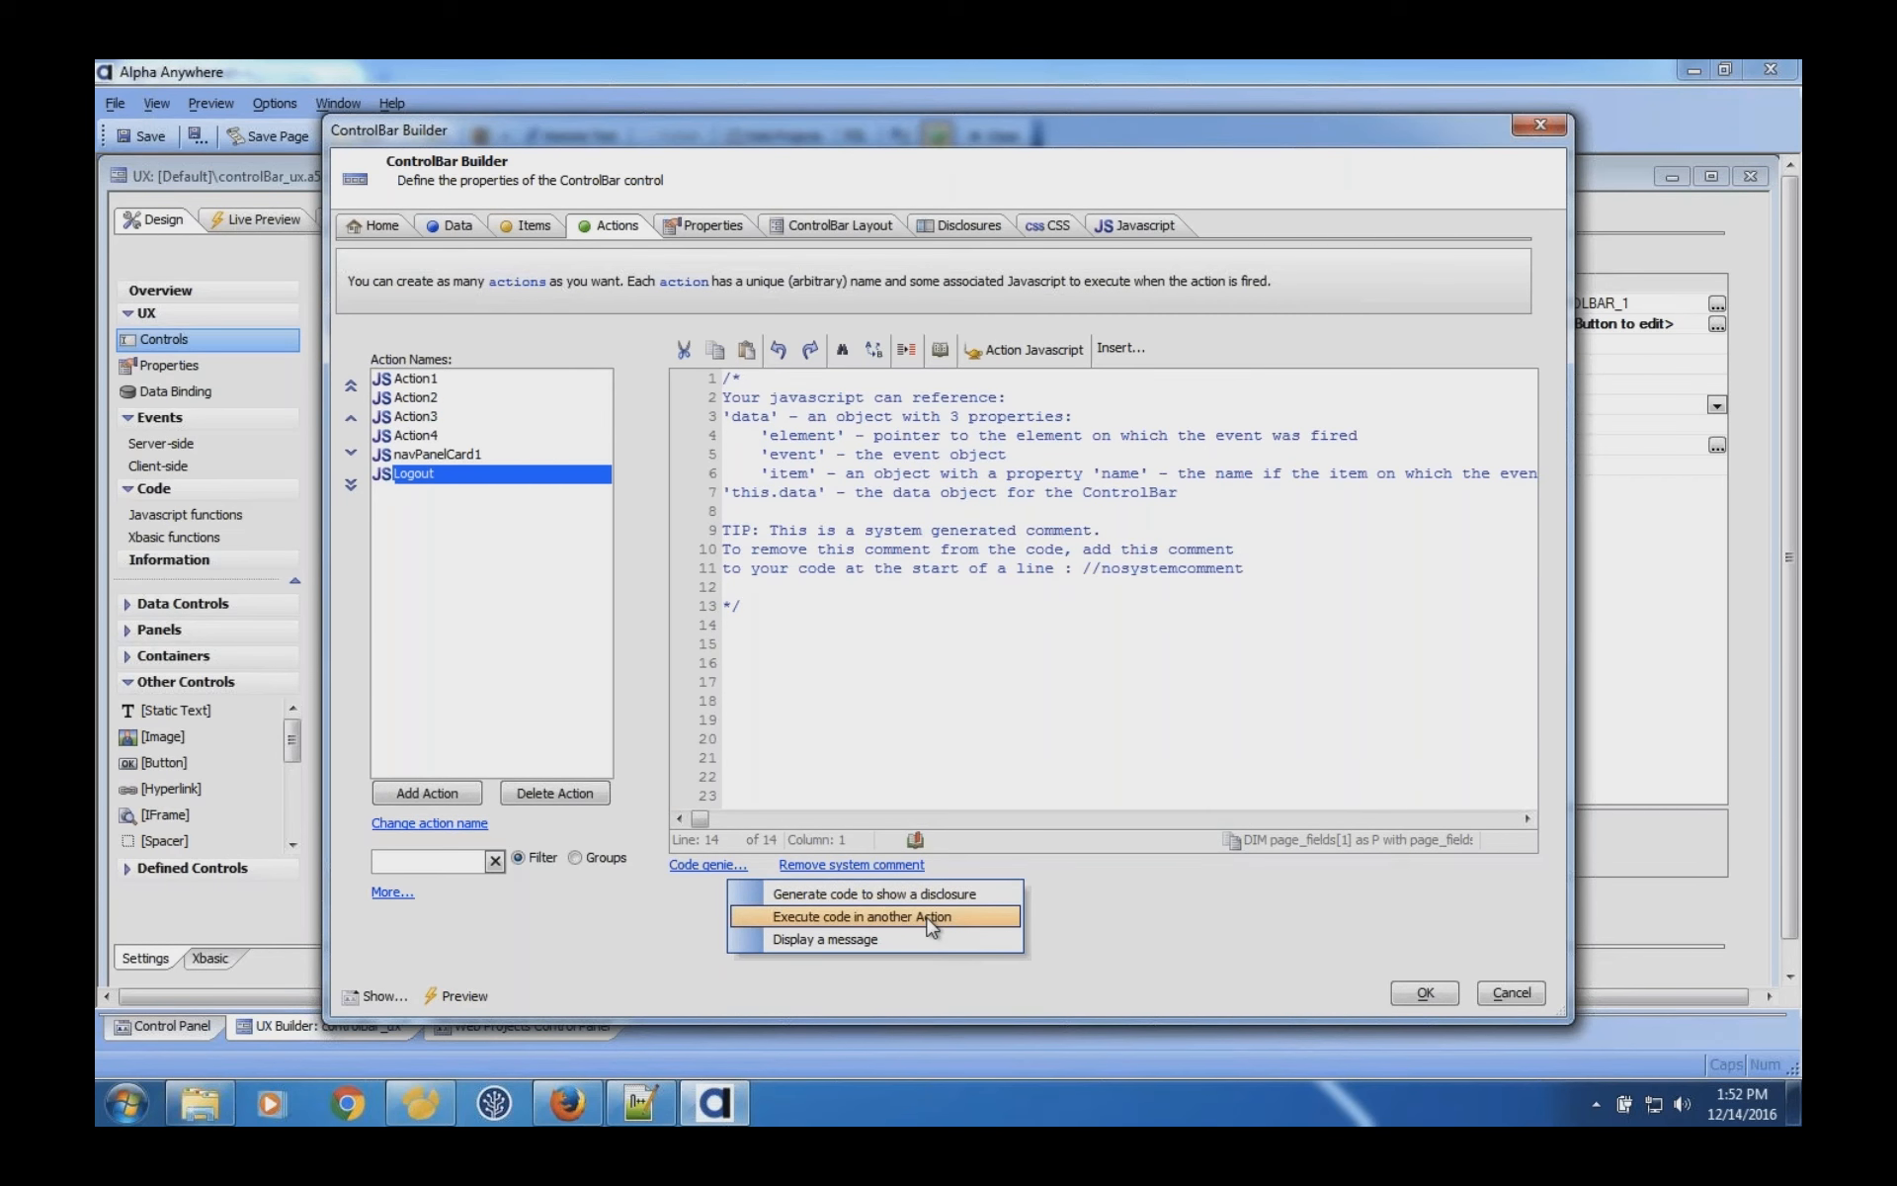
# Add the line {dialog.object}.panelSetActive('PANELCARD_1'); to the Logout action's JavaScript, leaving a blank line above it.
pyautogui.click(732, 628)
pyautogui.write("{dialog.object}.panelSetActive('PANELCARD_1');")
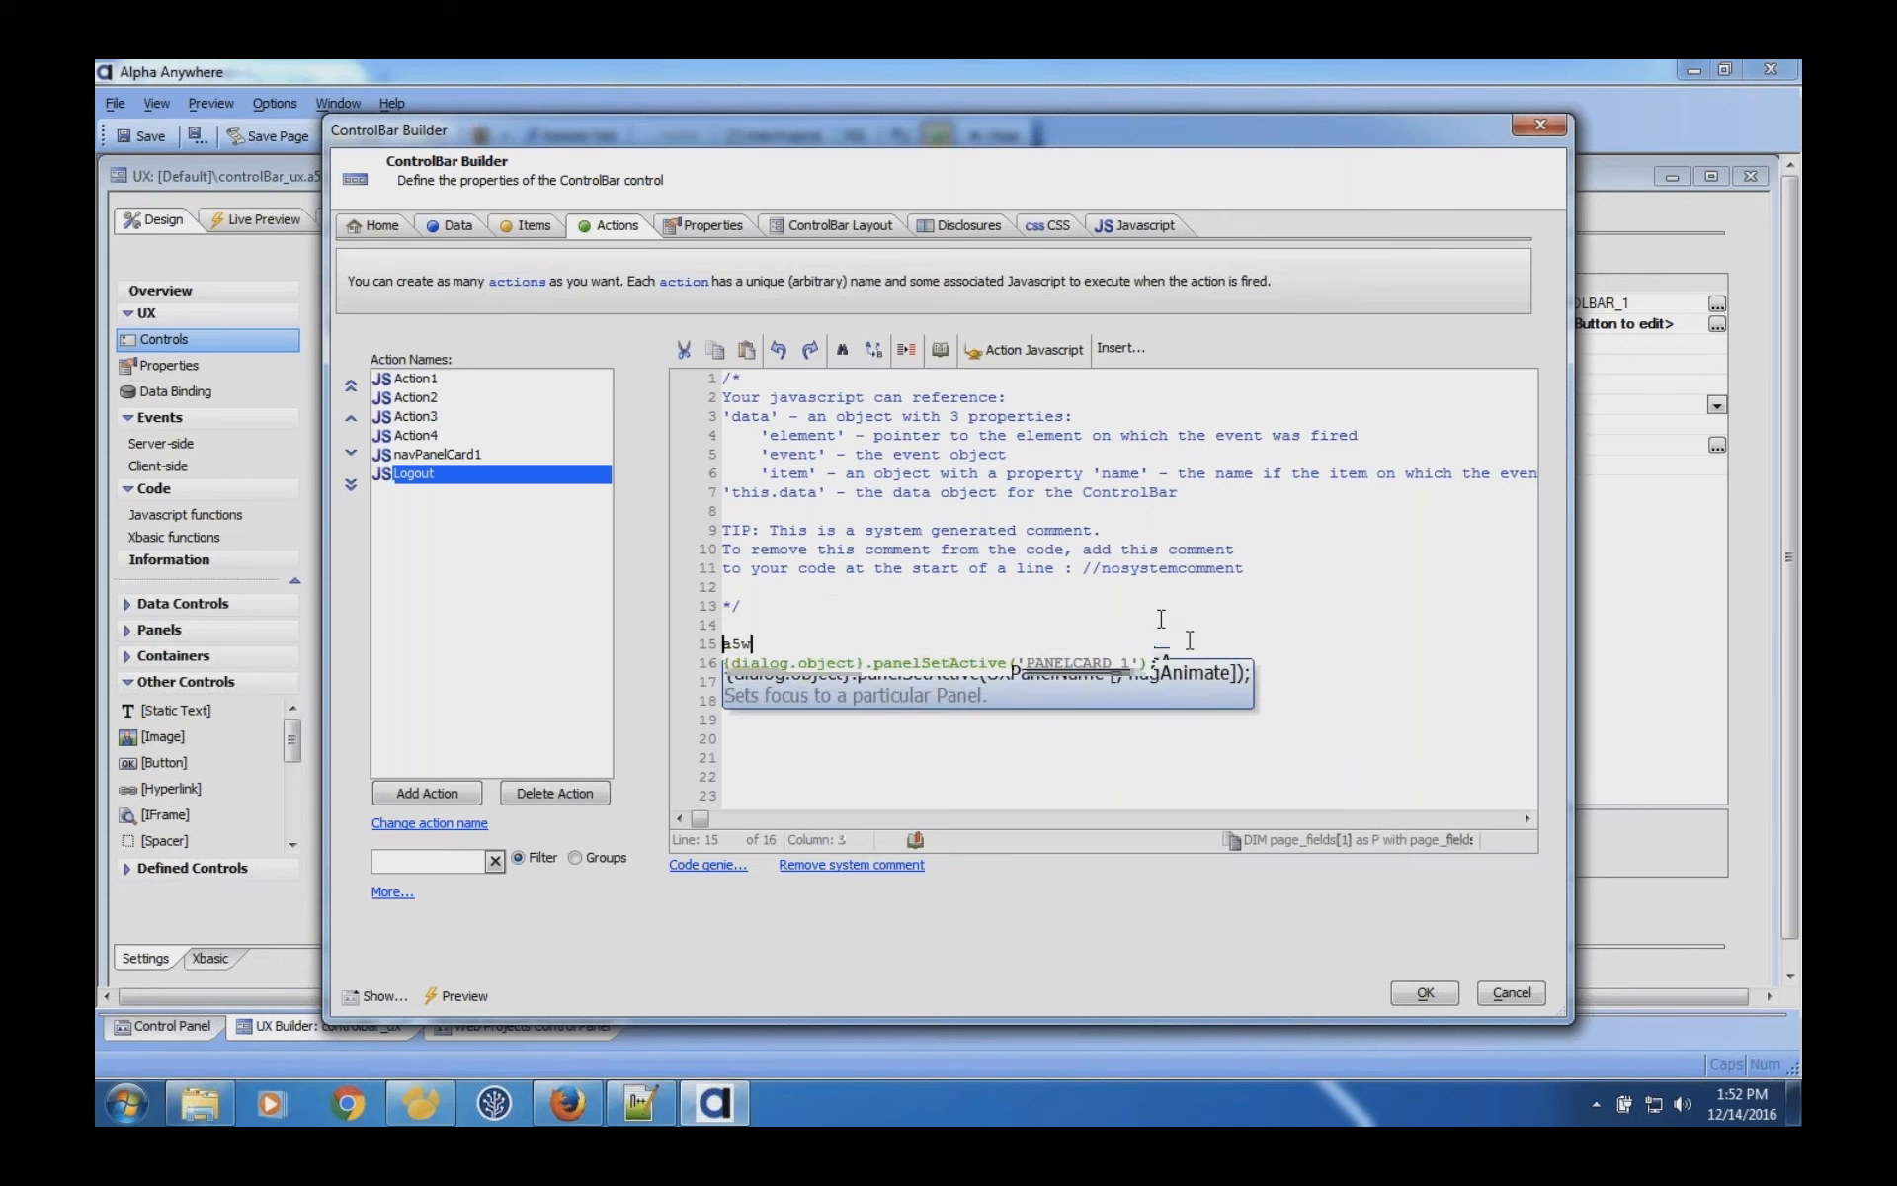
pyautogui.press('BackSpace')
pyautogui.press('BackSpace')
pyautogui.press('BackSpace')
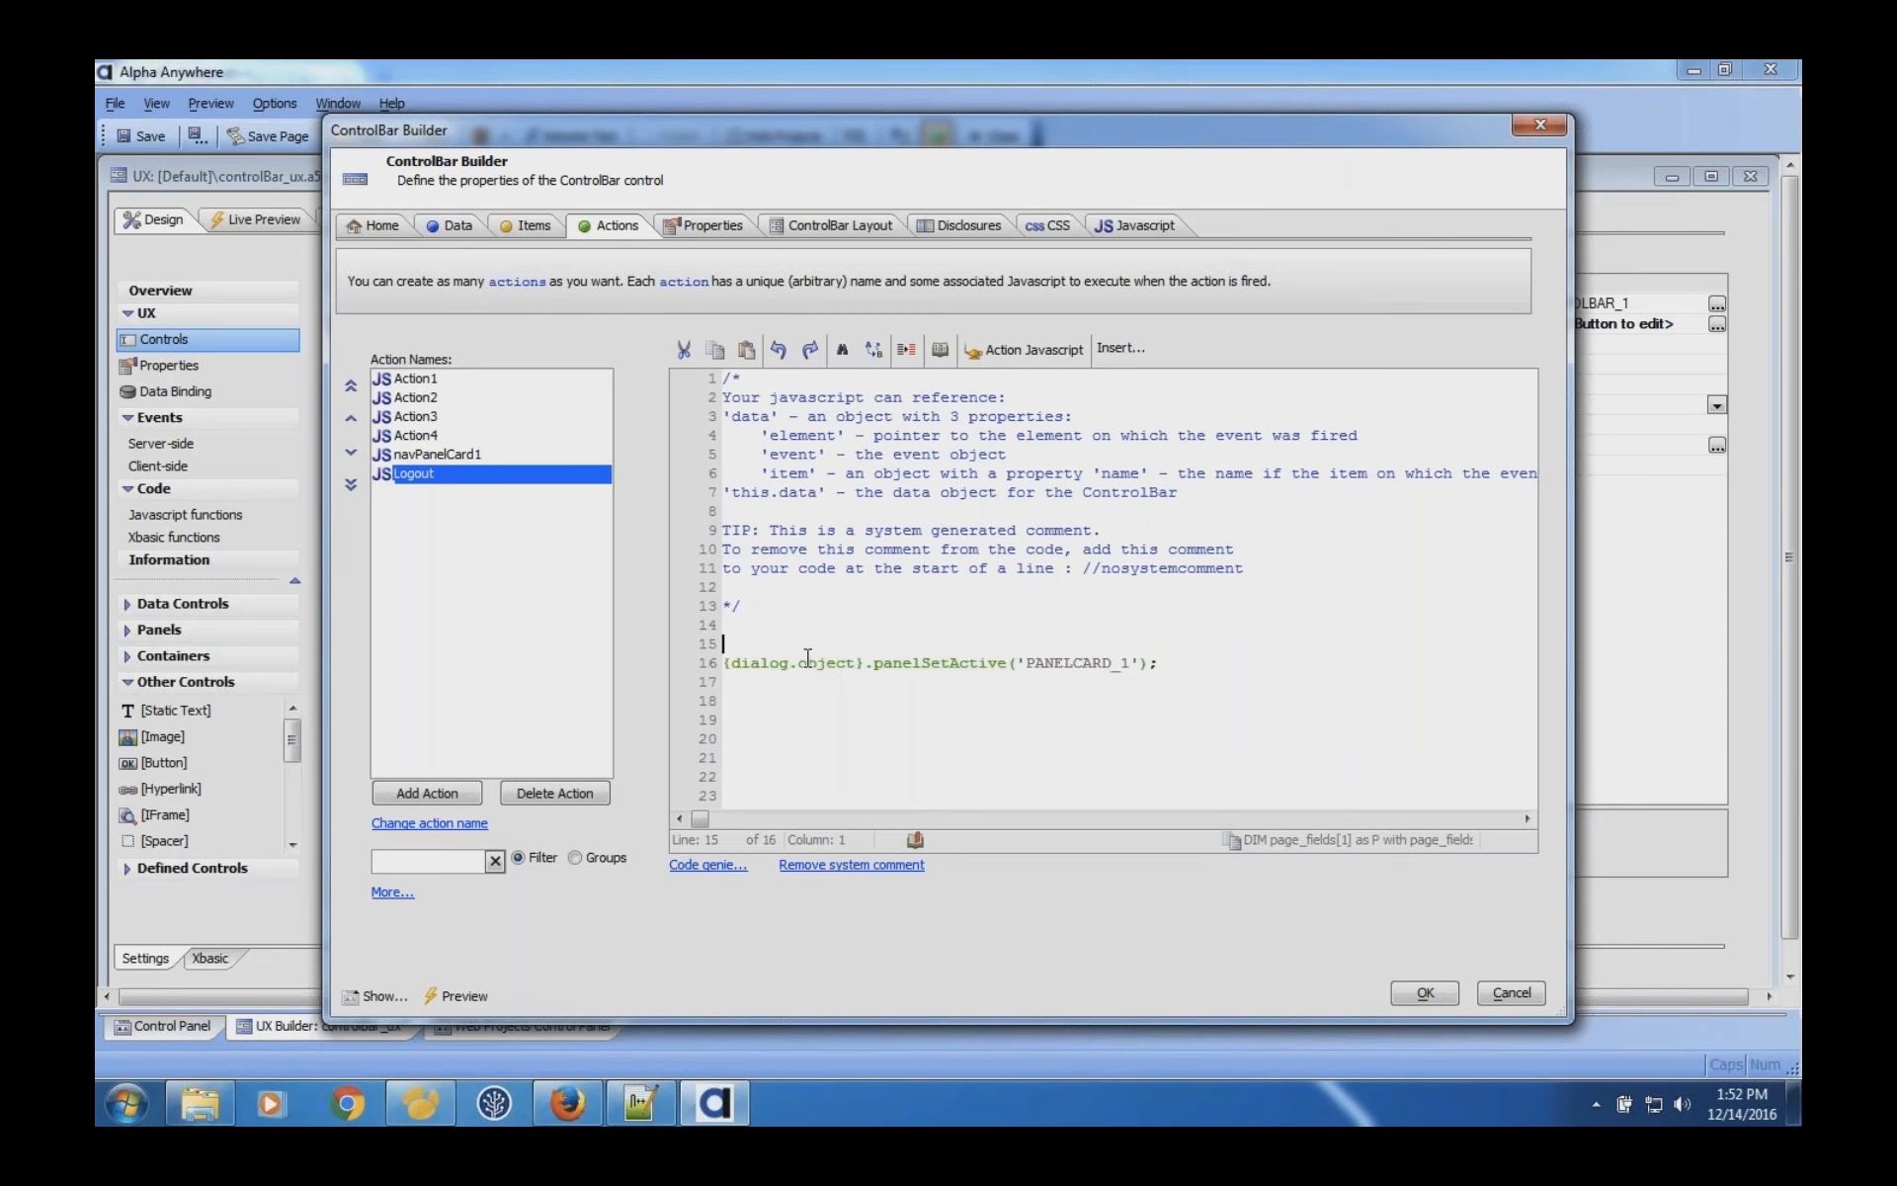
# Assign the Logout action to the Logout item's Click event and accept the control bar changes.
pyautogui.moveTo(1166, 663); pyautogui.dragTo(685, 659)
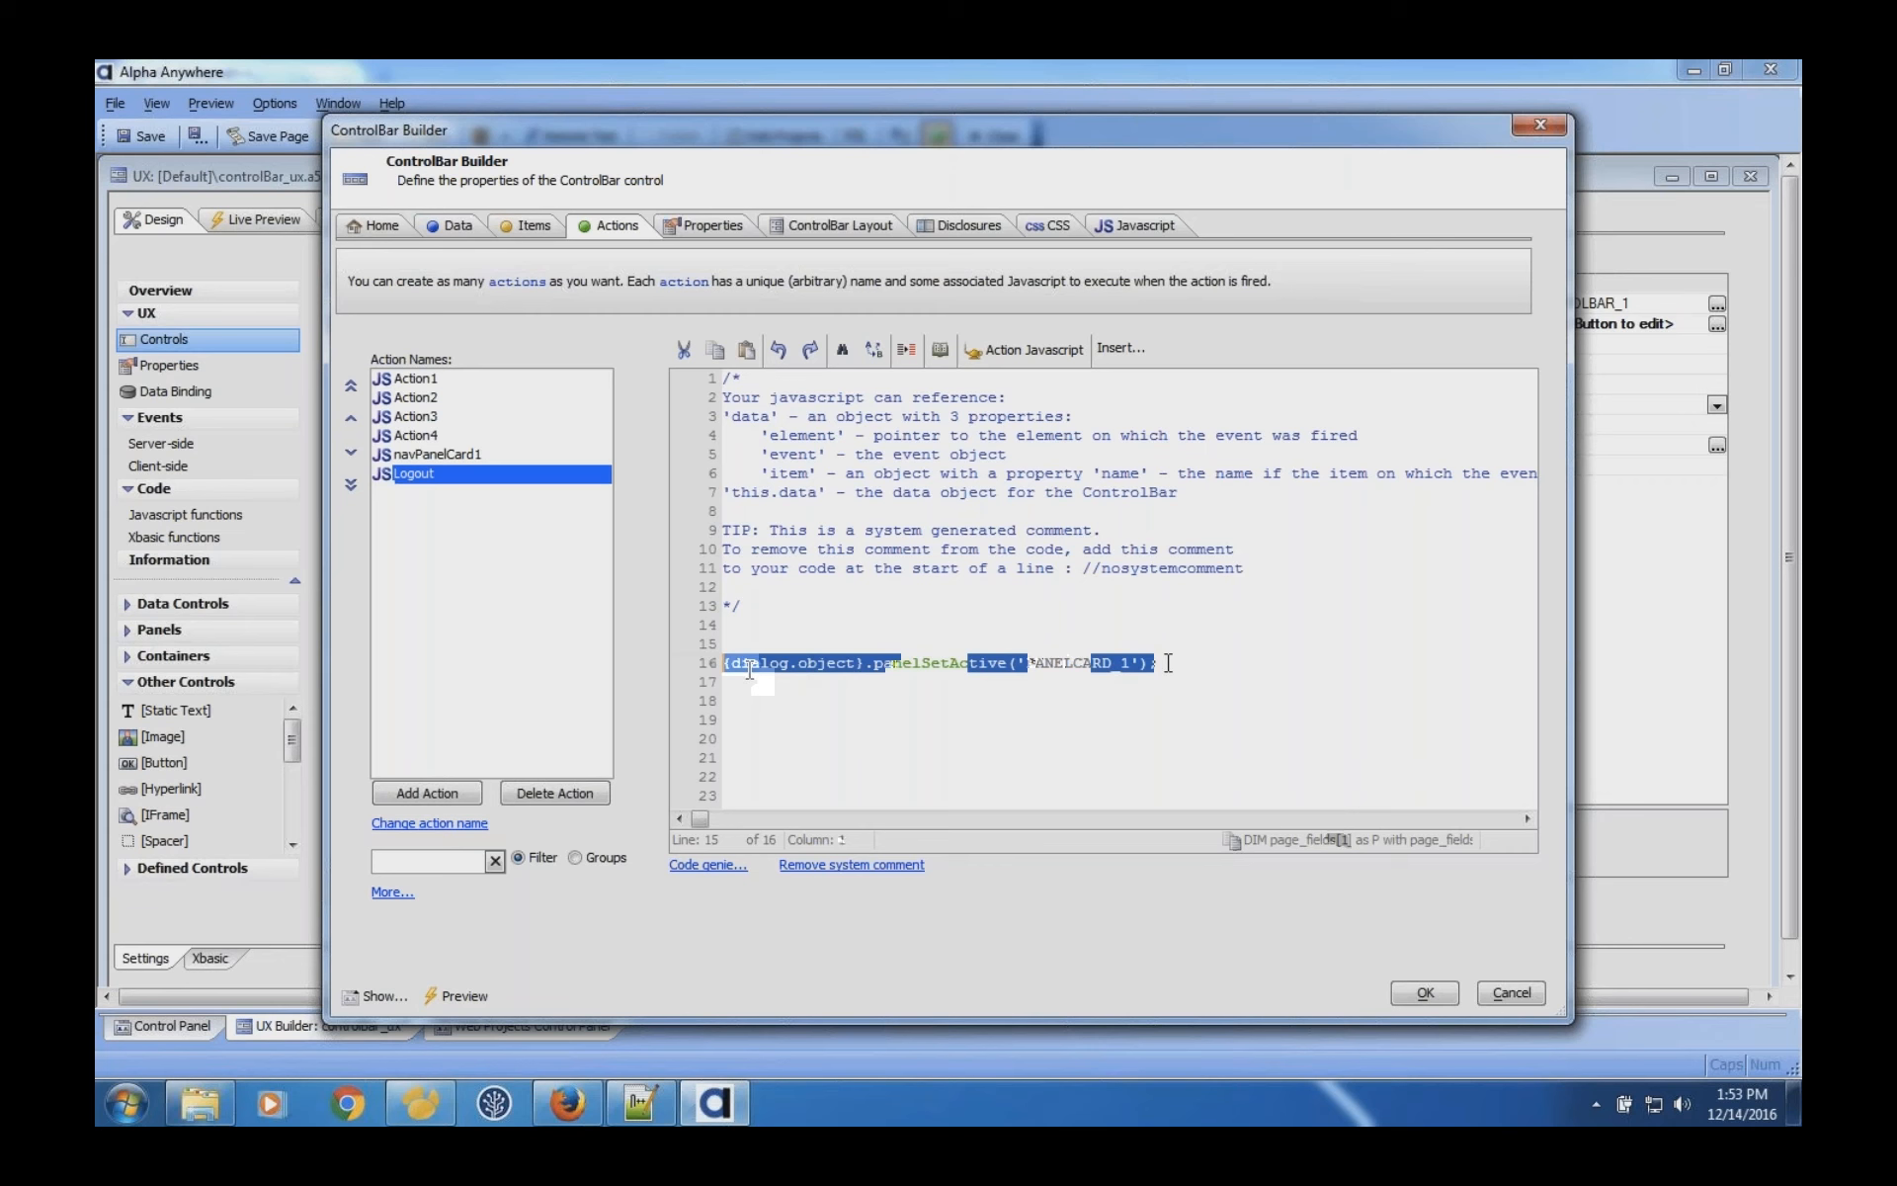
pyautogui.click(526, 225)
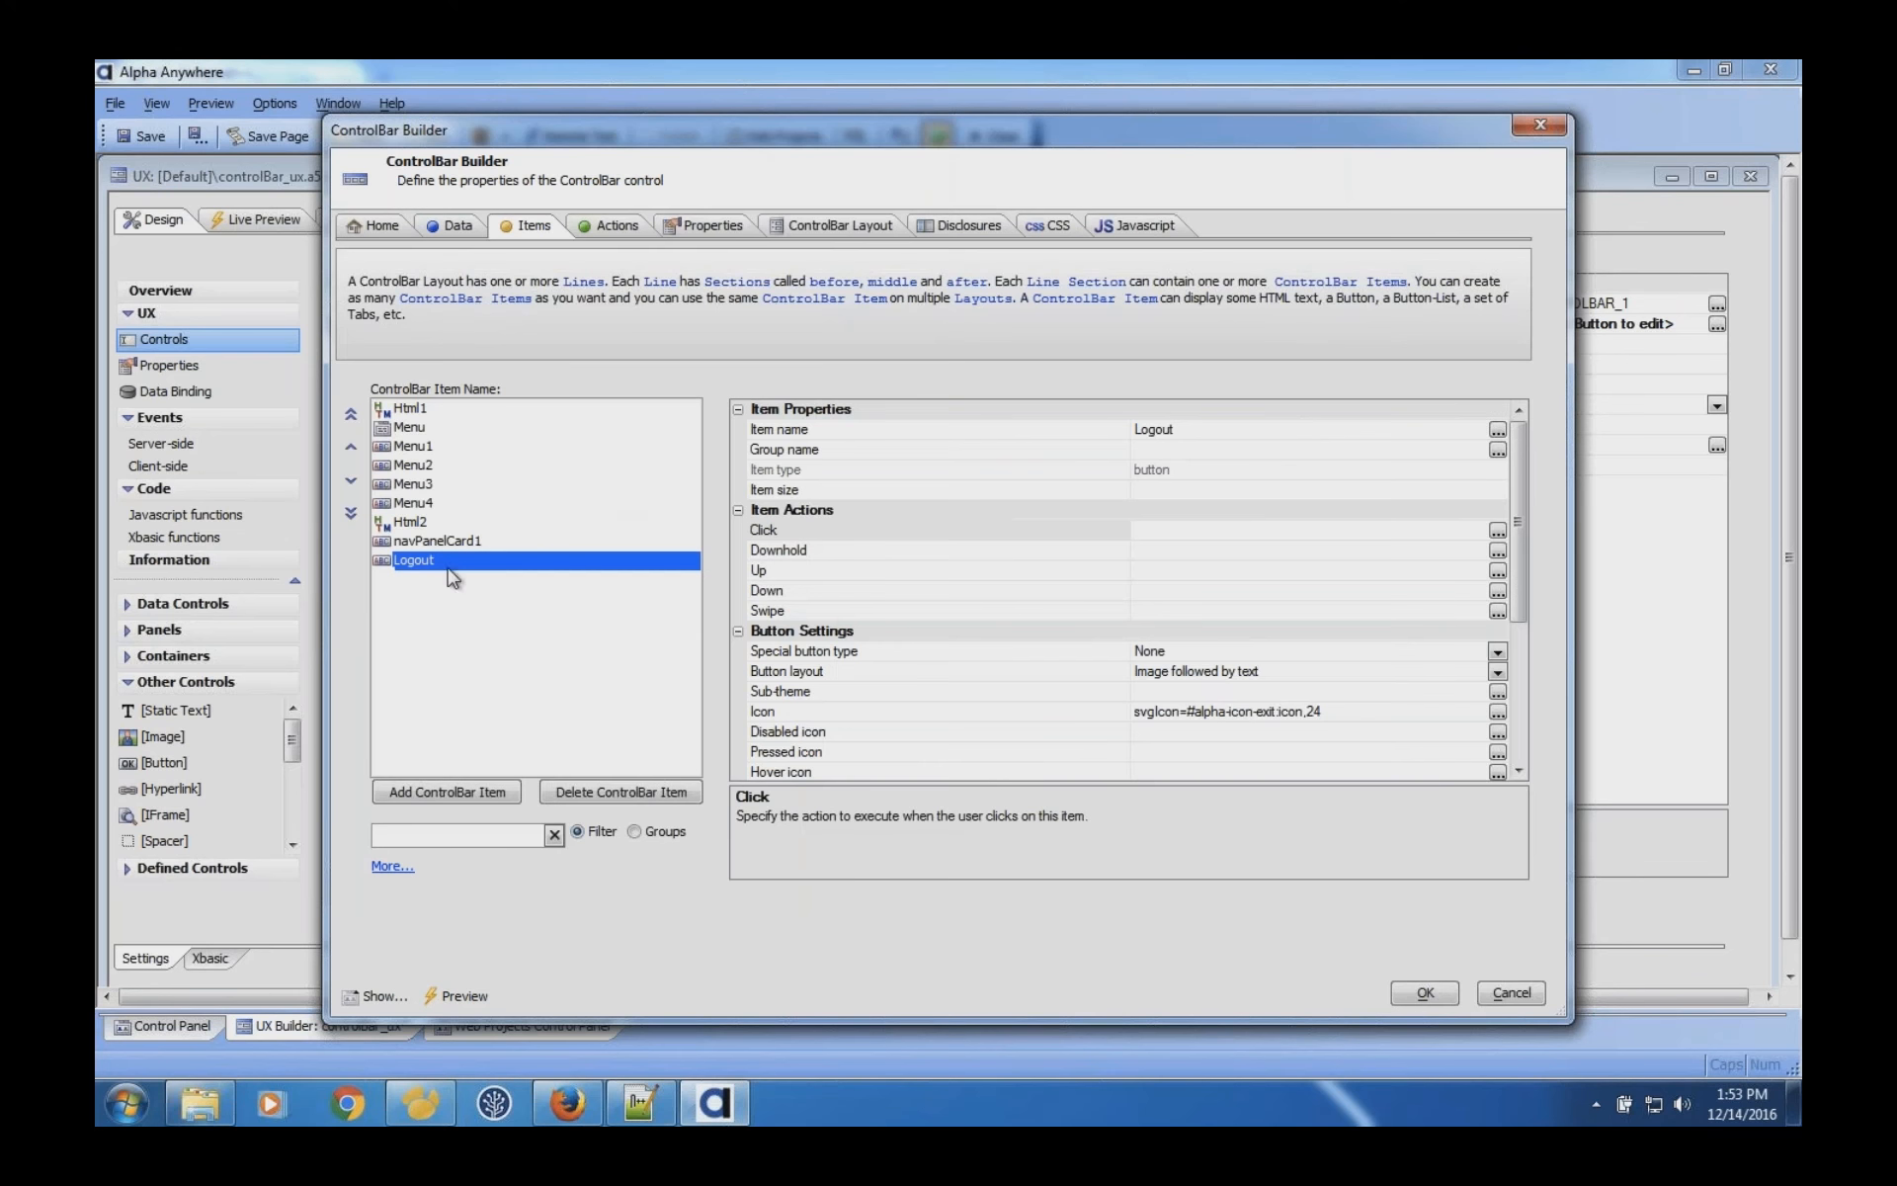
pyautogui.click(1001, 531)
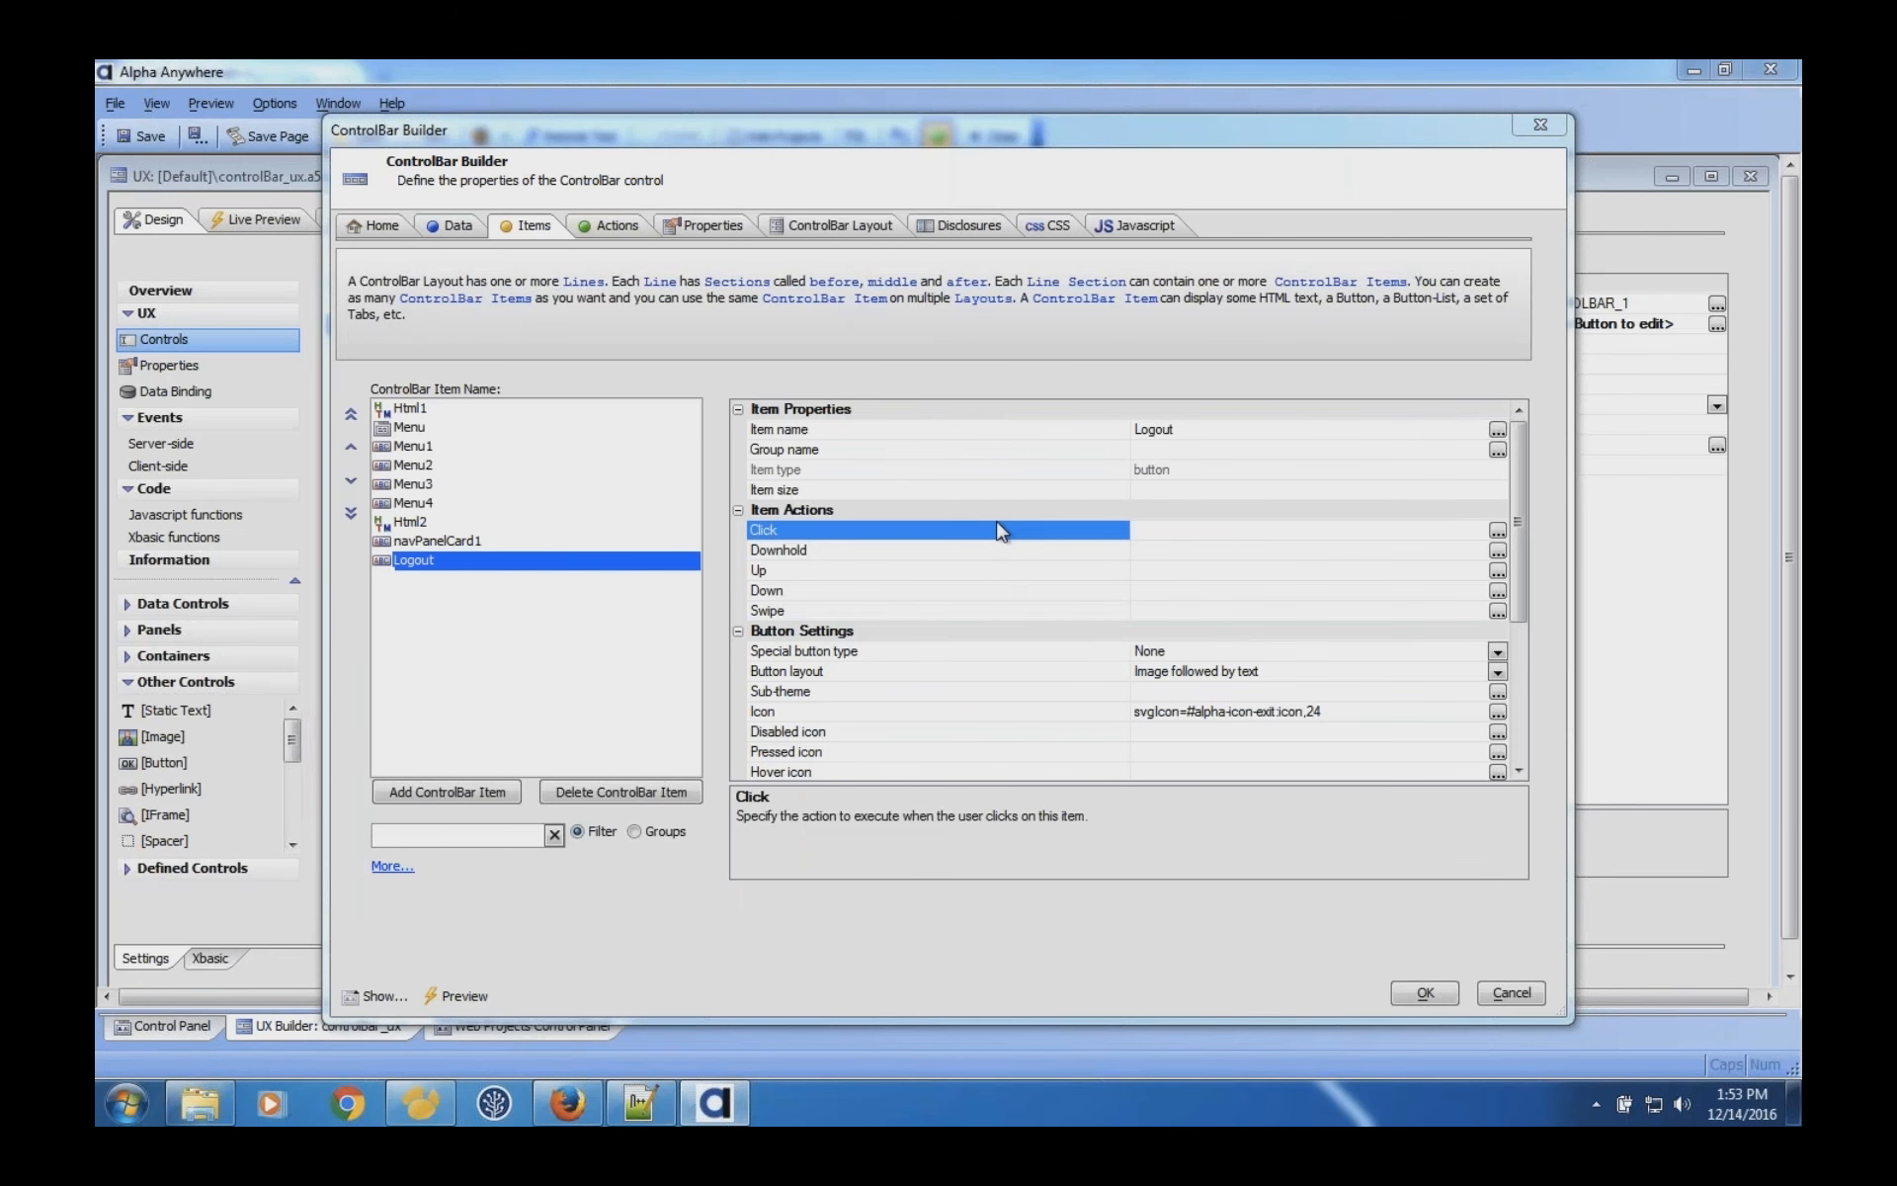
pyautogui.doubleClick(1001, 531)
pyautogui.moveTo(893, 289); pyautogui.dragTo(1512, 269)
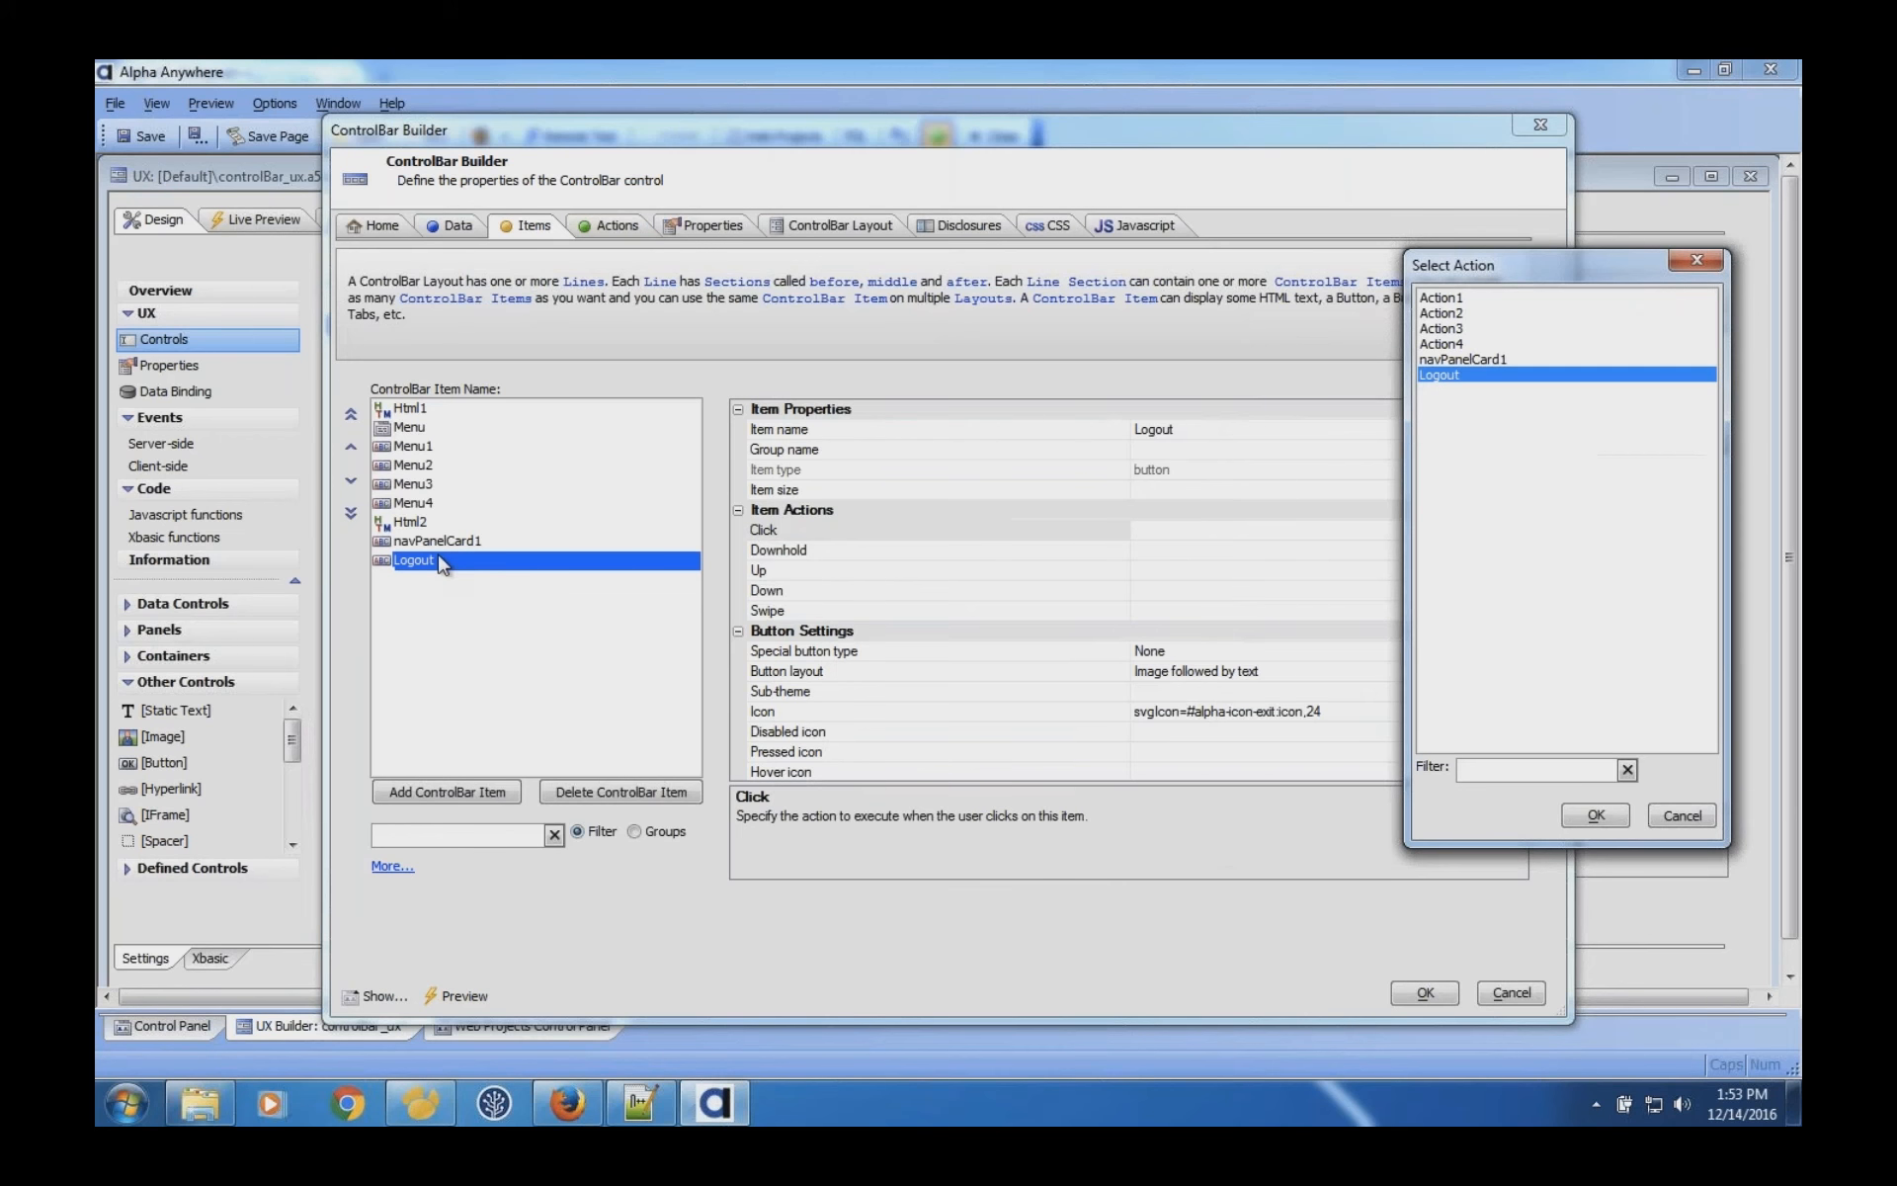
pyautogui.click(1596, 815)
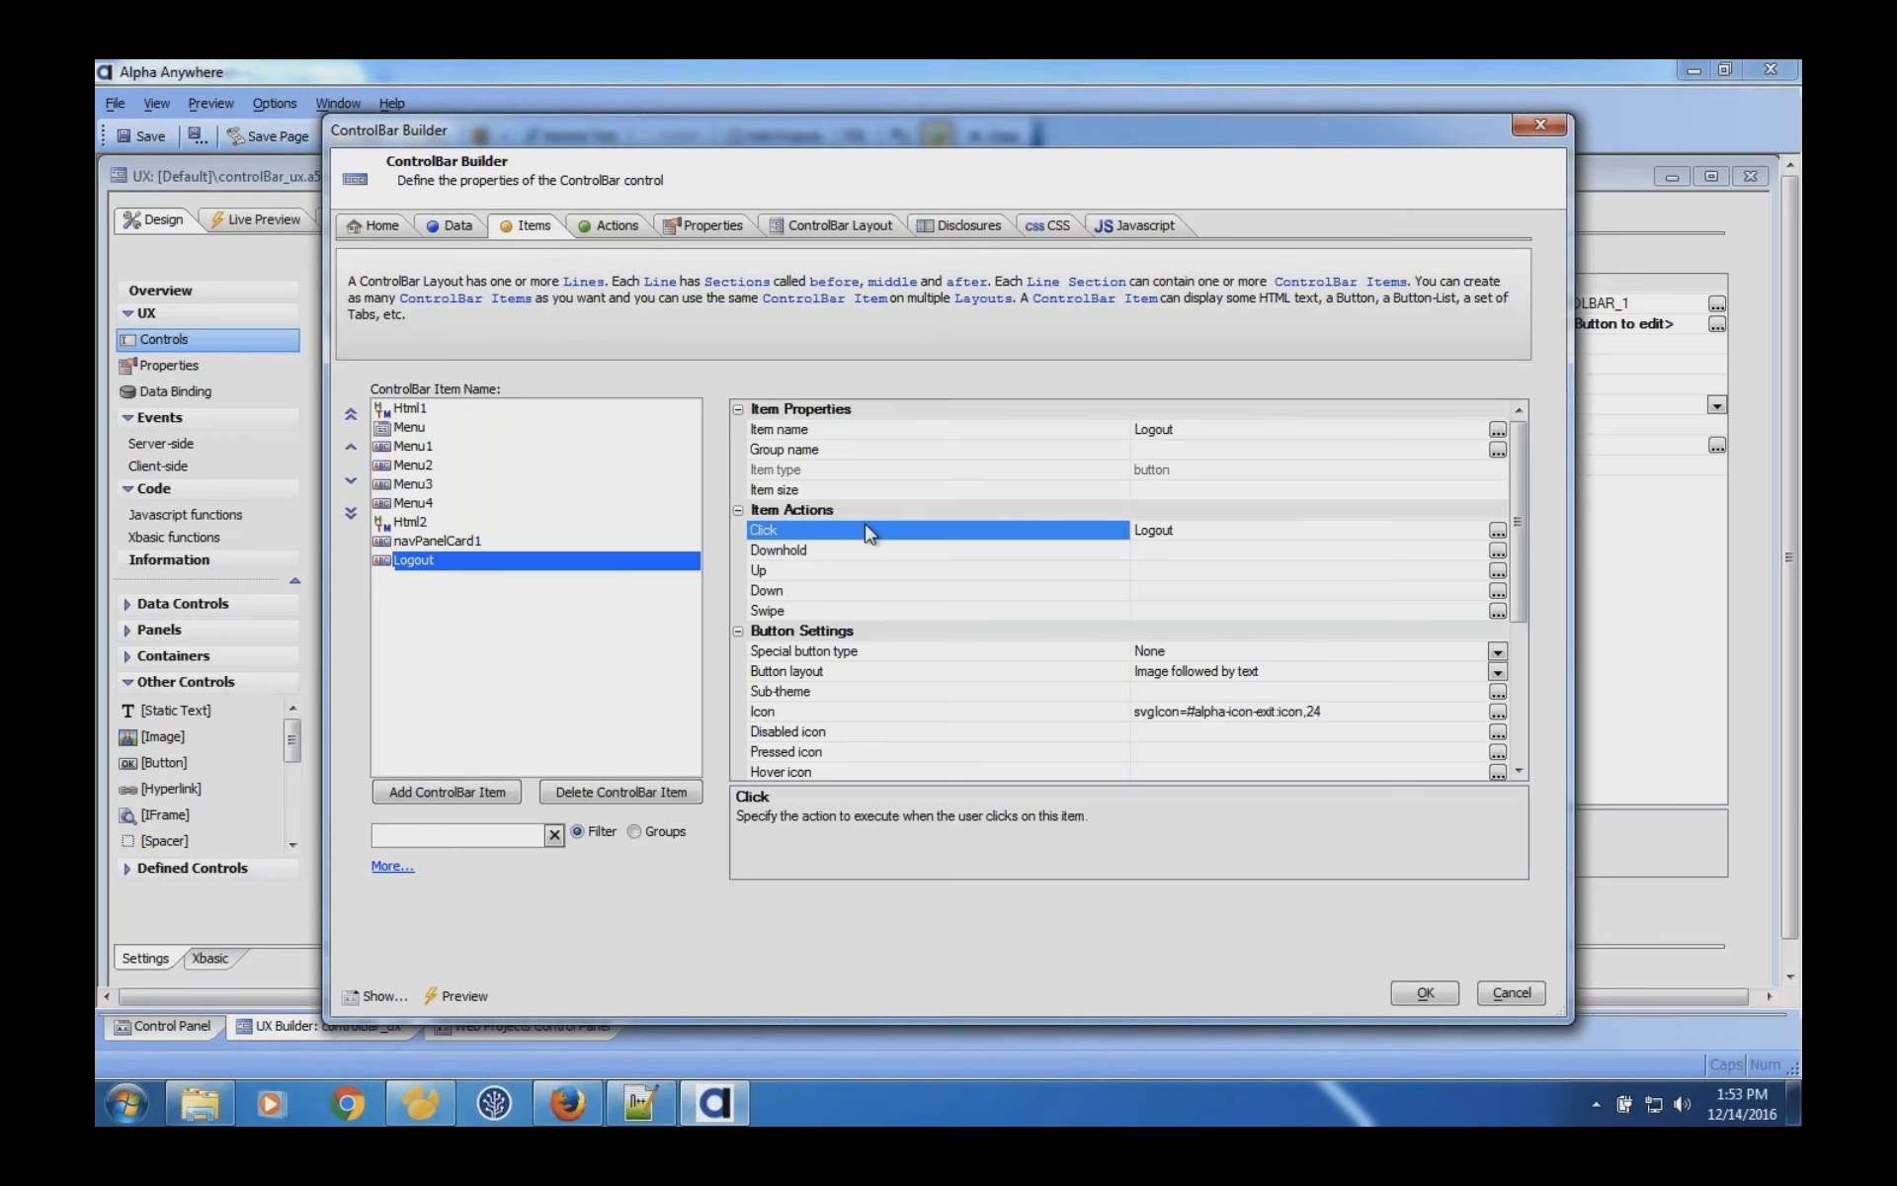
pyautogui.click(1415, 994)
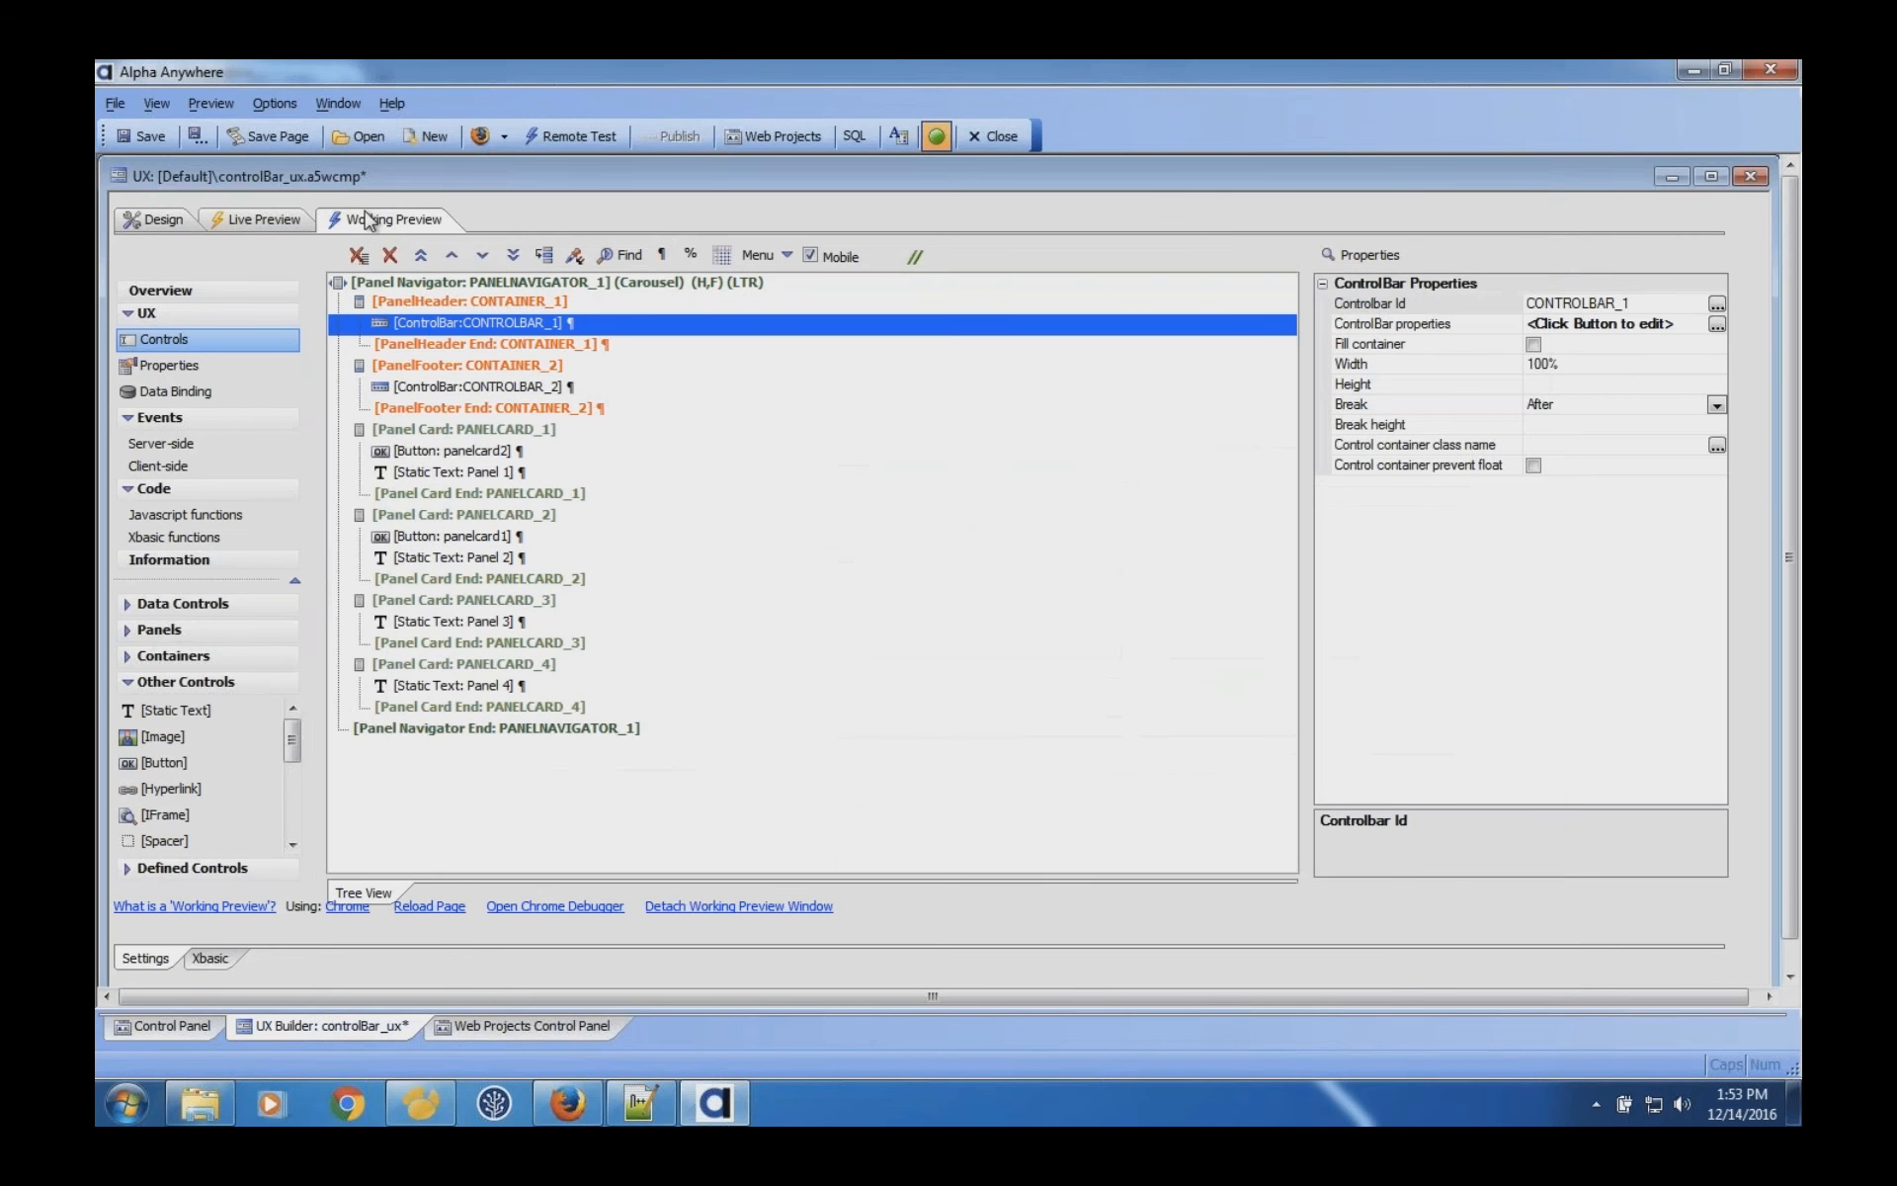
# Test the header control bar in the working preview, return to the design and save the component.
pyautogui.click(368, 219)
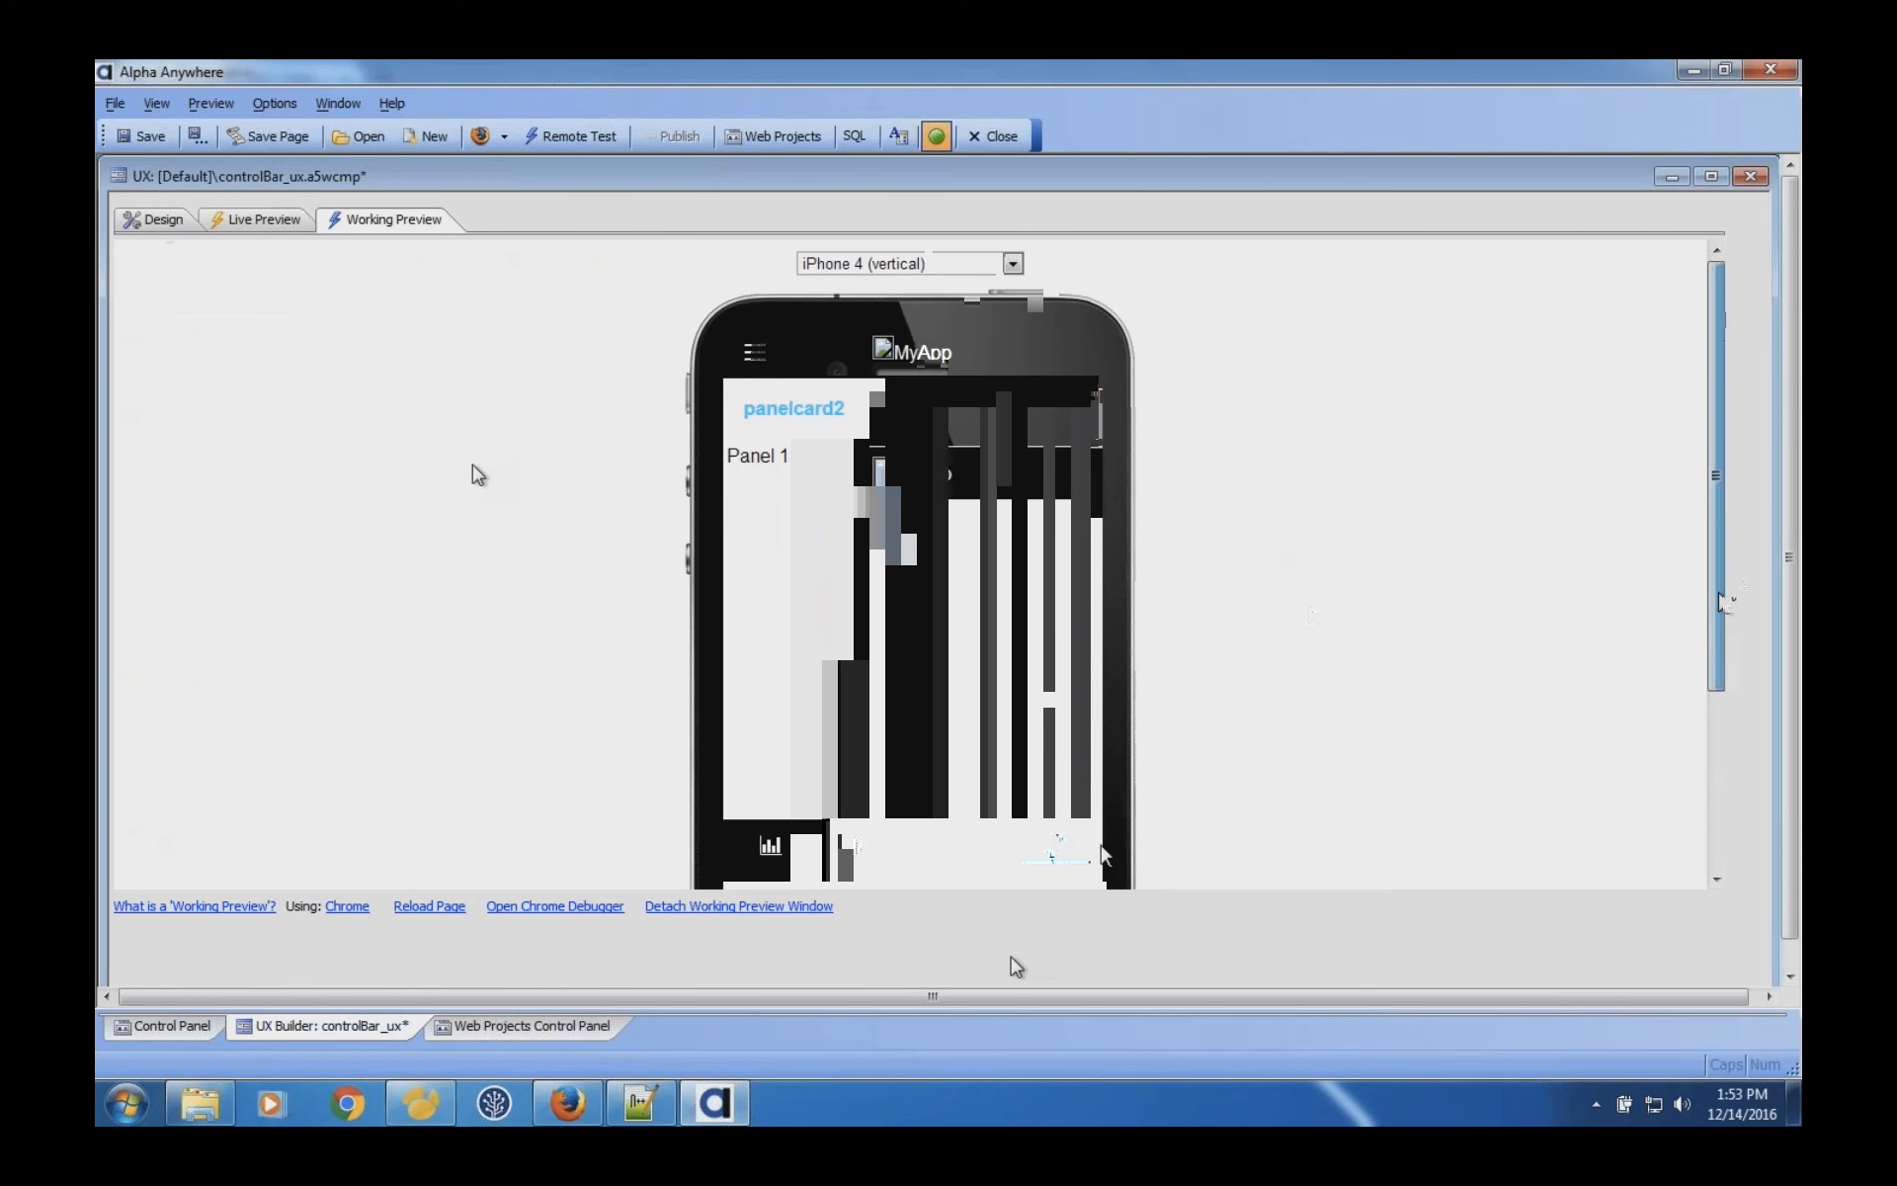
pyautogui.click(155, 219)
pyautogui.click(145, 143)
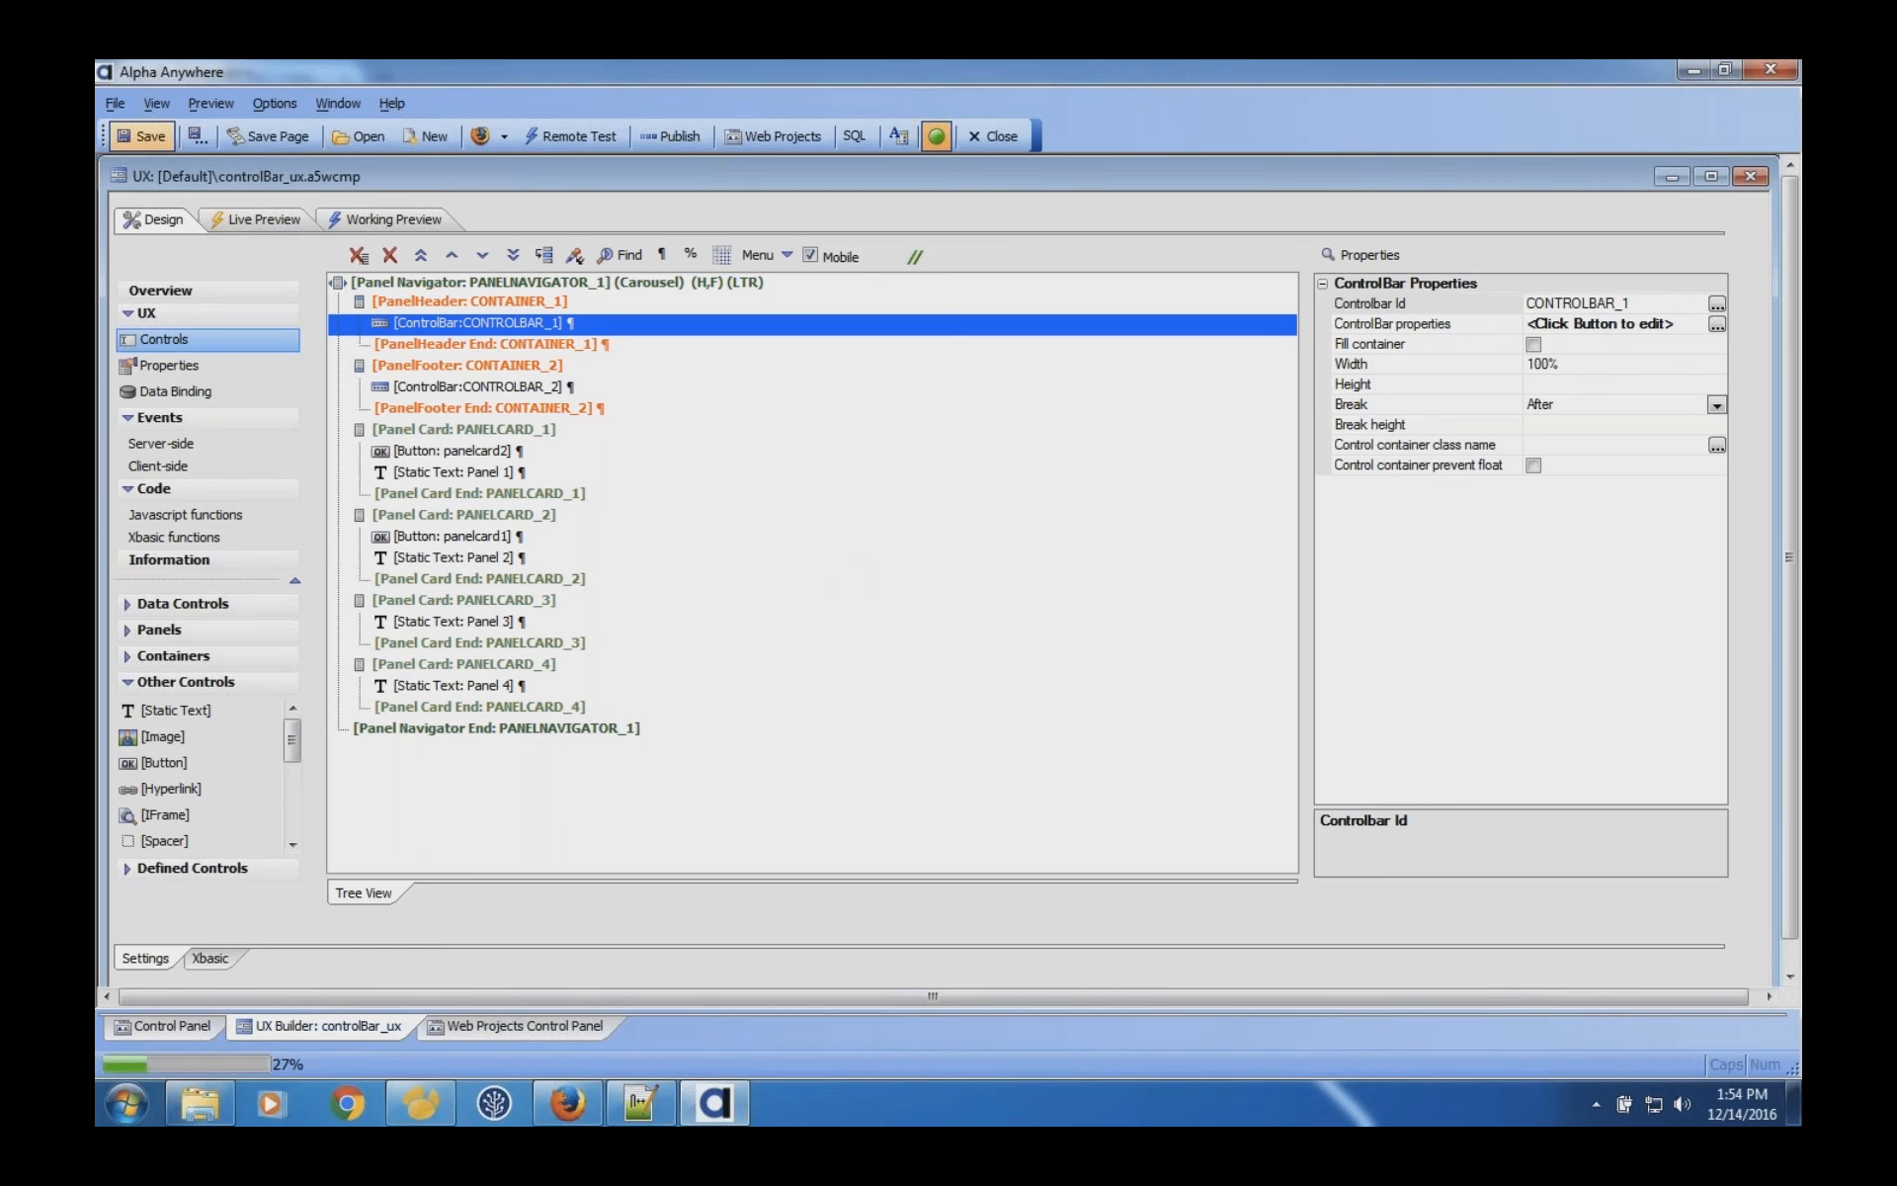
# Check the Logout item's settings in the header control bar, and read the description of PANELCARD_2's onSwipe event.
pyautogui.click(1717, 324)
pyautogui.click(527, 226)
pyautogui.click(587, 560)
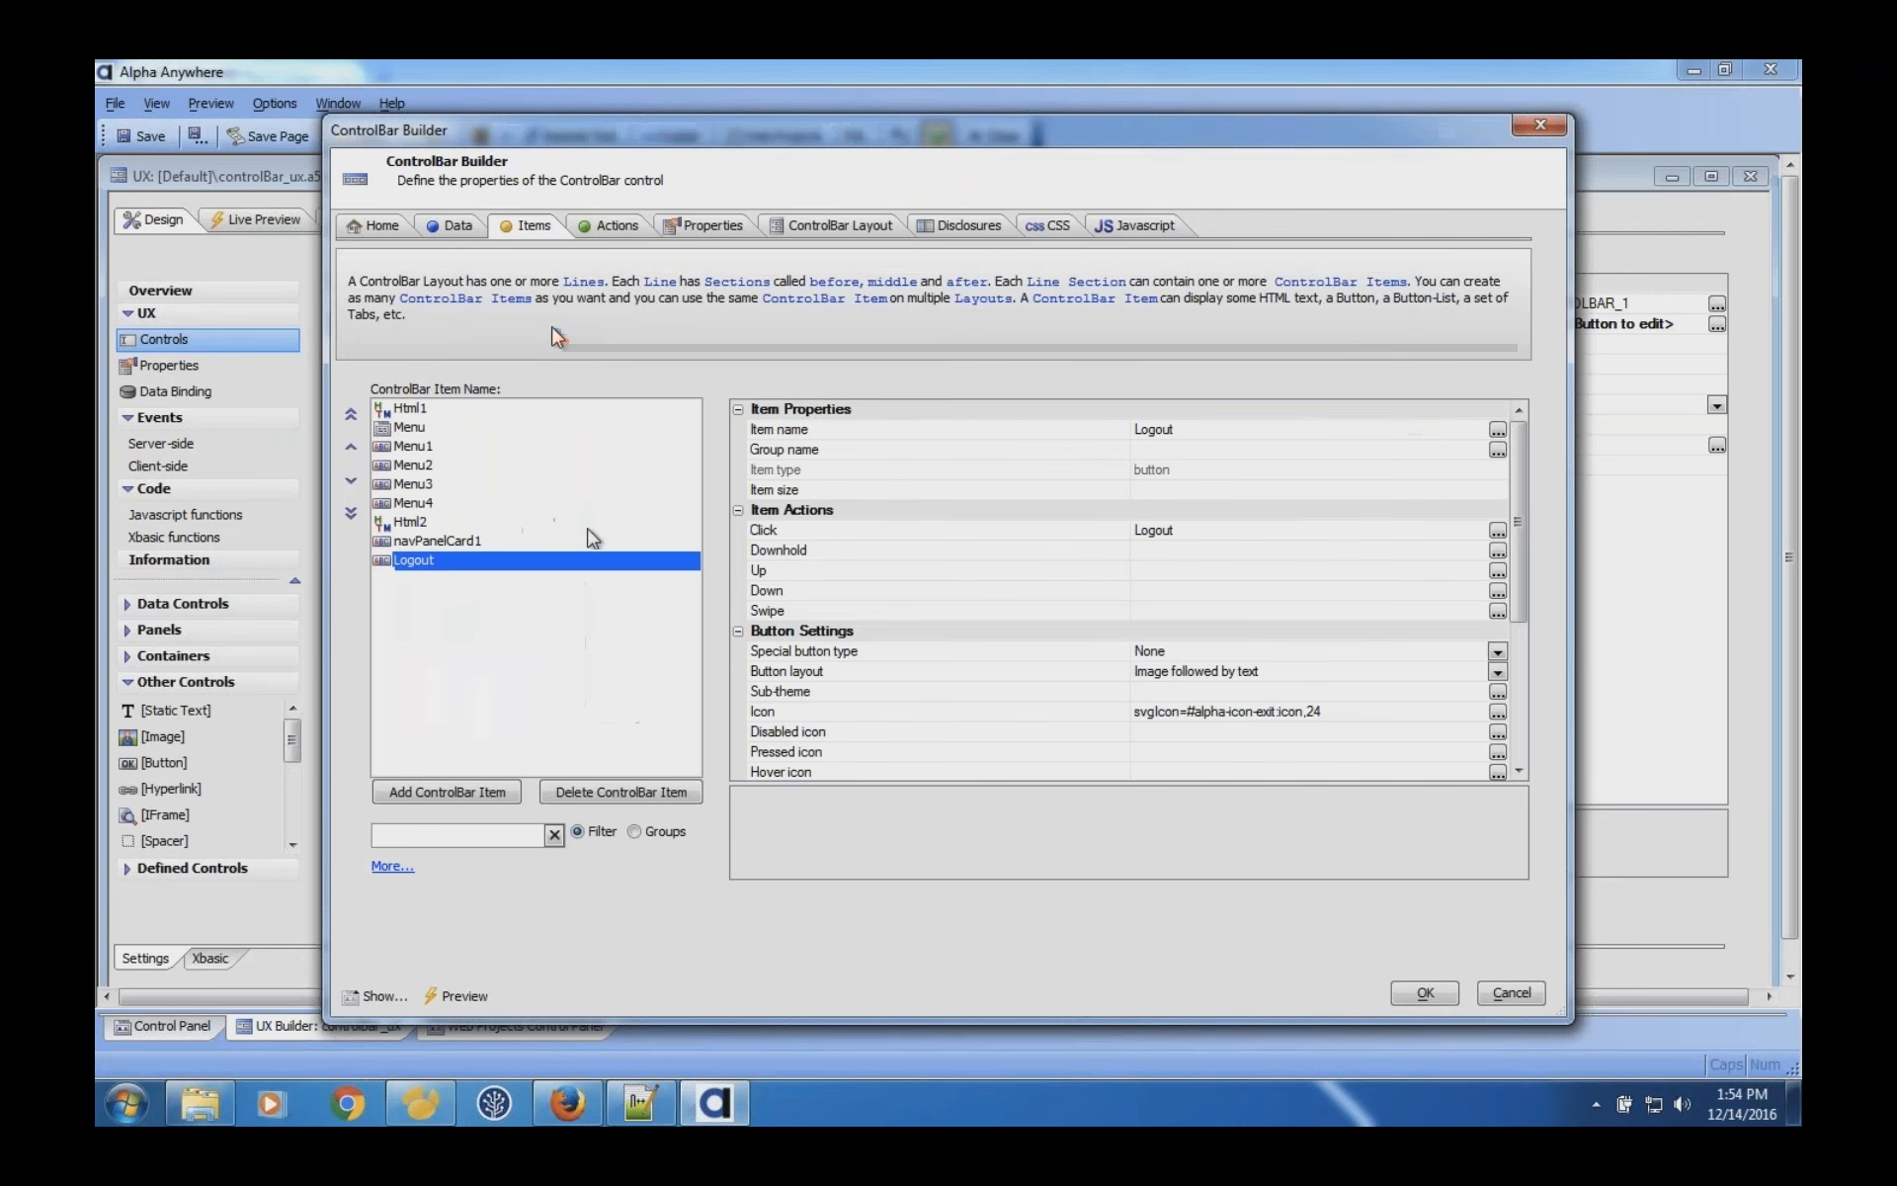
pyautogui.moveTo(1475, 806); pyautogui.dragTo(1476, 772)
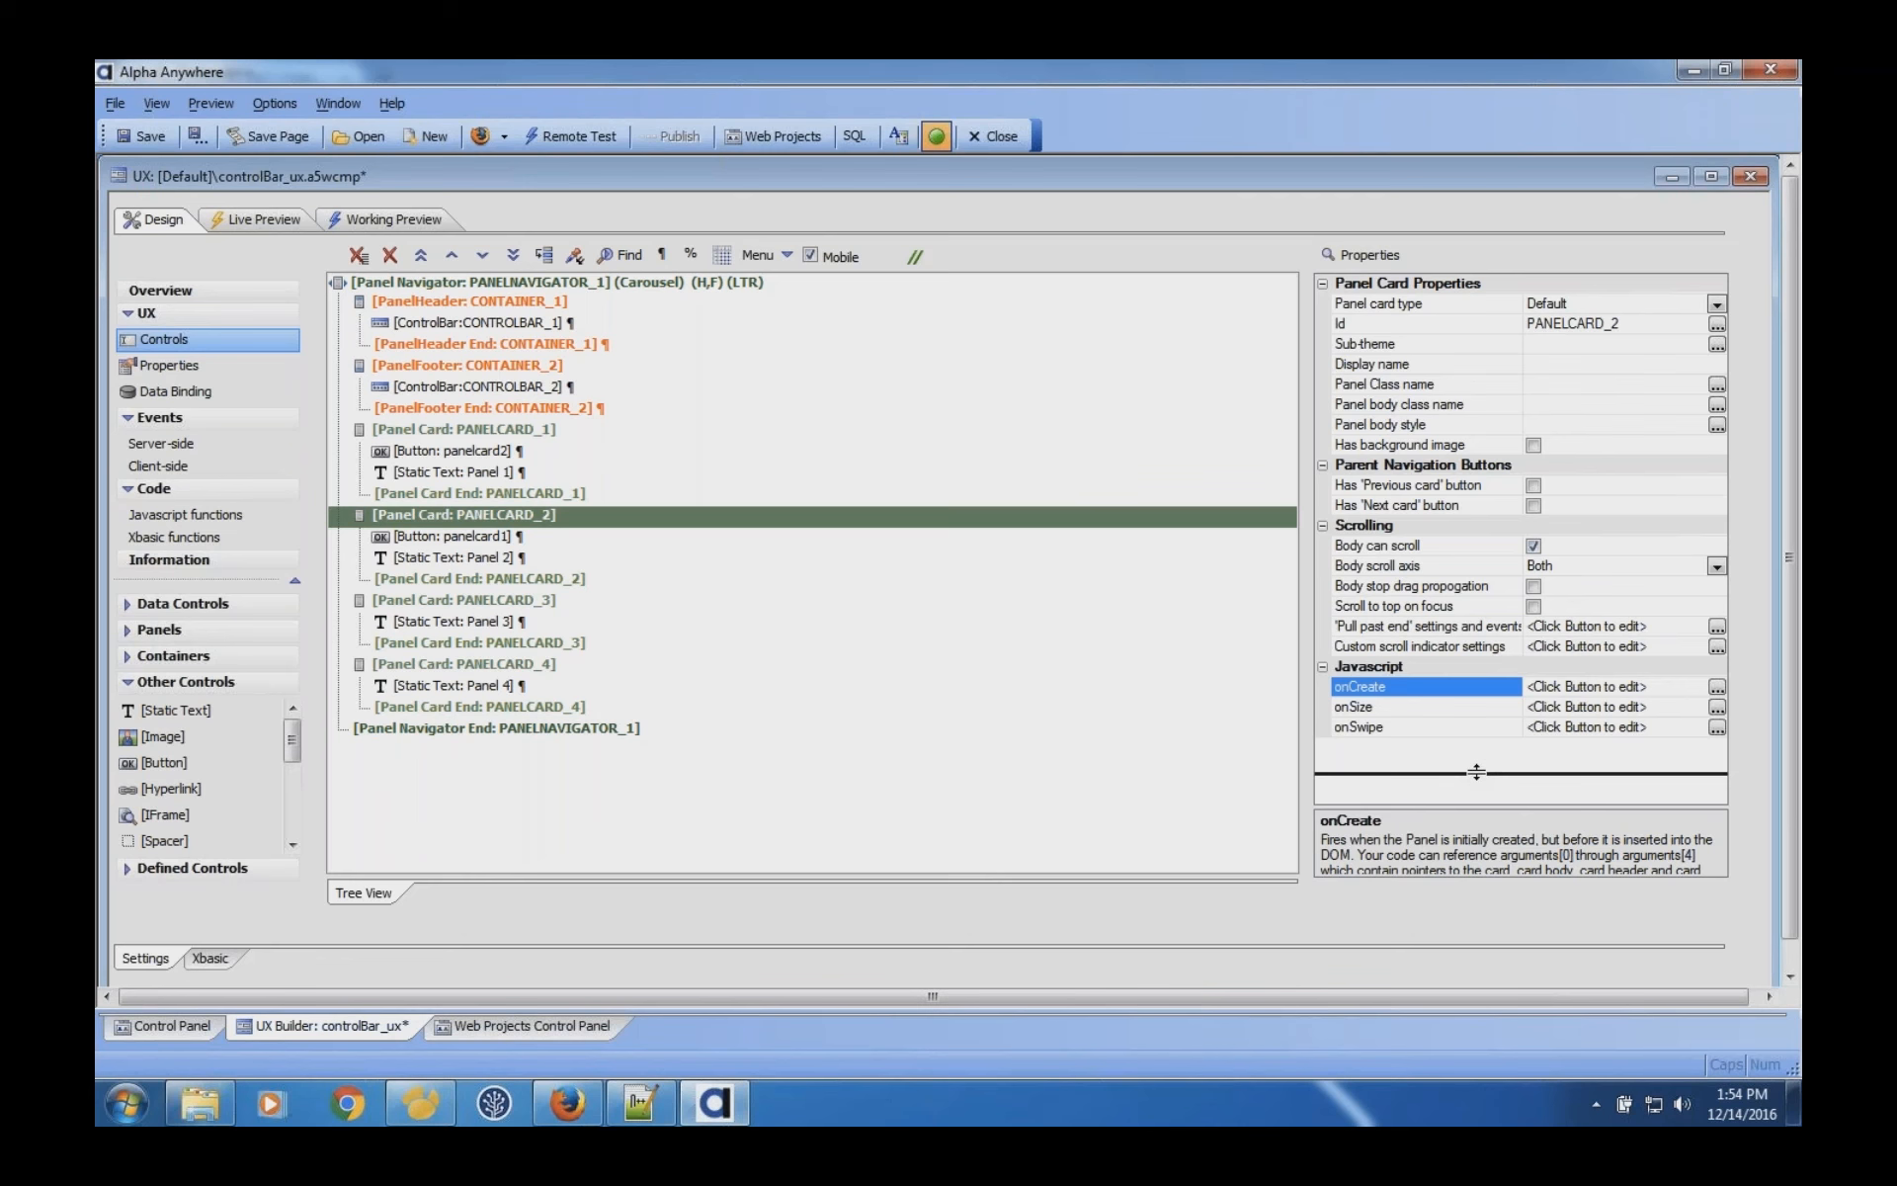
pyautogui.click(1363, 726)
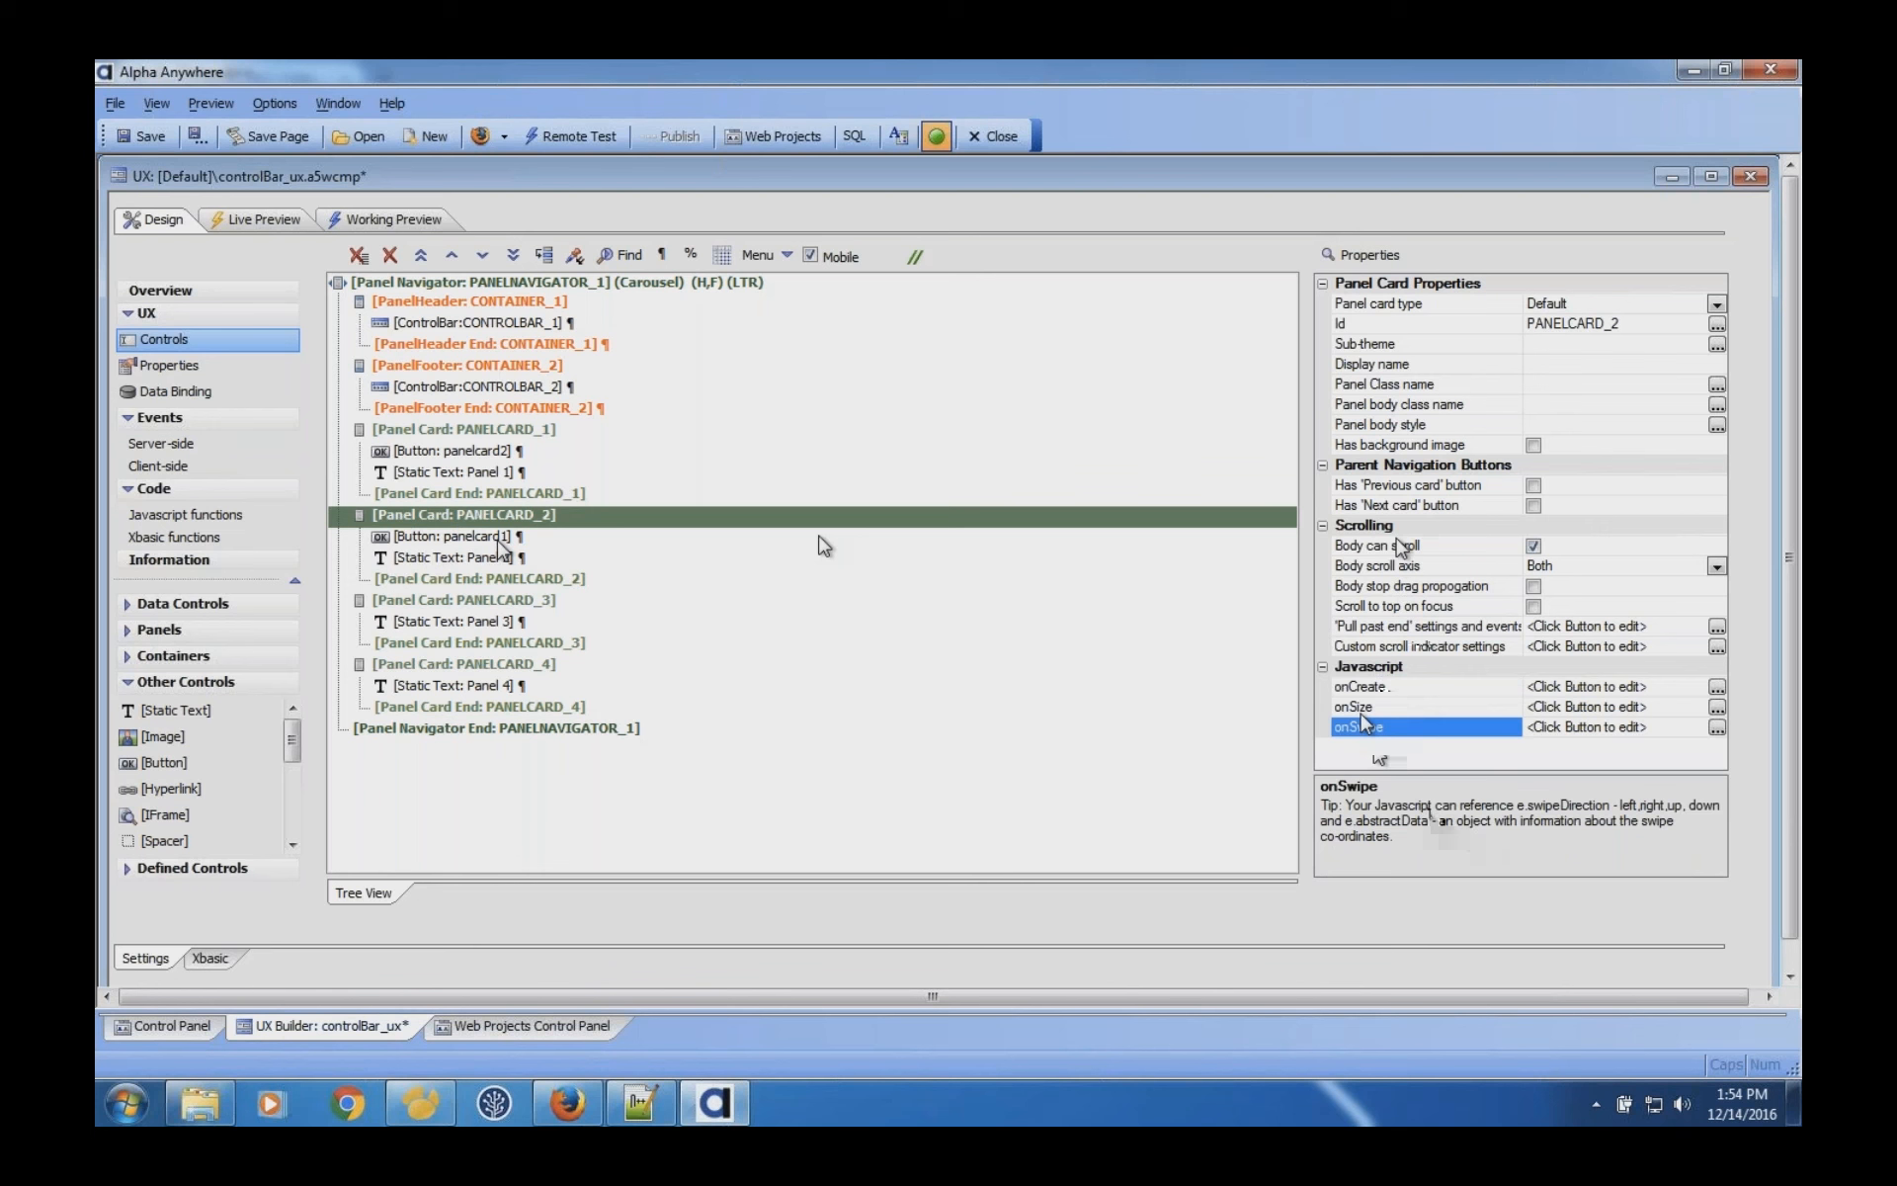
# Review the header control bar's Layout1, menuLayout and Layout2, and read the tip on setting the layout dynamically at run-time.
pyautogui.doubleClick(477, 324)
pyautogui.click(839, 225)
pyautogui.click(428, 289)
pyautogui.click(433, 271)
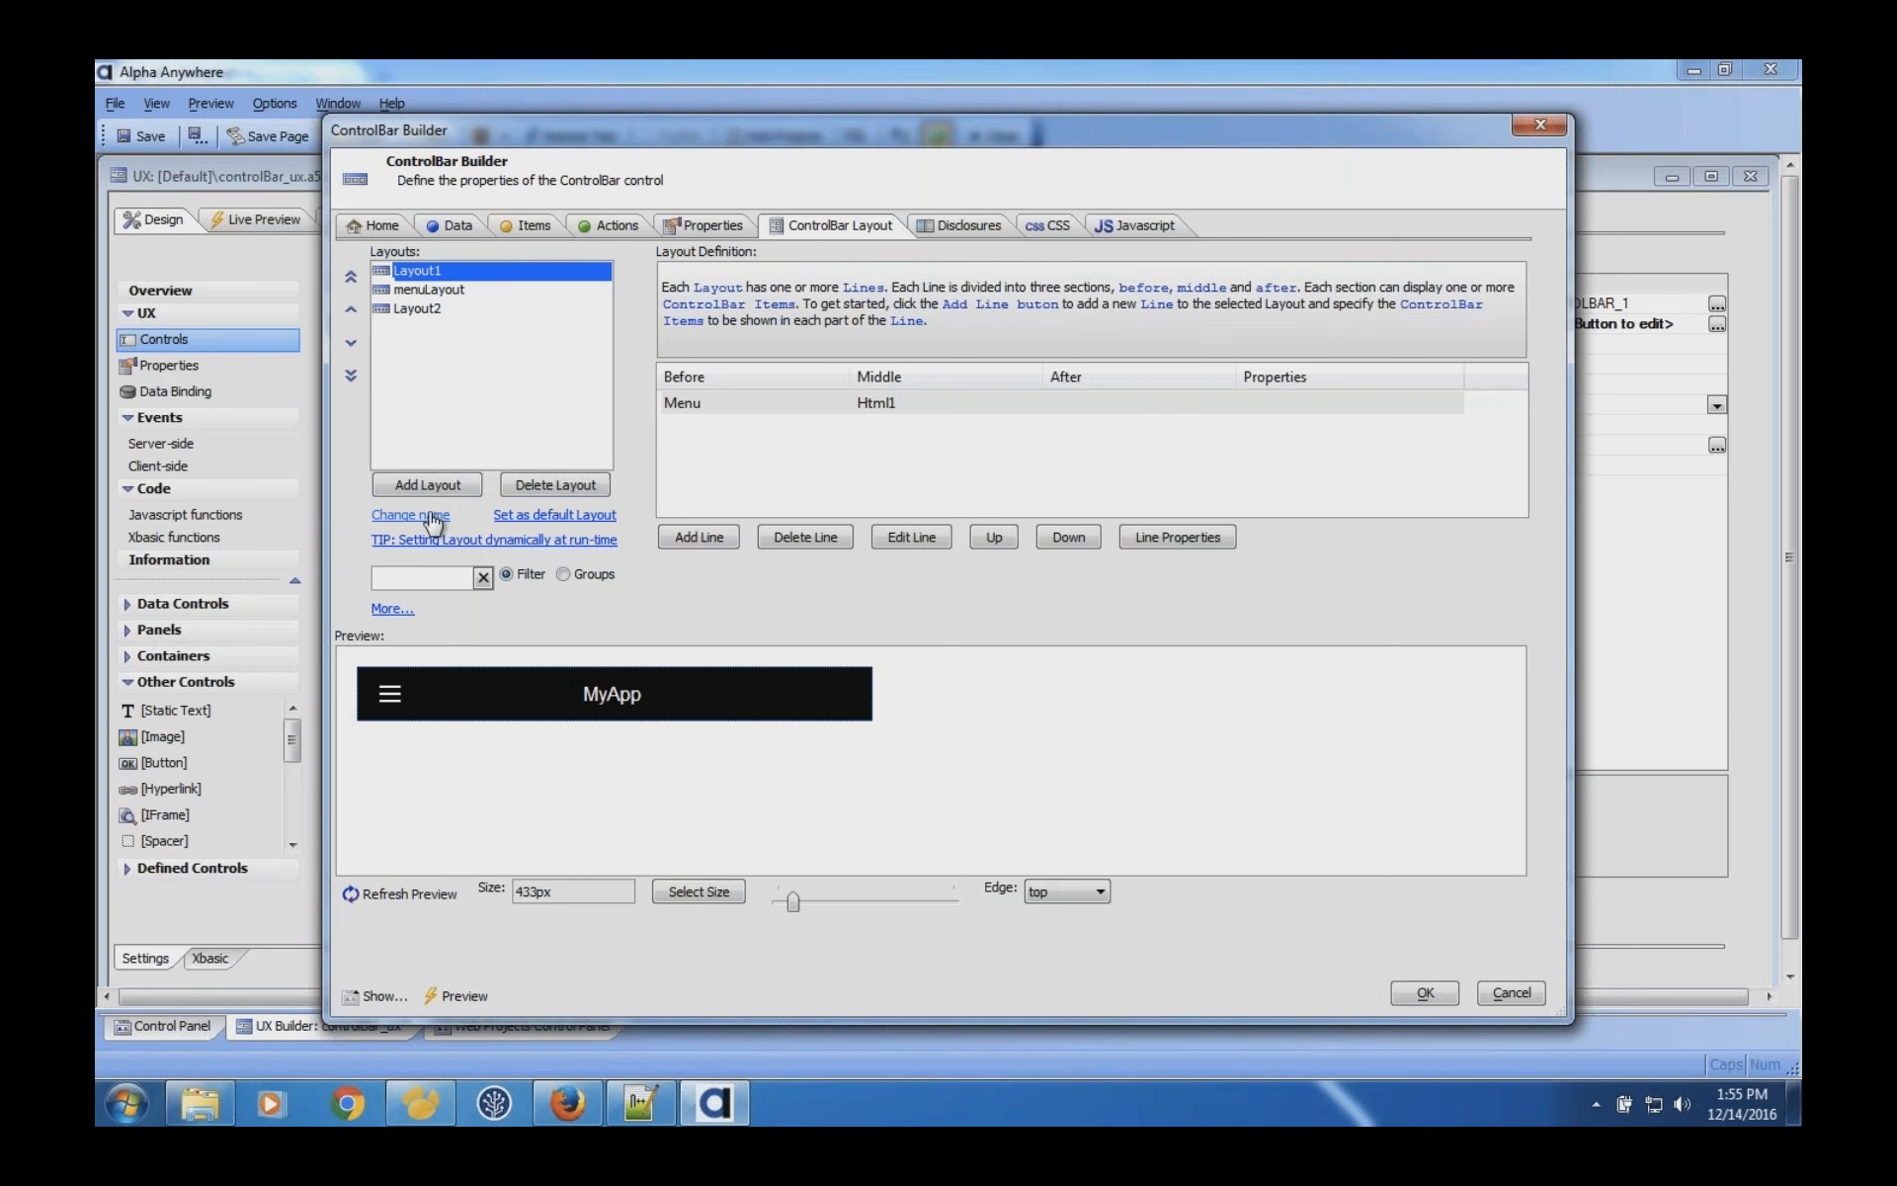
pyautogui.click(491, 543)
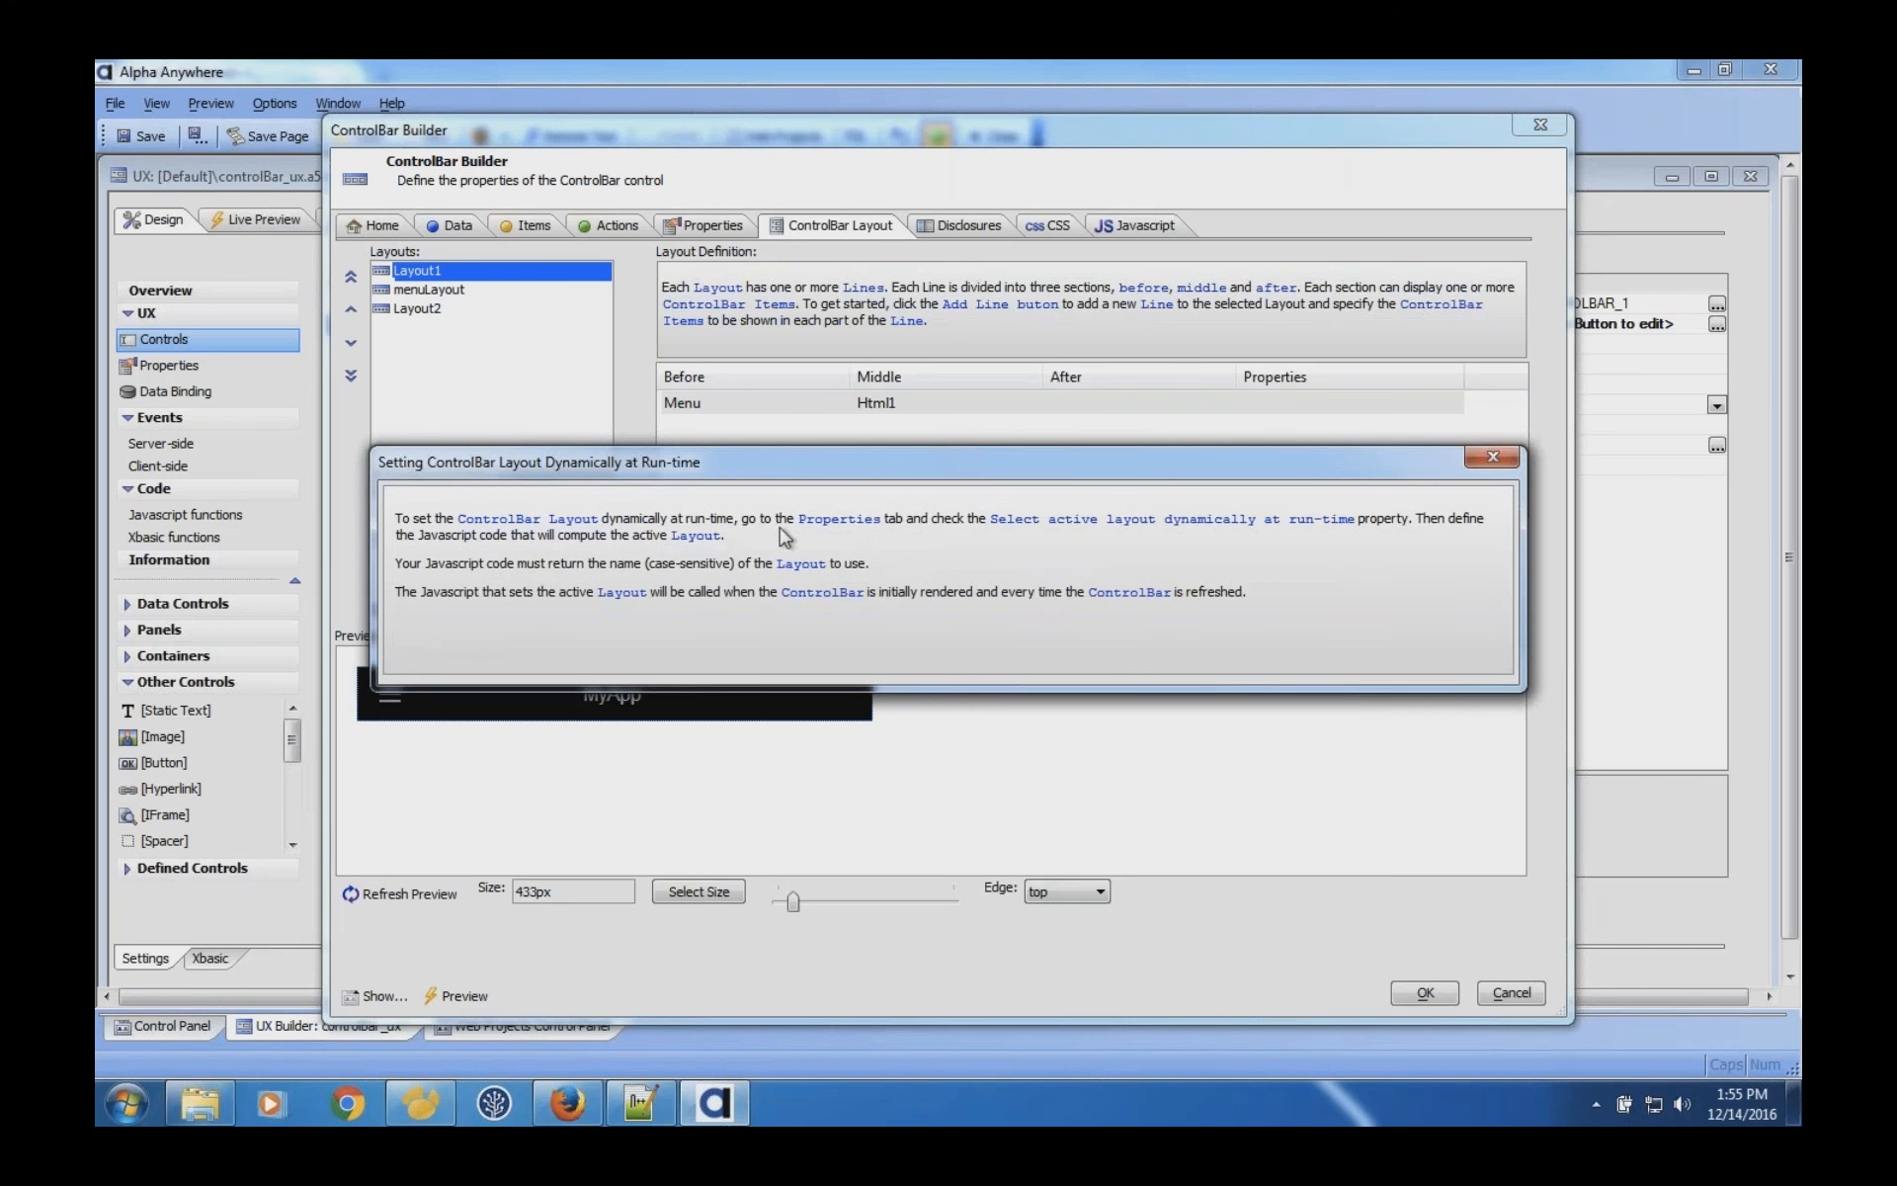
pyautogui.click(1492, 456)
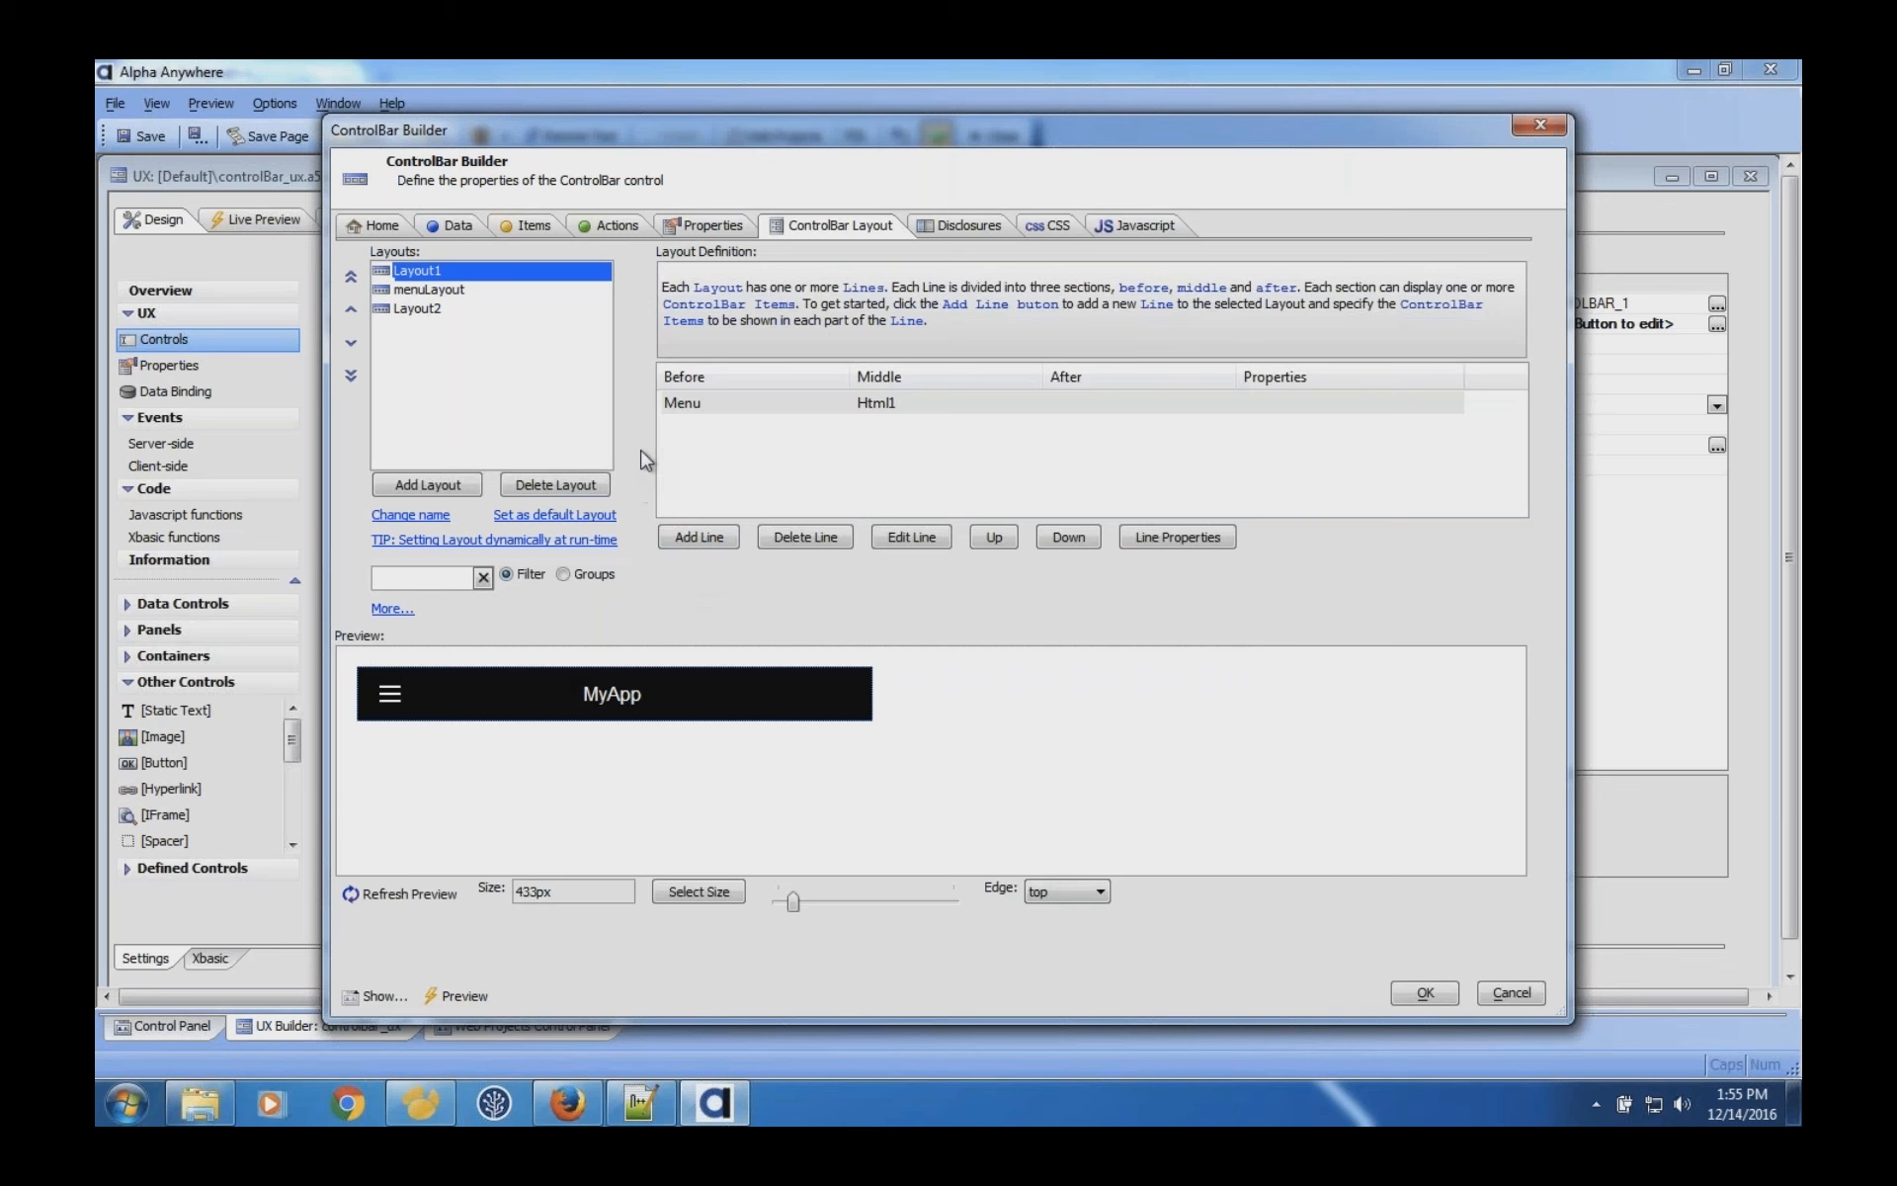
pyautogui.click(427, 310)
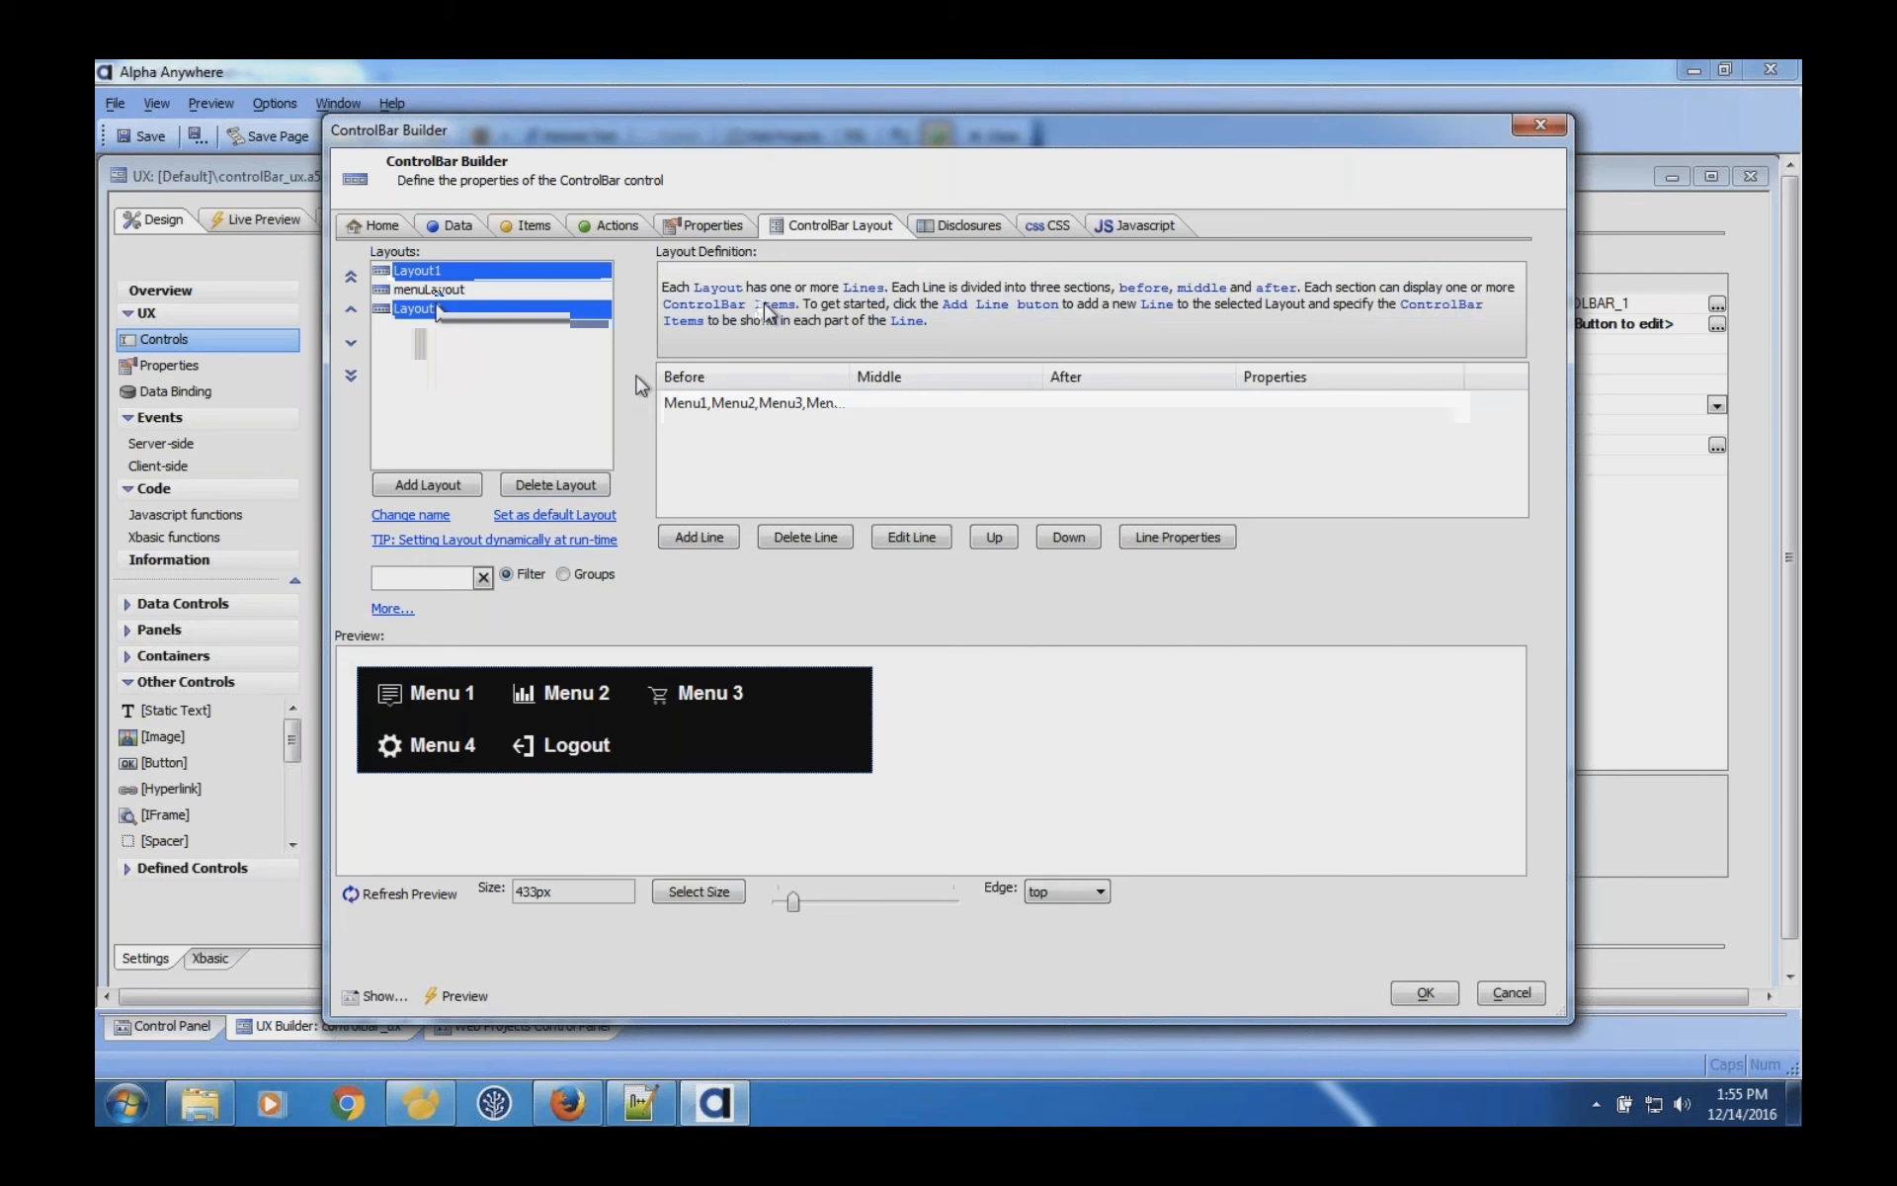
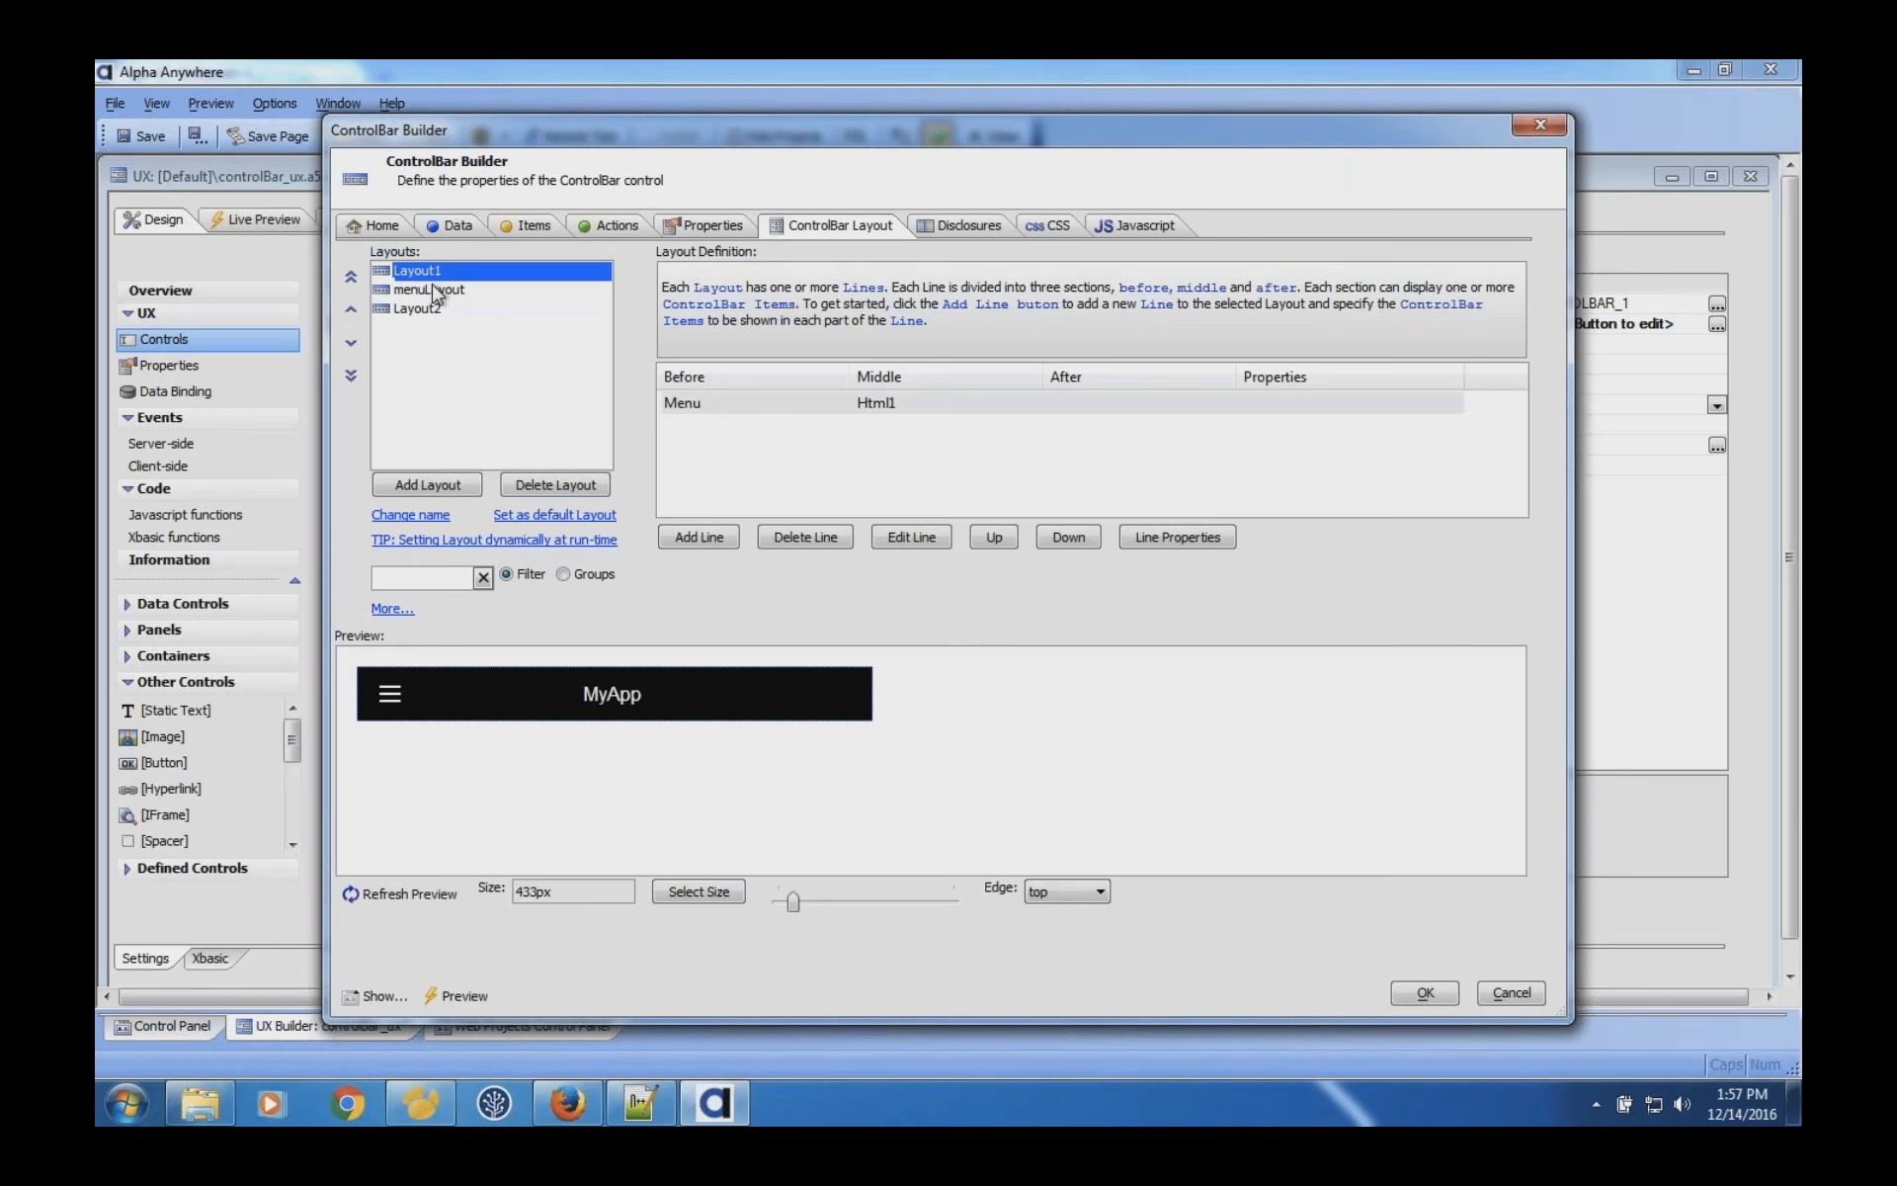
# Review the Menu1 item's properties and the control bar's actions.
pyautogui.click(526, 224)
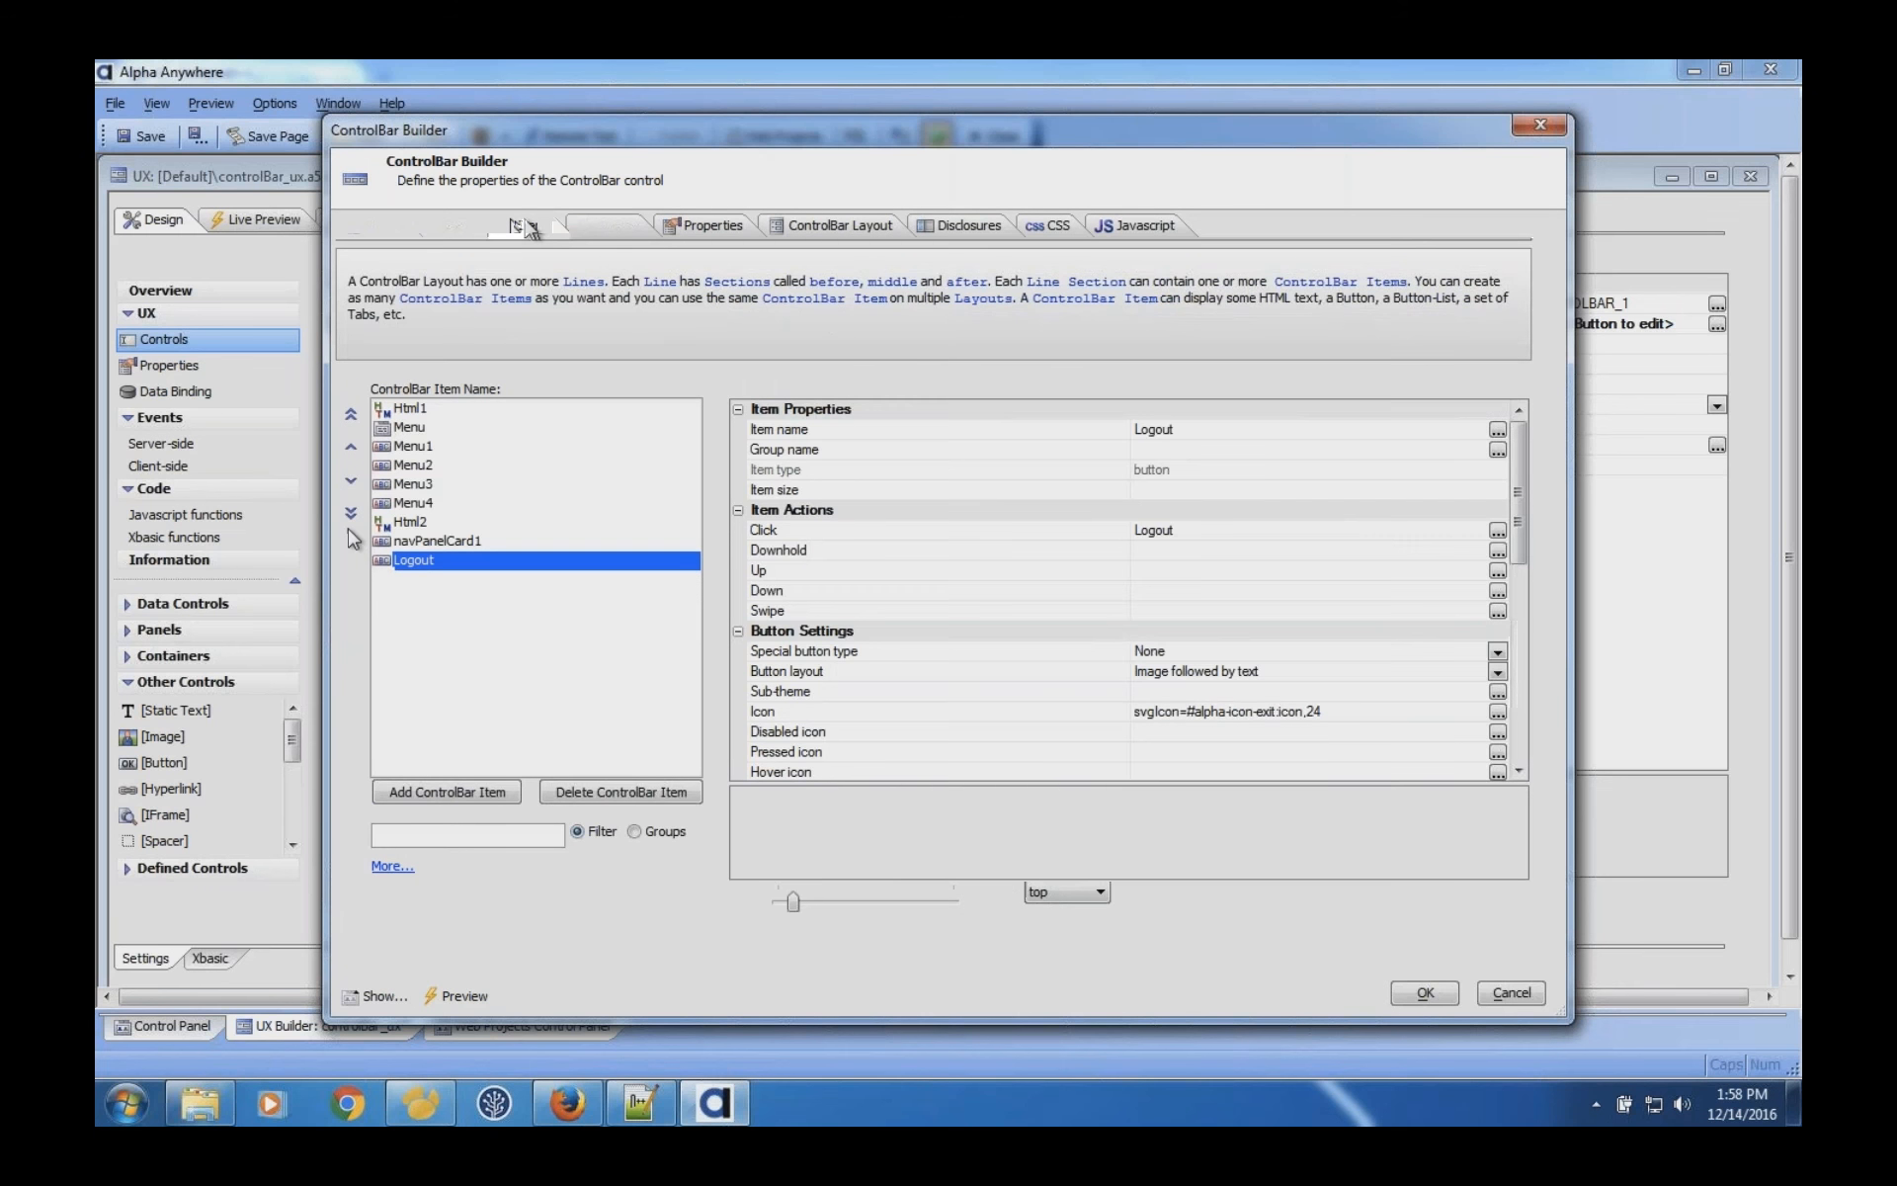
pyautogui.click(415, 446)
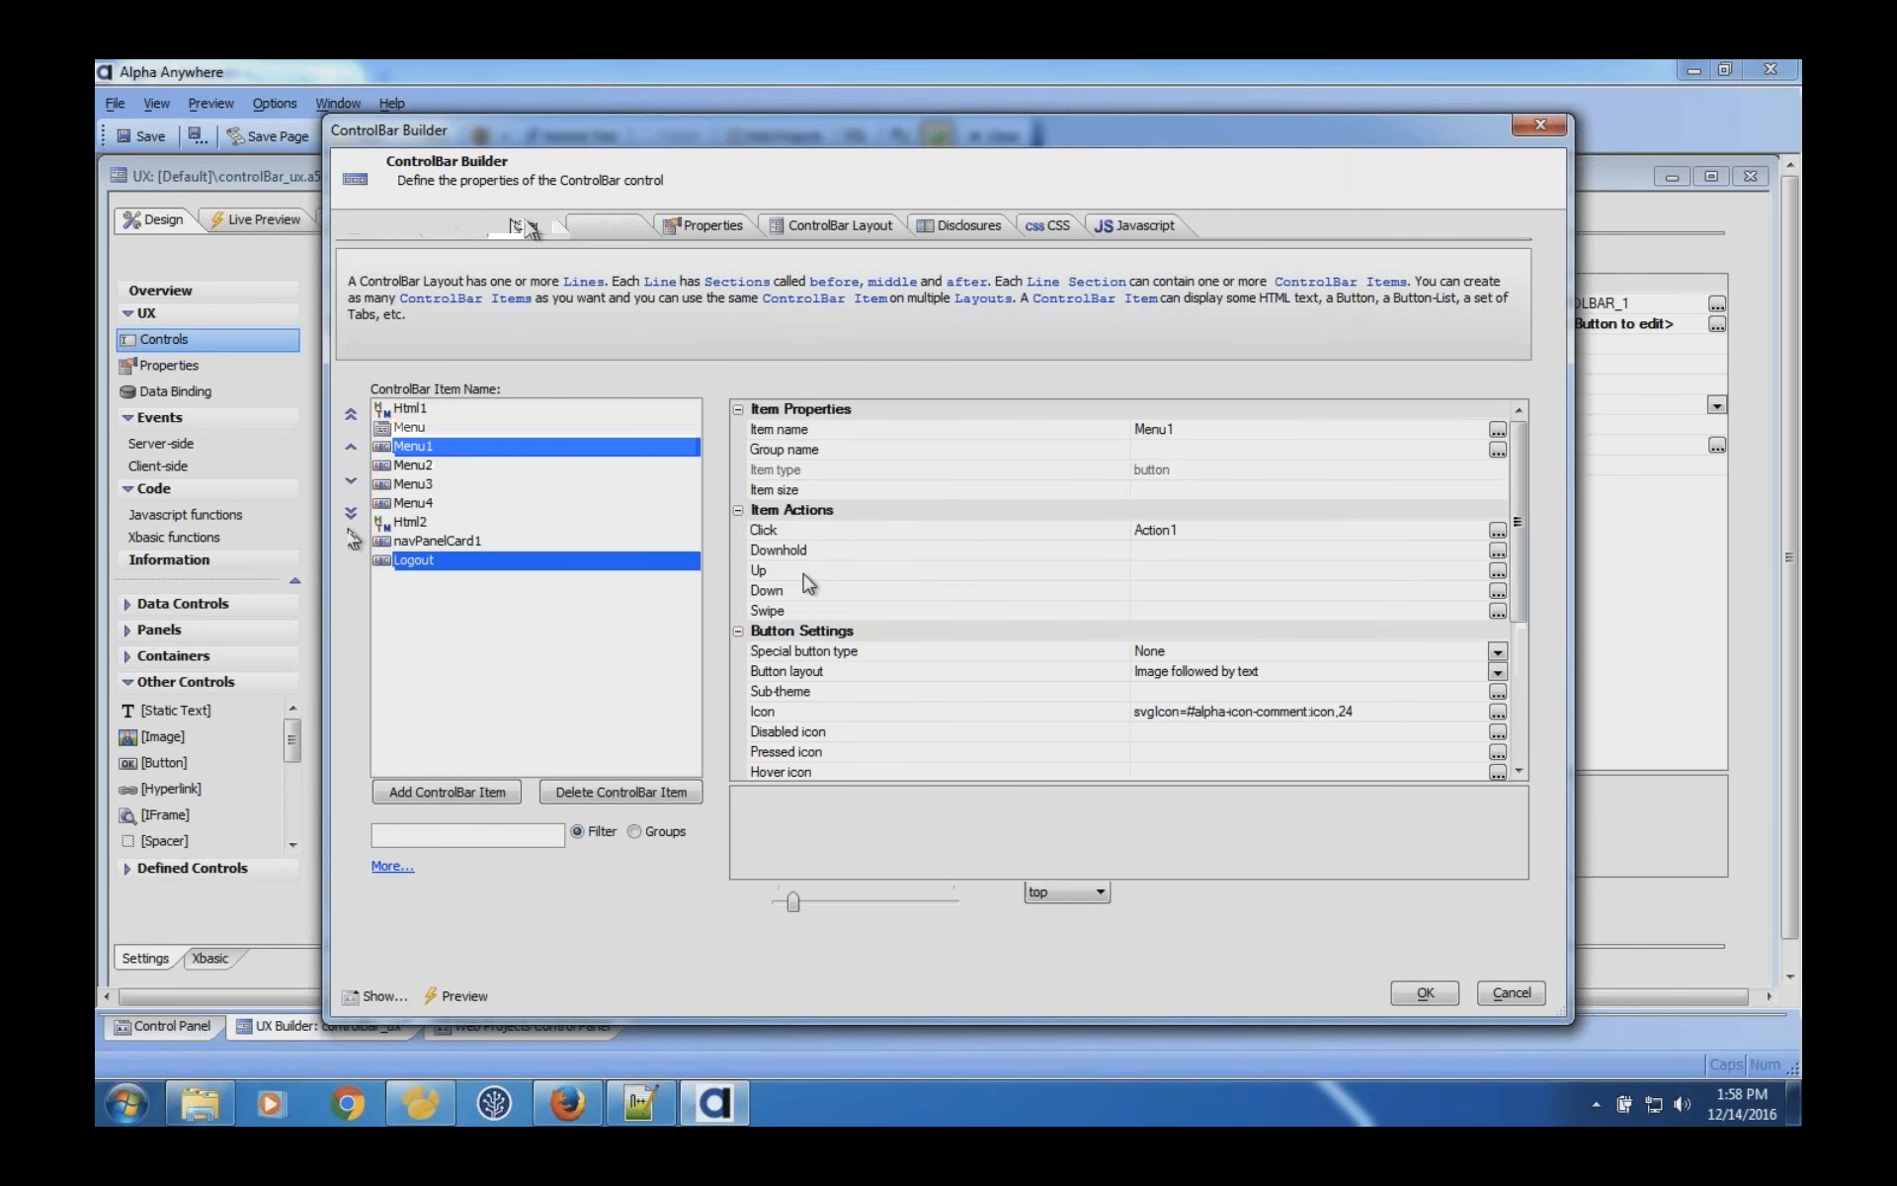
pyautogui.click(634, 227)
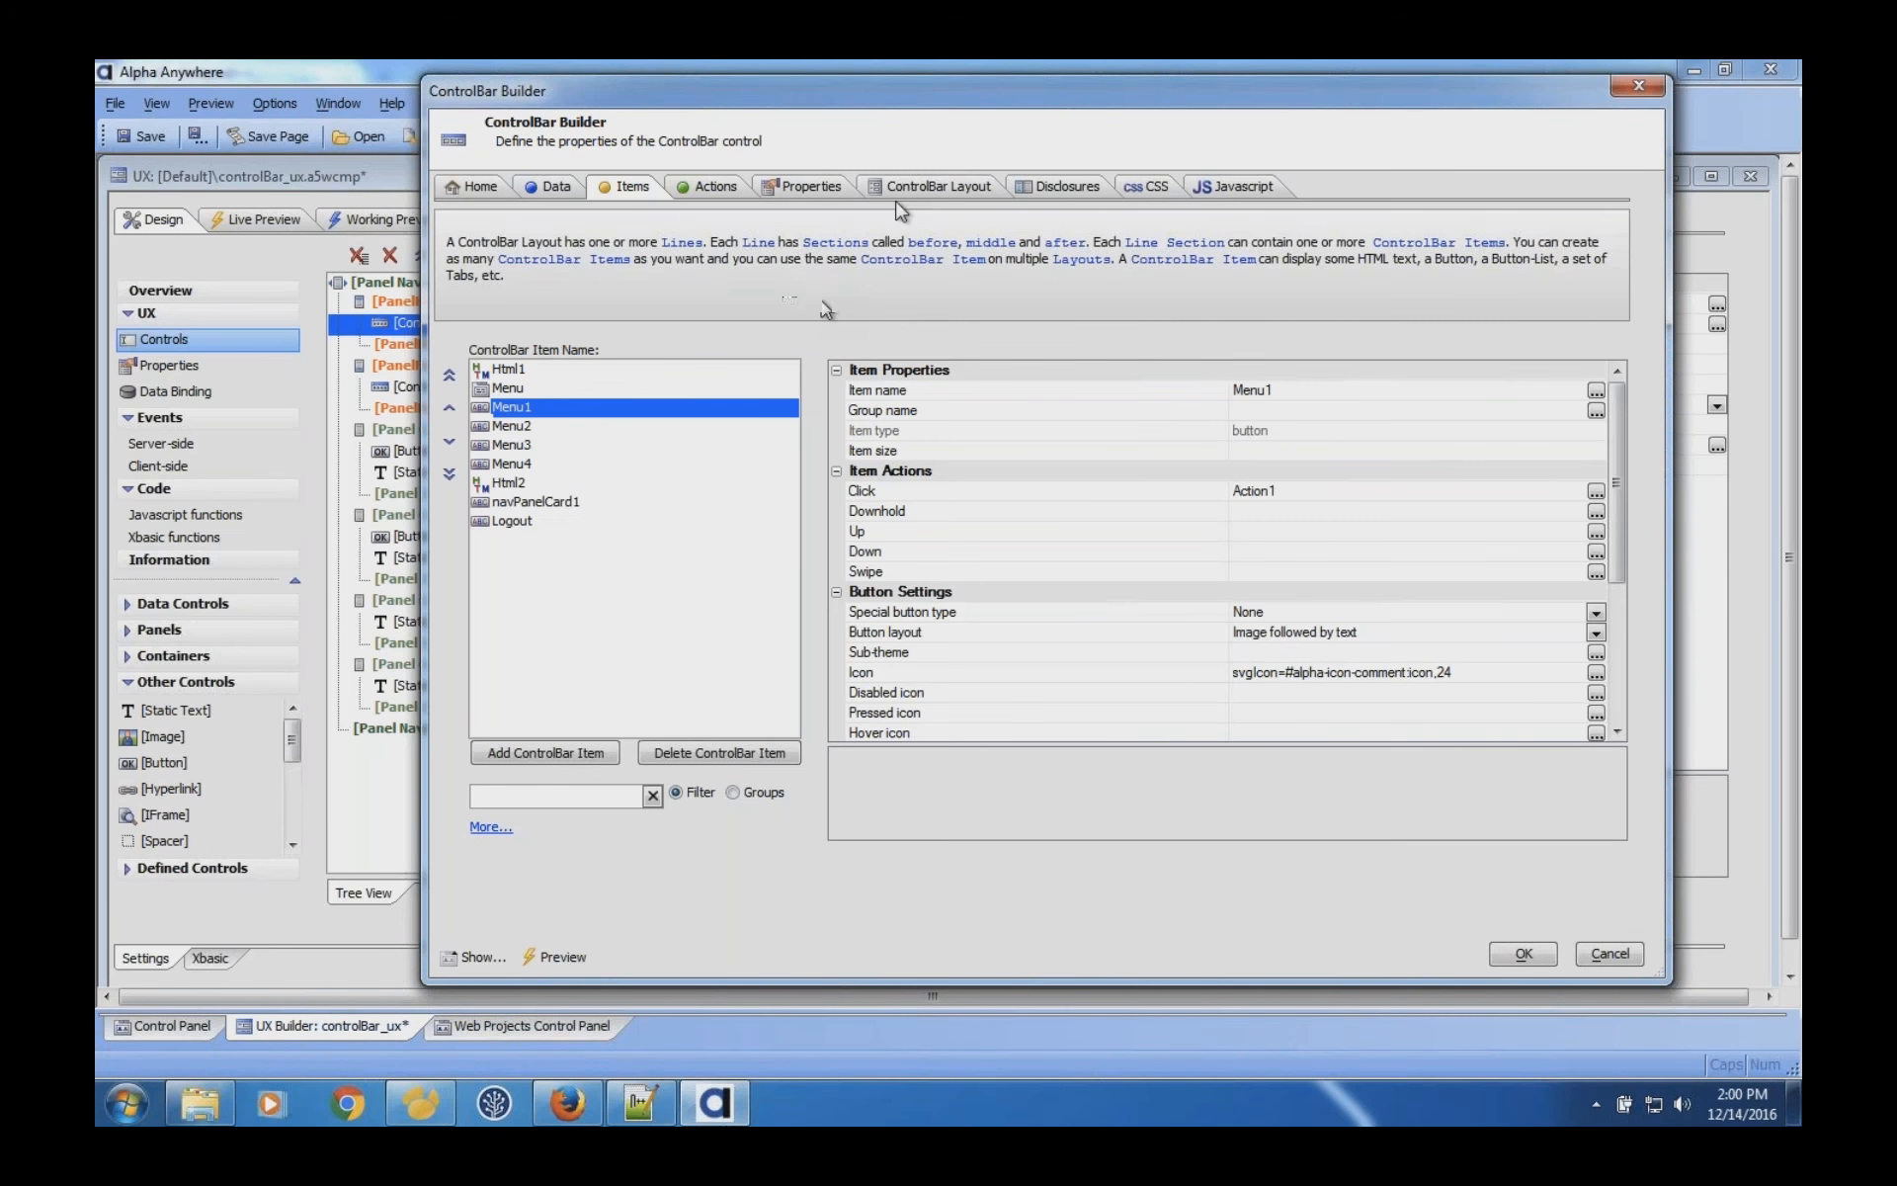
# Delete Layout4 from the header control bar's layouts.
pyautogui.click(896, 195)
pyautogui.click(583, 269)
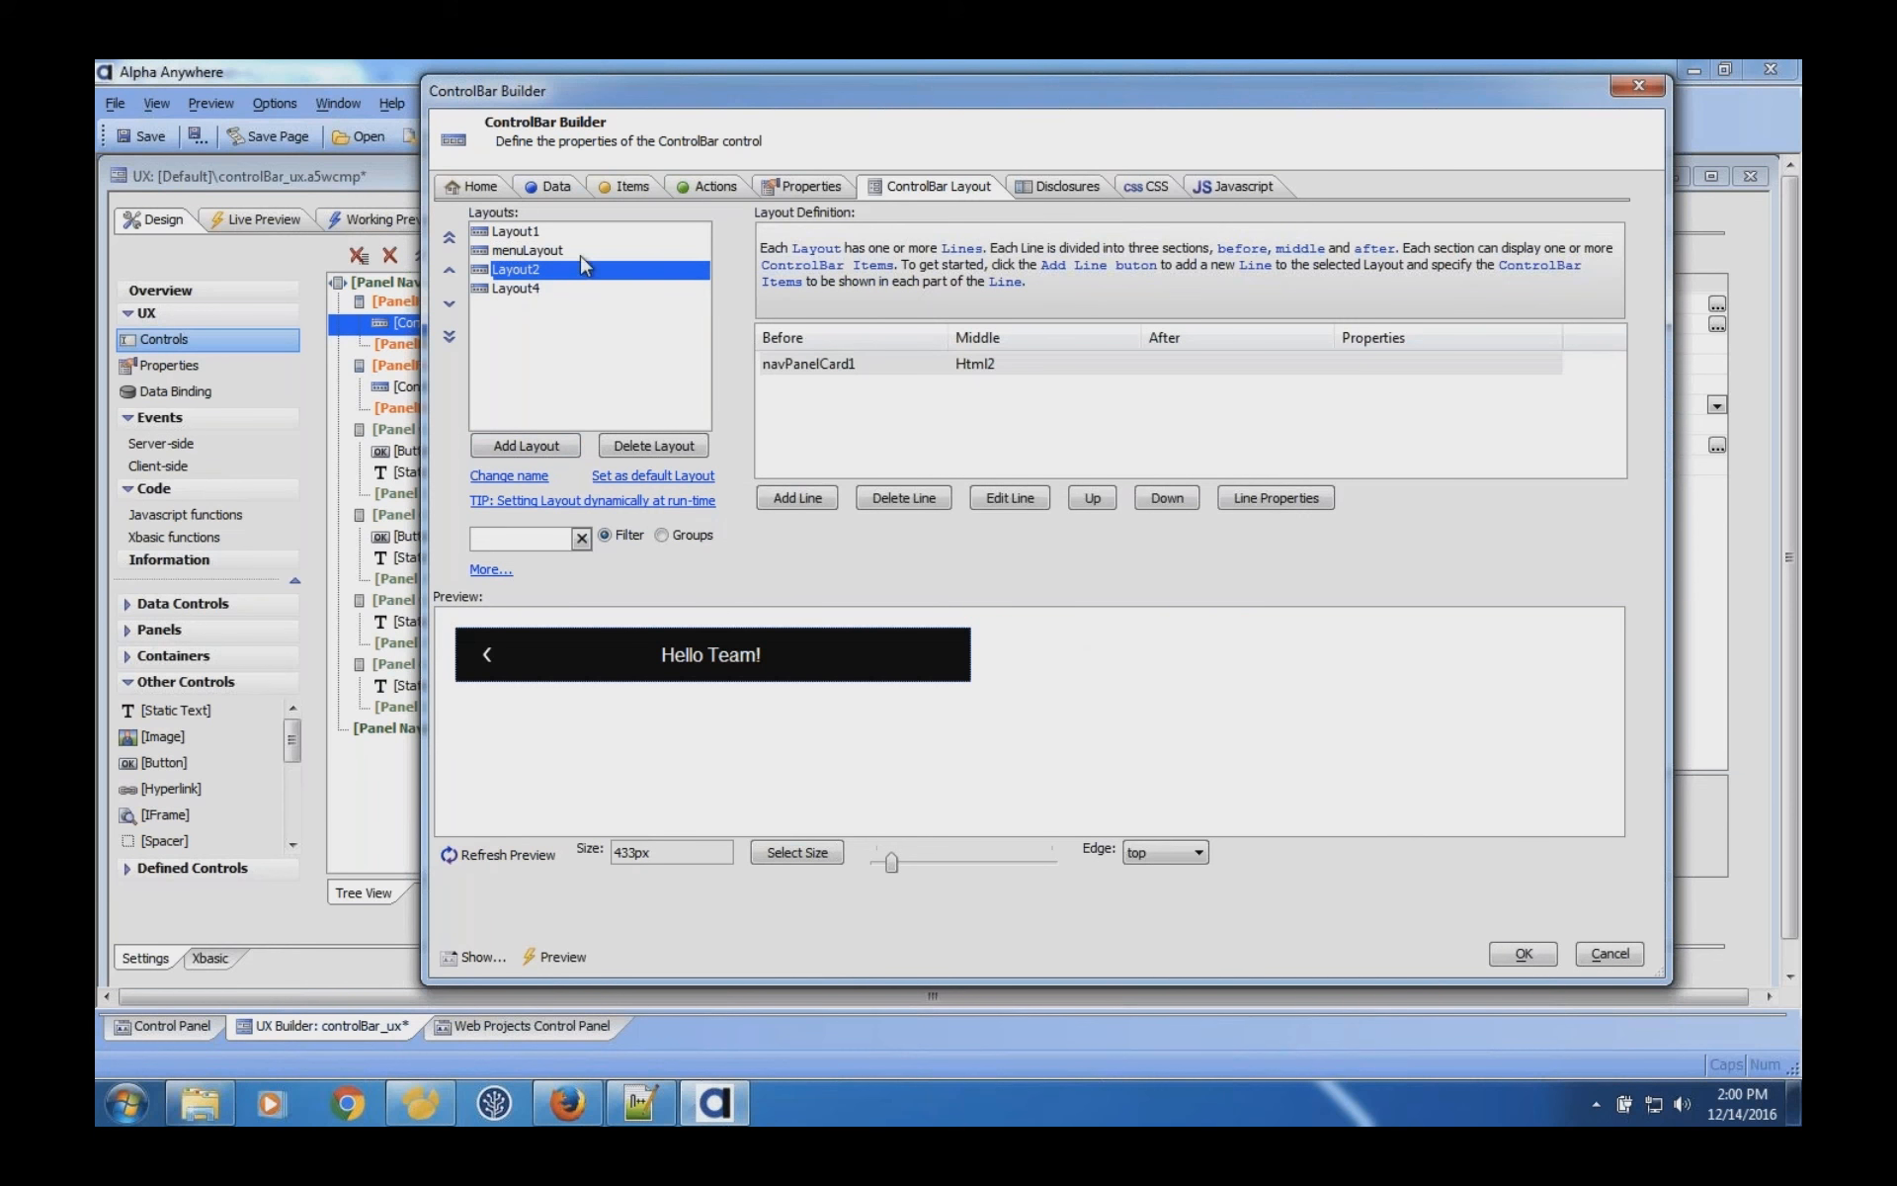
pyautogui.click(553, 287)
pyautogui.click(652, 446)
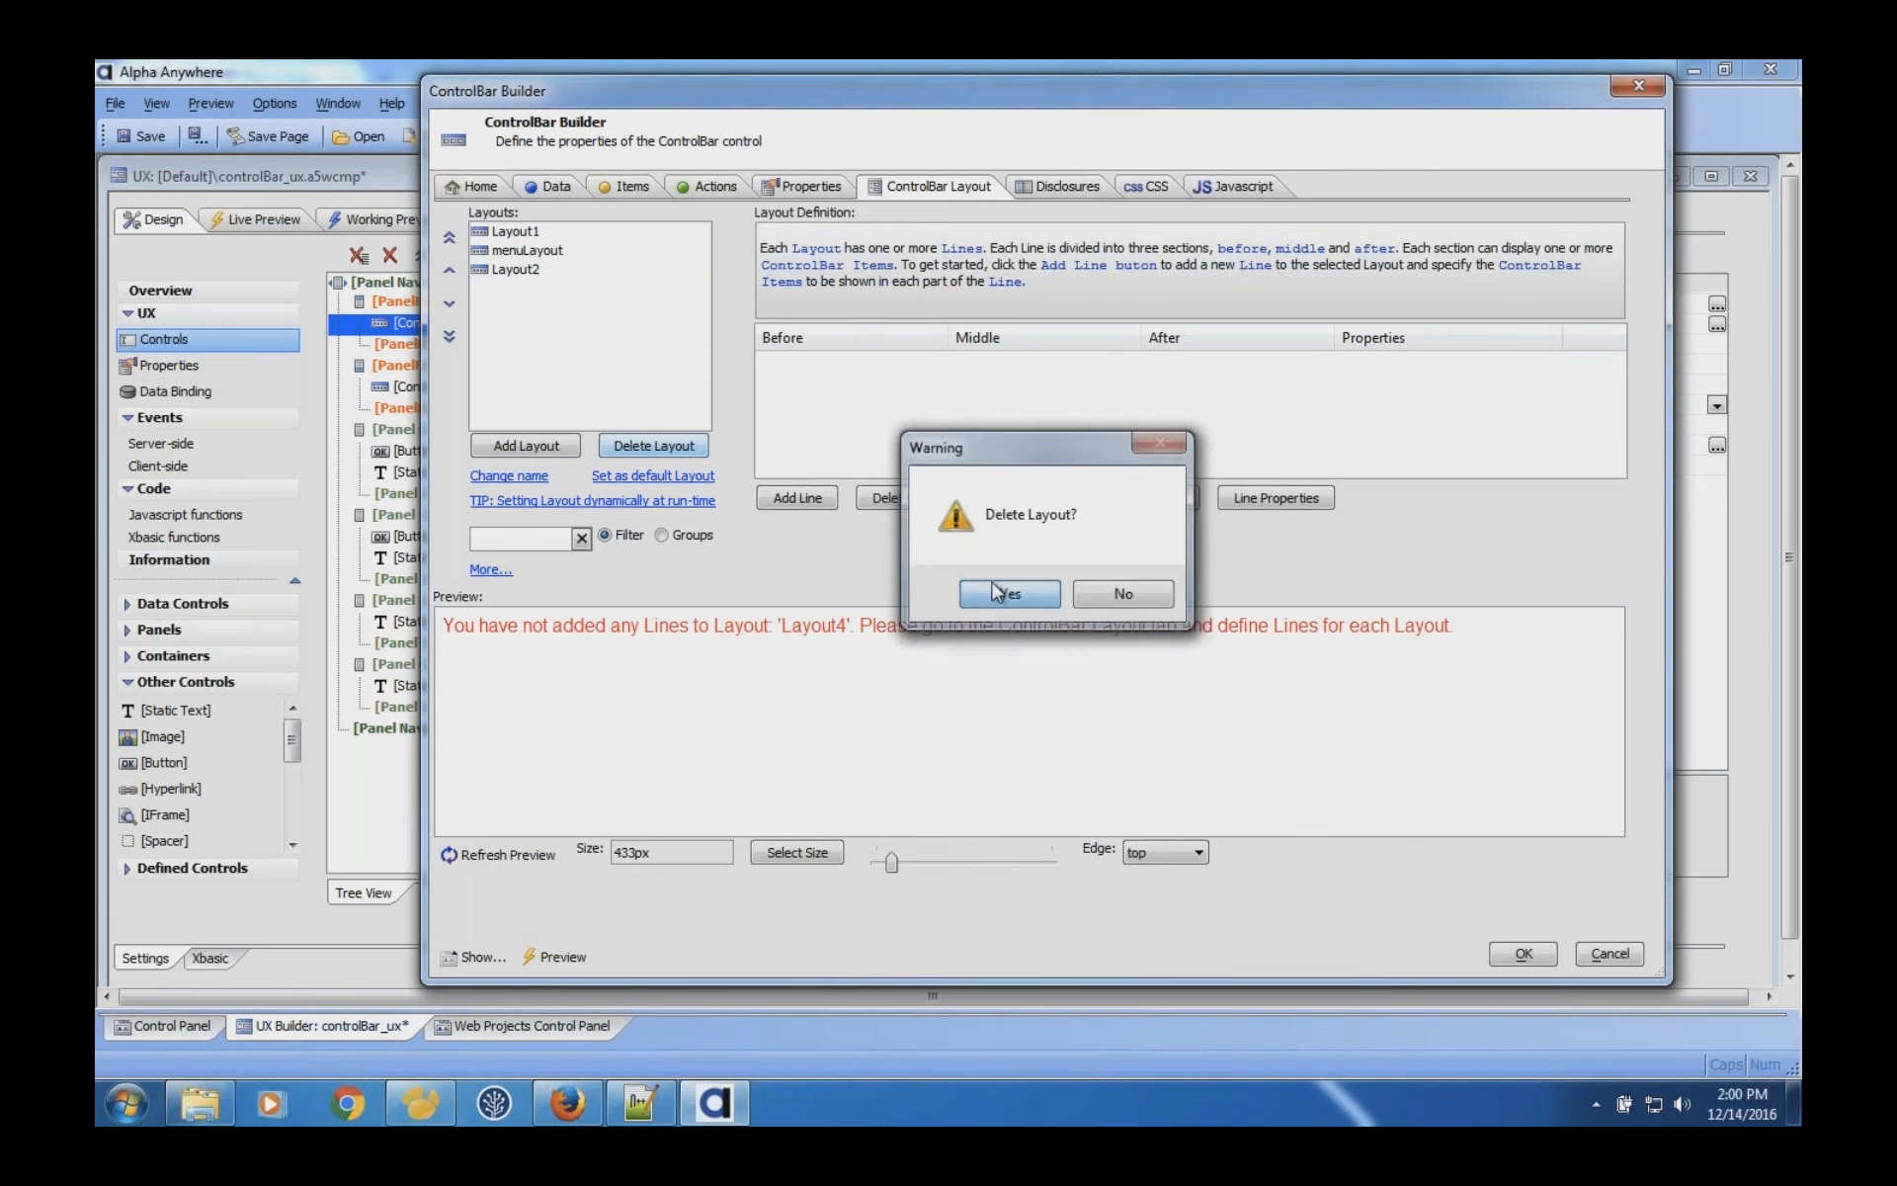
pyautogui.click(998, 592)
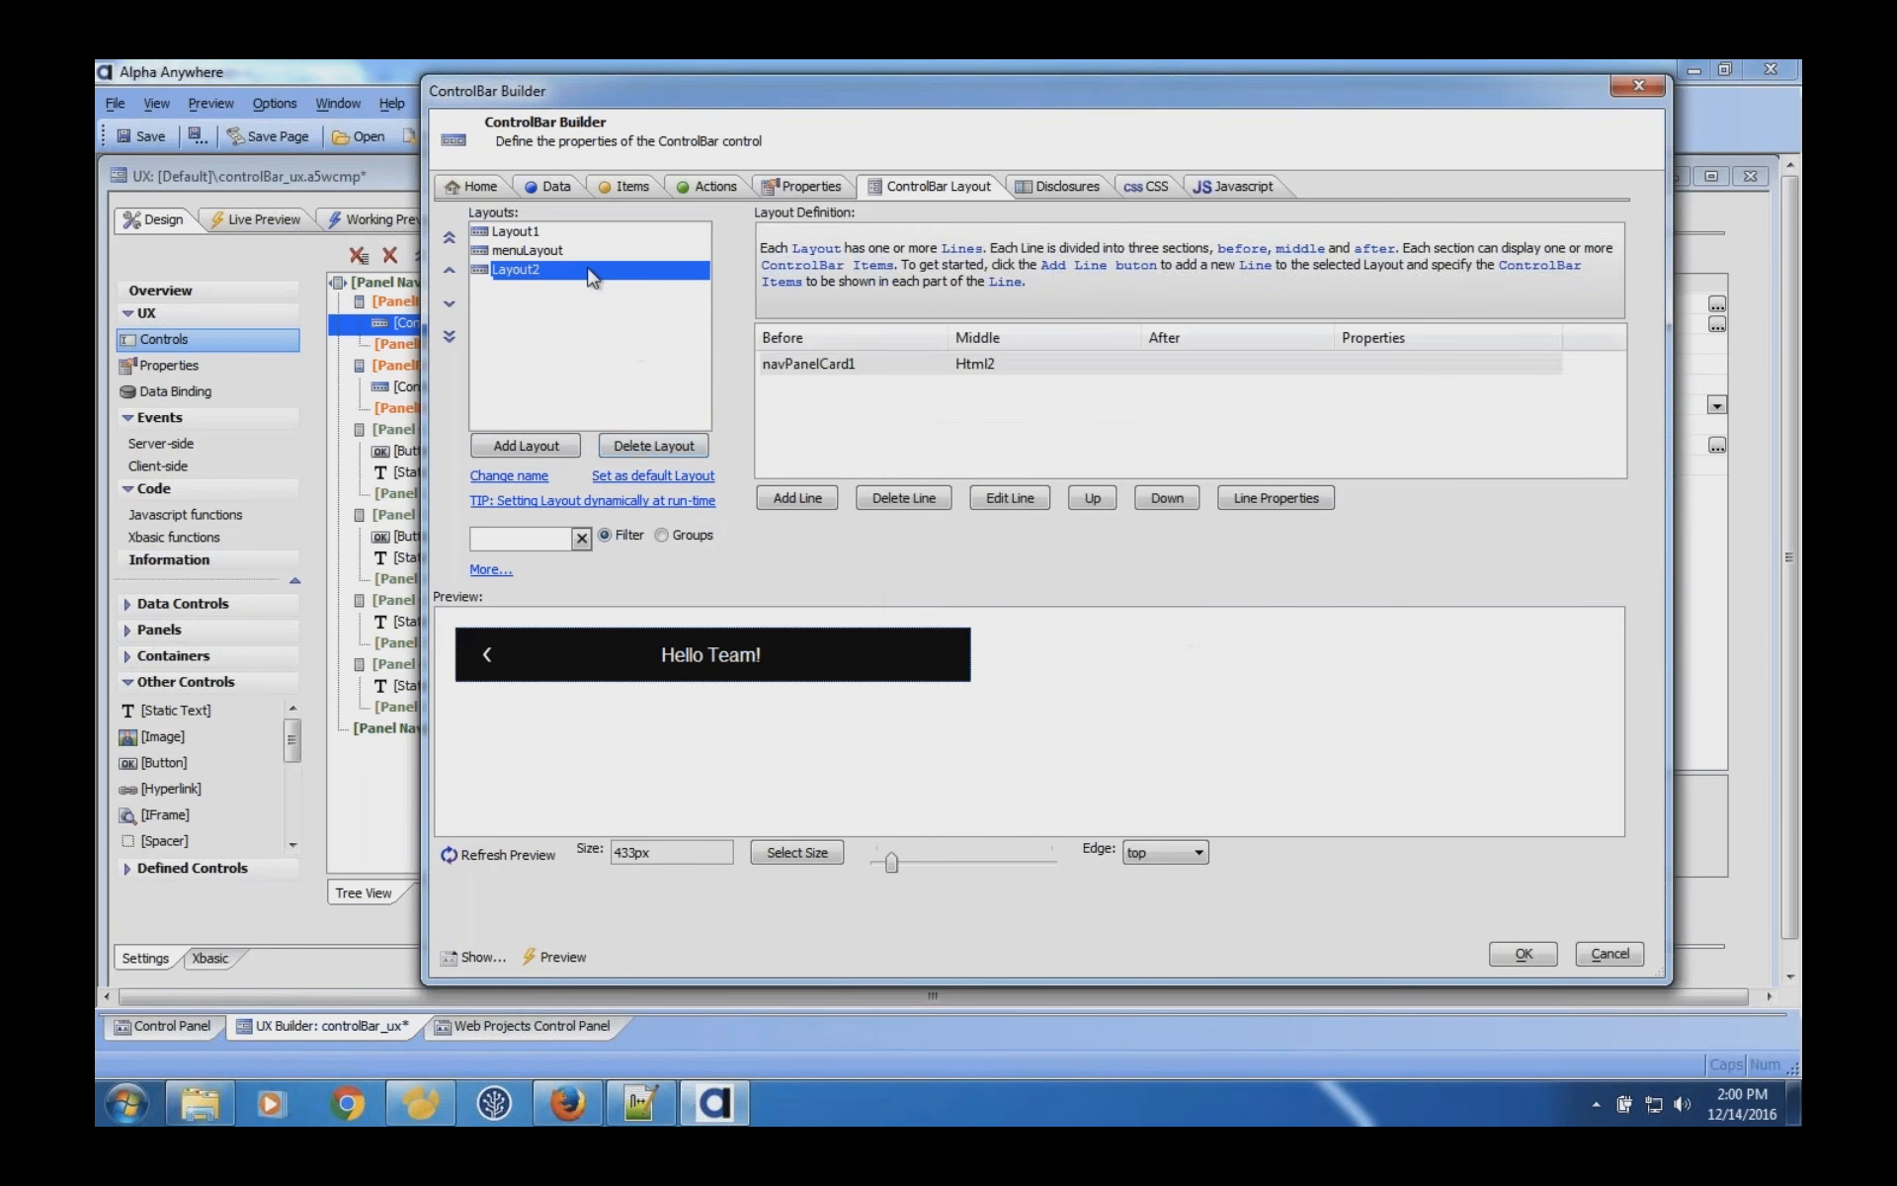
# Examine Layout2's line and menuLayout, and review the control bar's data, items and actions.
pyautogui.click(913, 371)
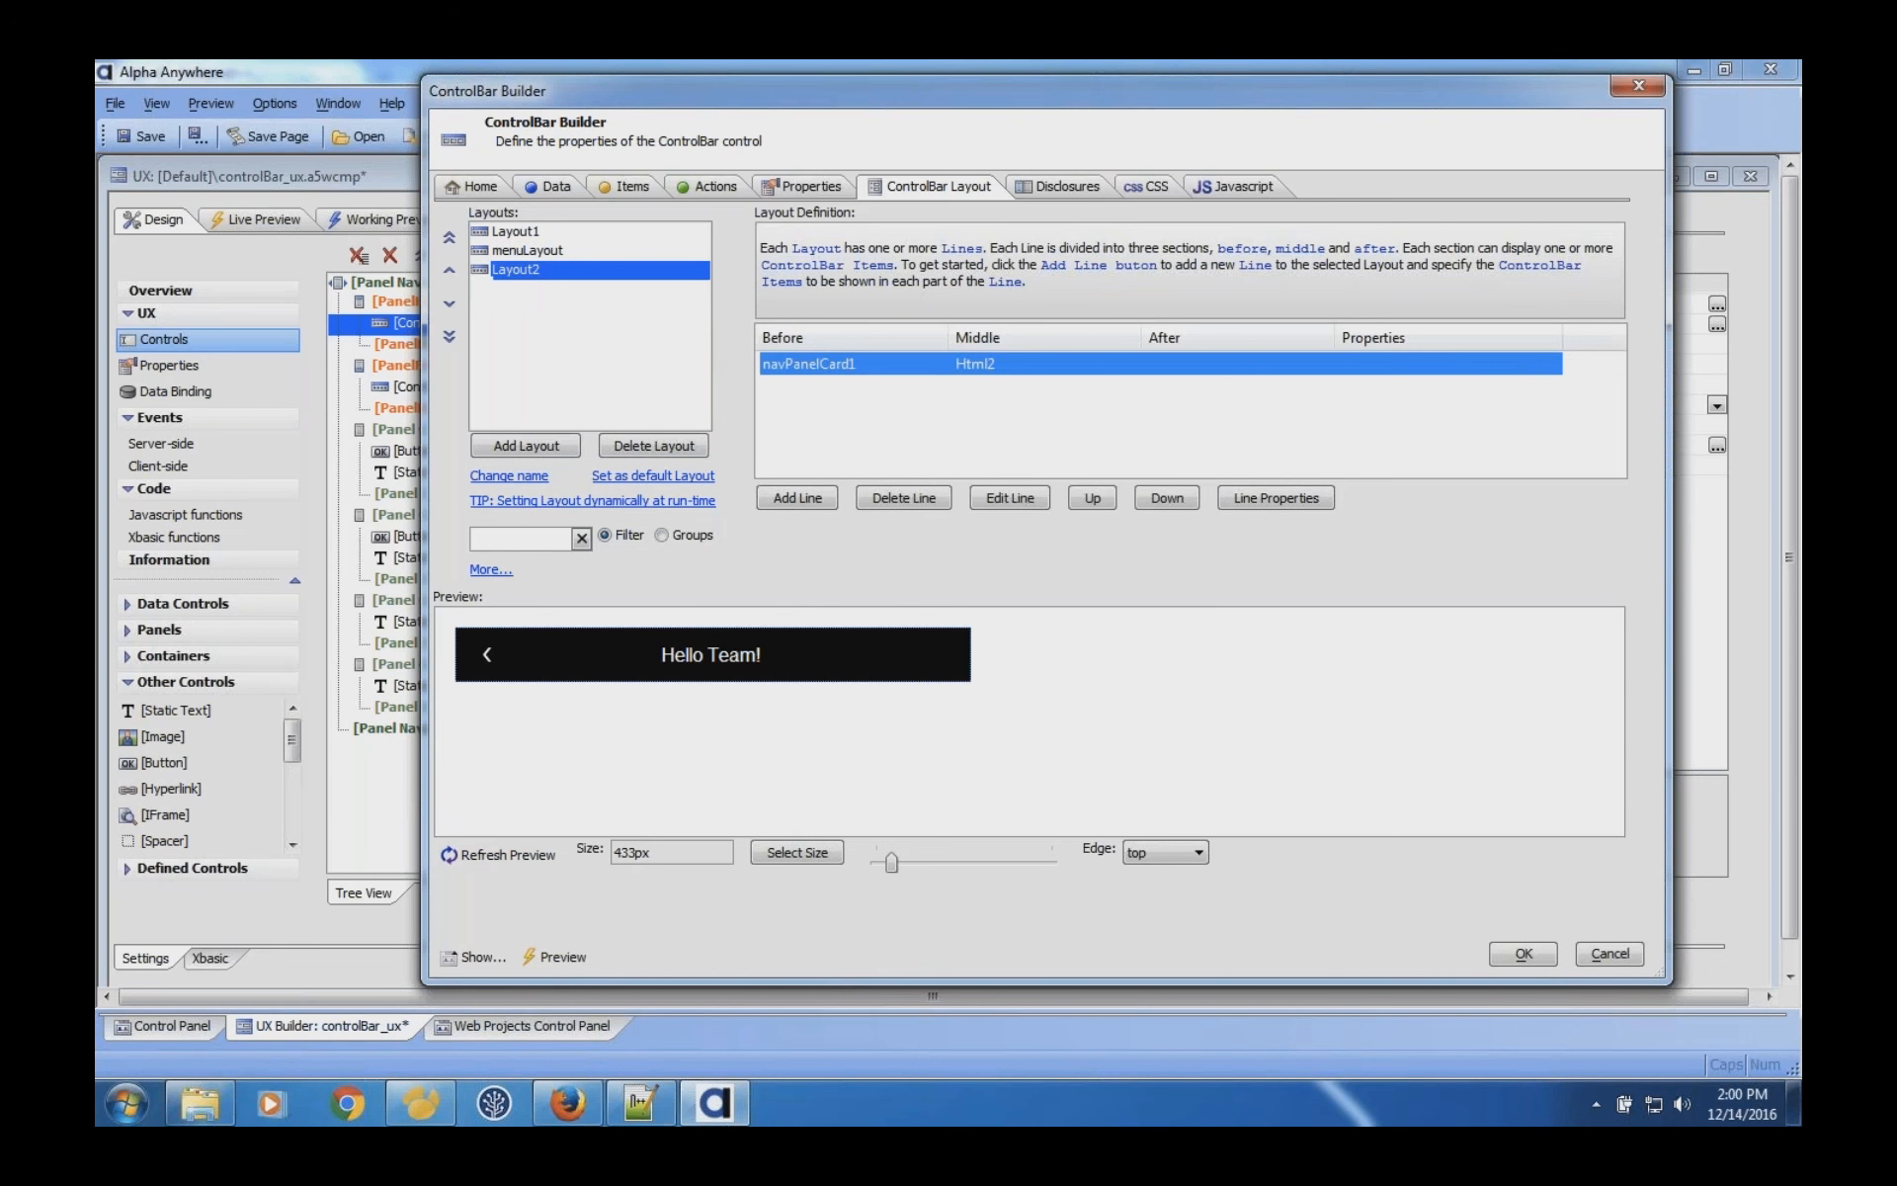
pyautogui.click(538, 250)
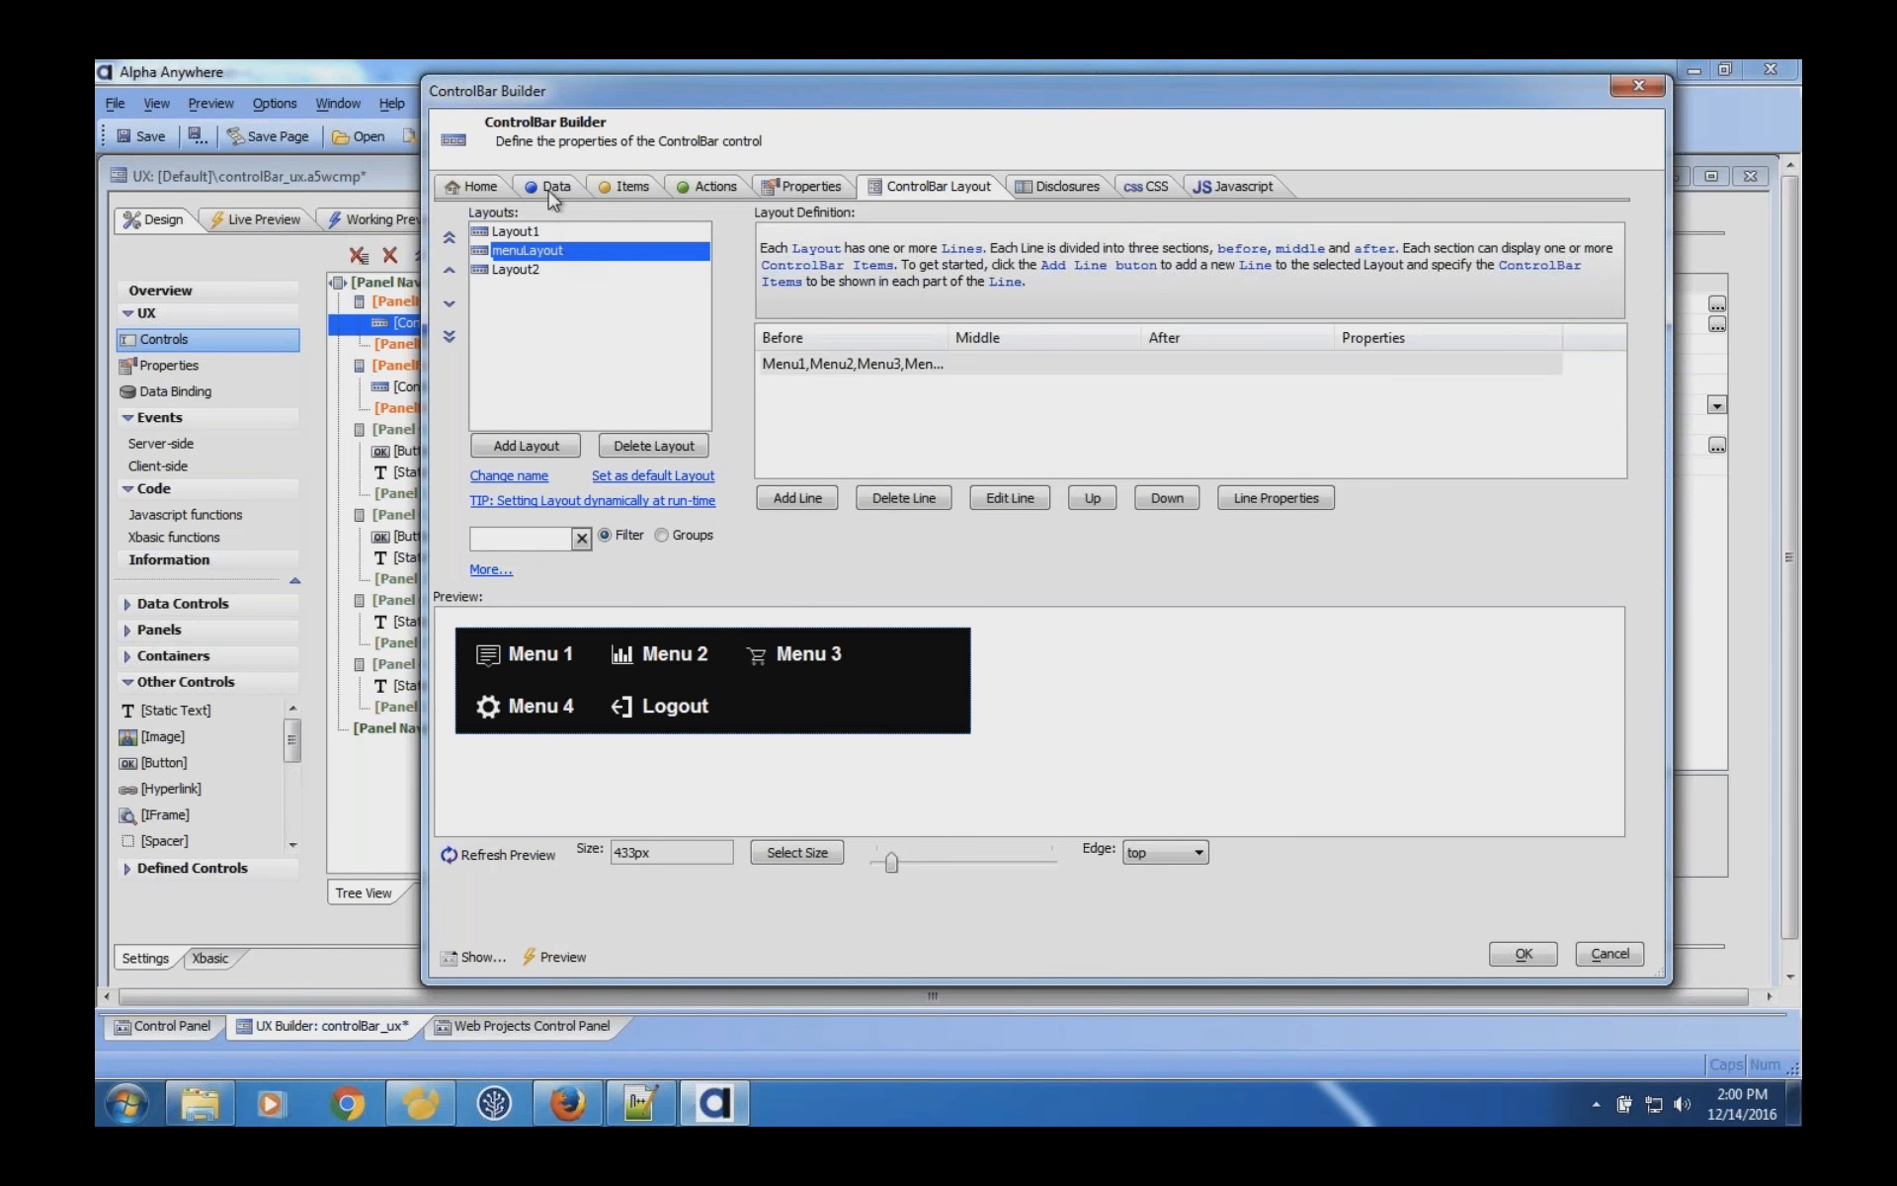
pyautogui.click(553, 187)
pyautogui.click(481, 188)
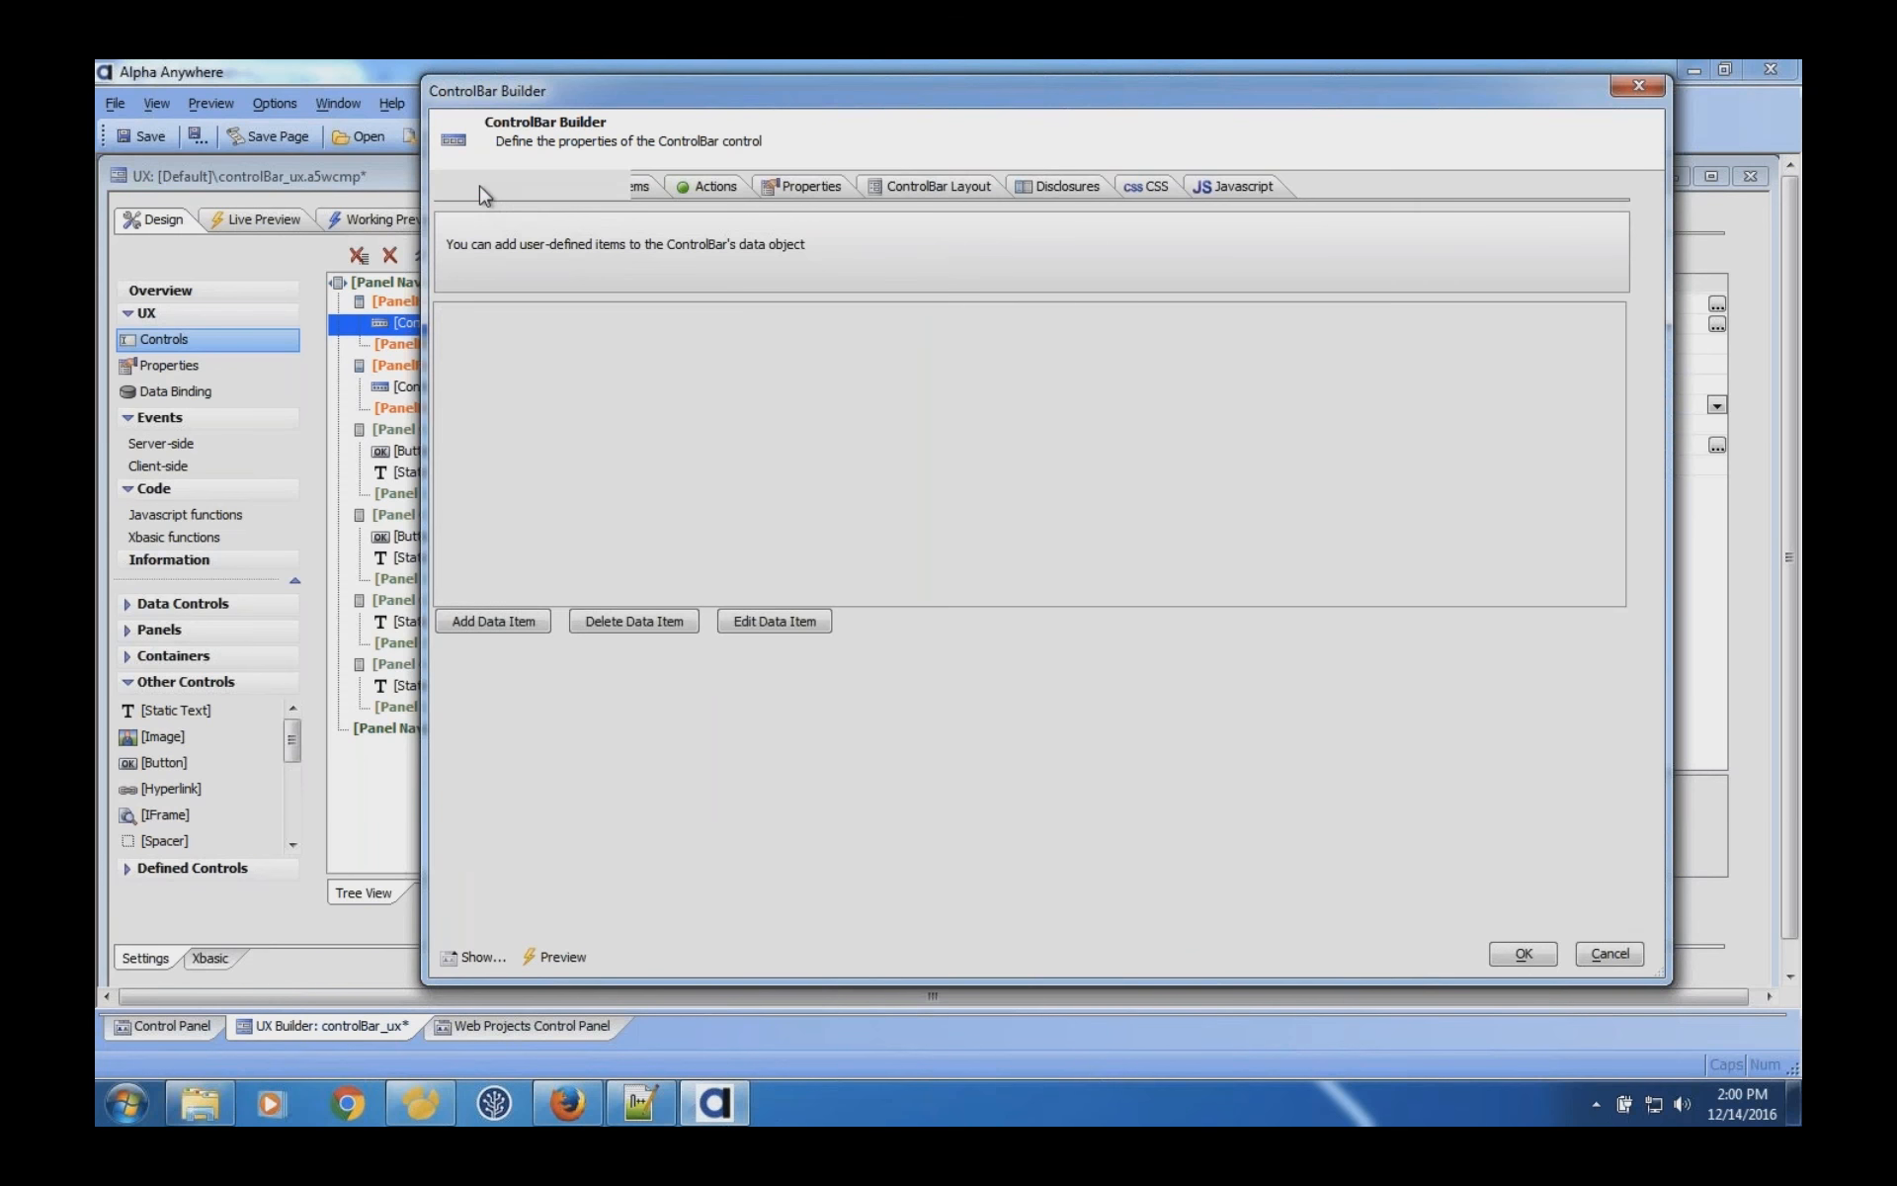
pyautogui.click(625, 187)
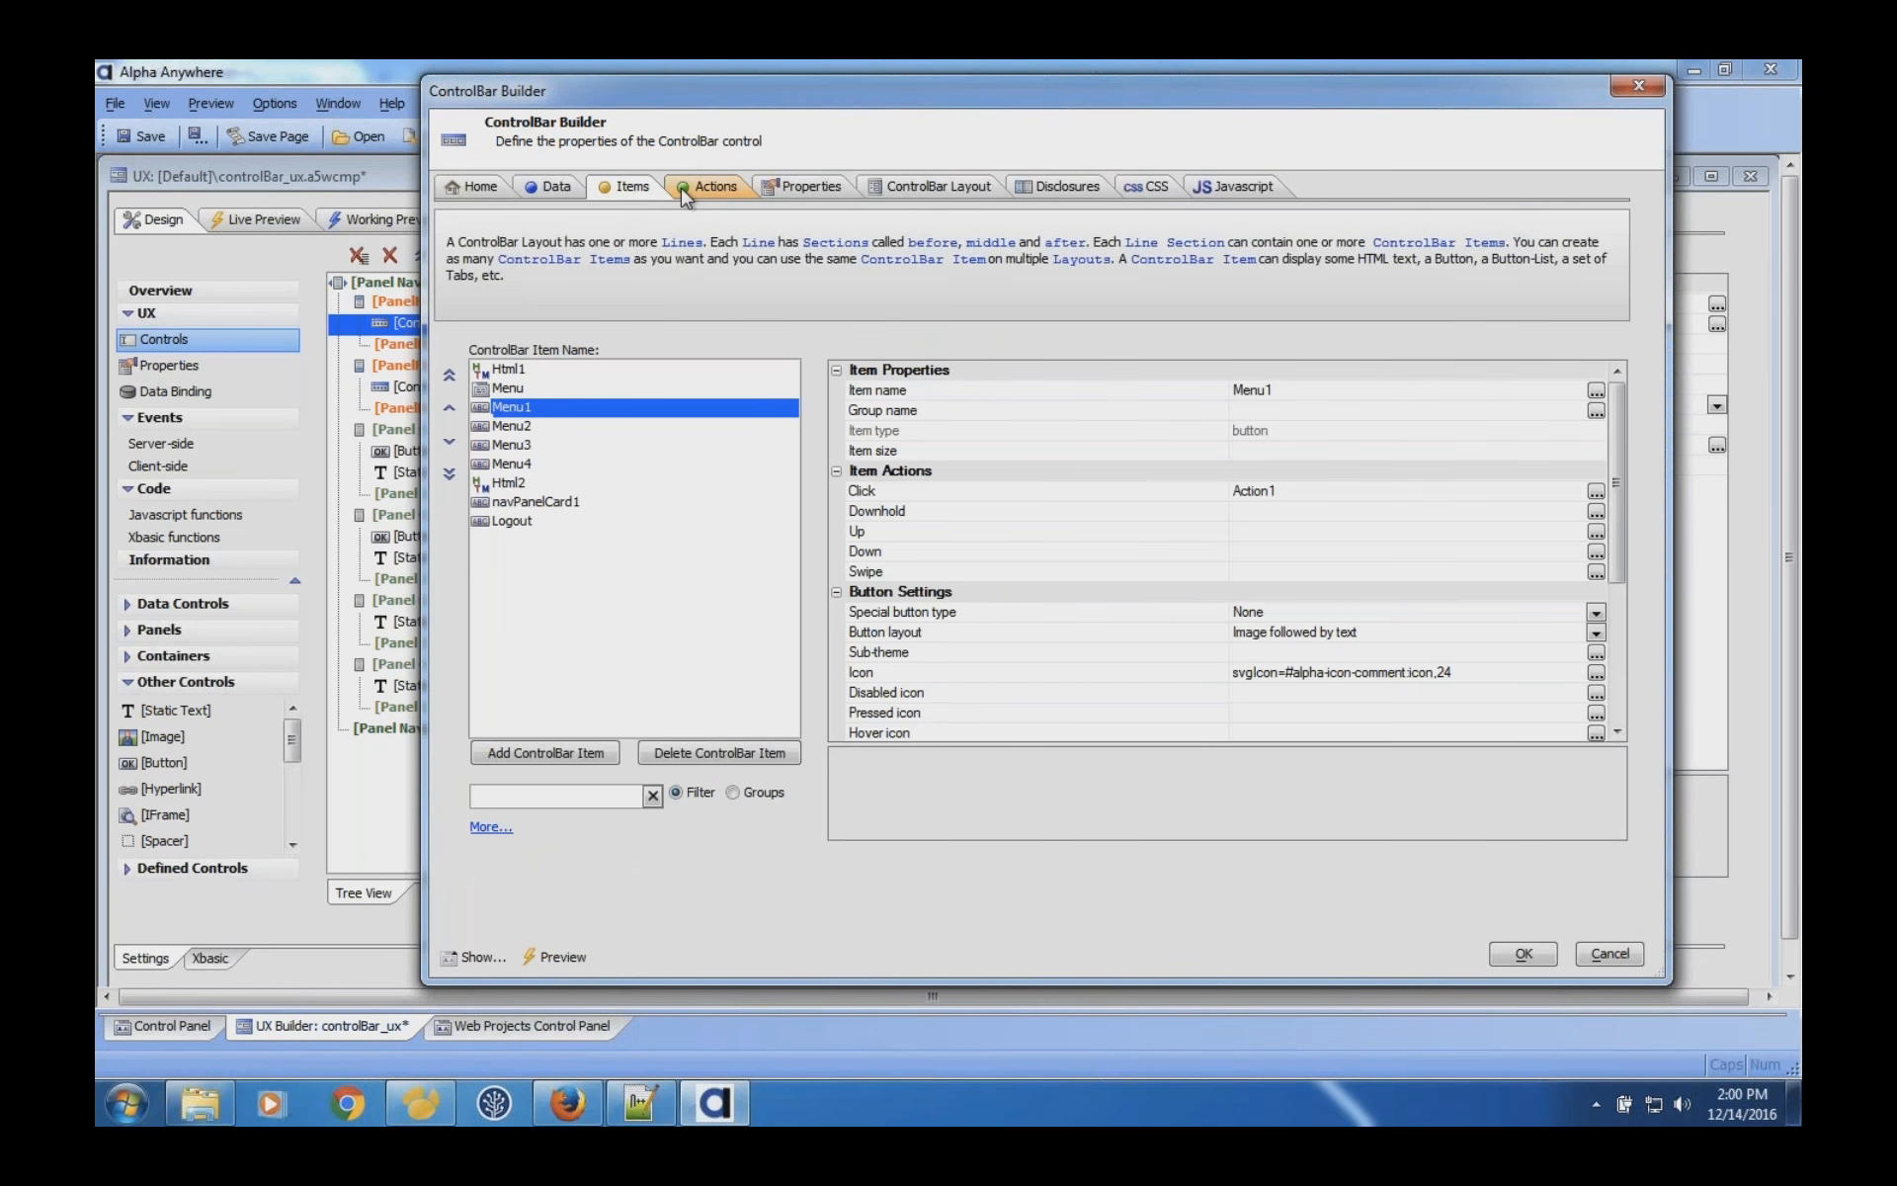
pyautogui.click(732, 189)
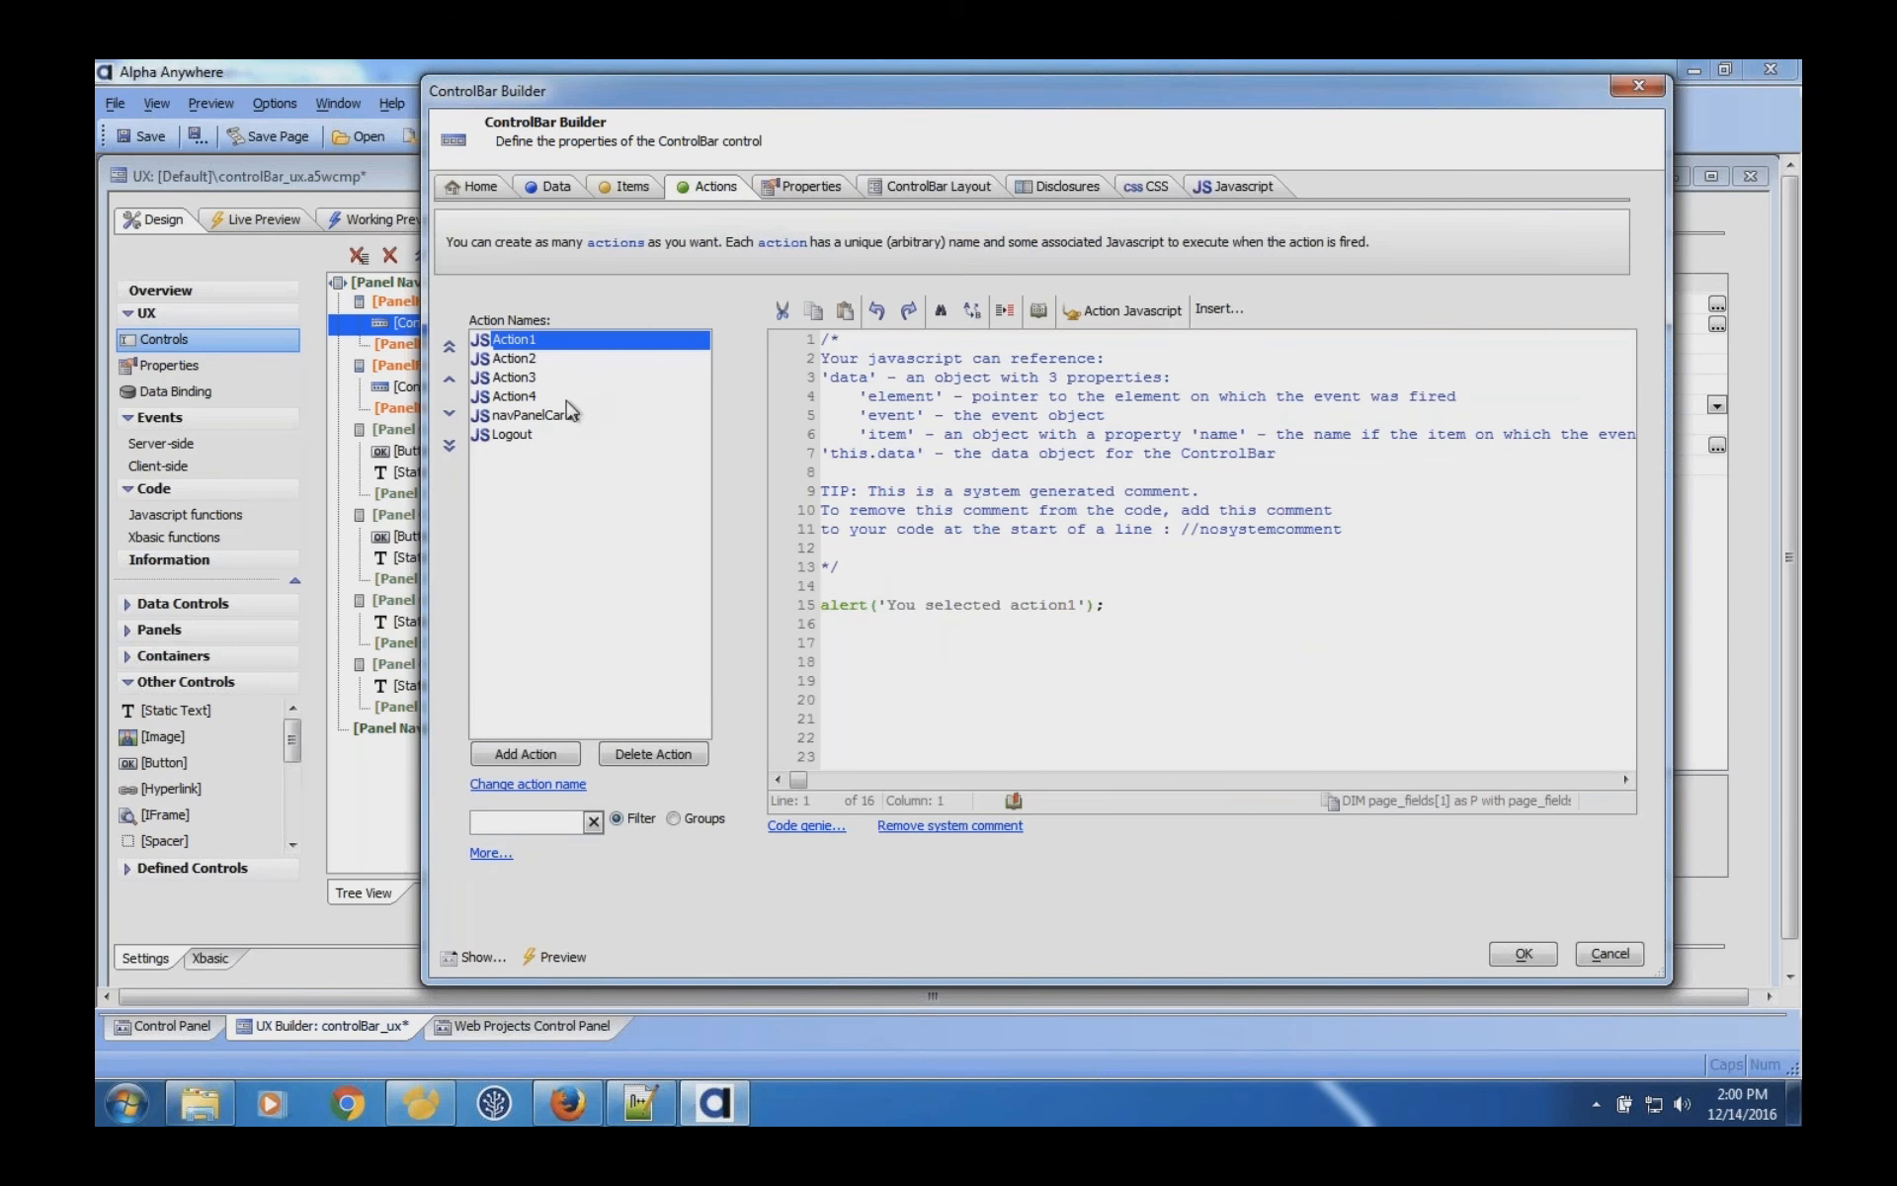
# Examine the Menu item's disclosure settings, close the builder without keeping changes, and reselect the header control bar.
pyautogui.click(625, 187)
pyautogui.click(507, 389)
pyautogui.scroll(-3, 1104, 585)
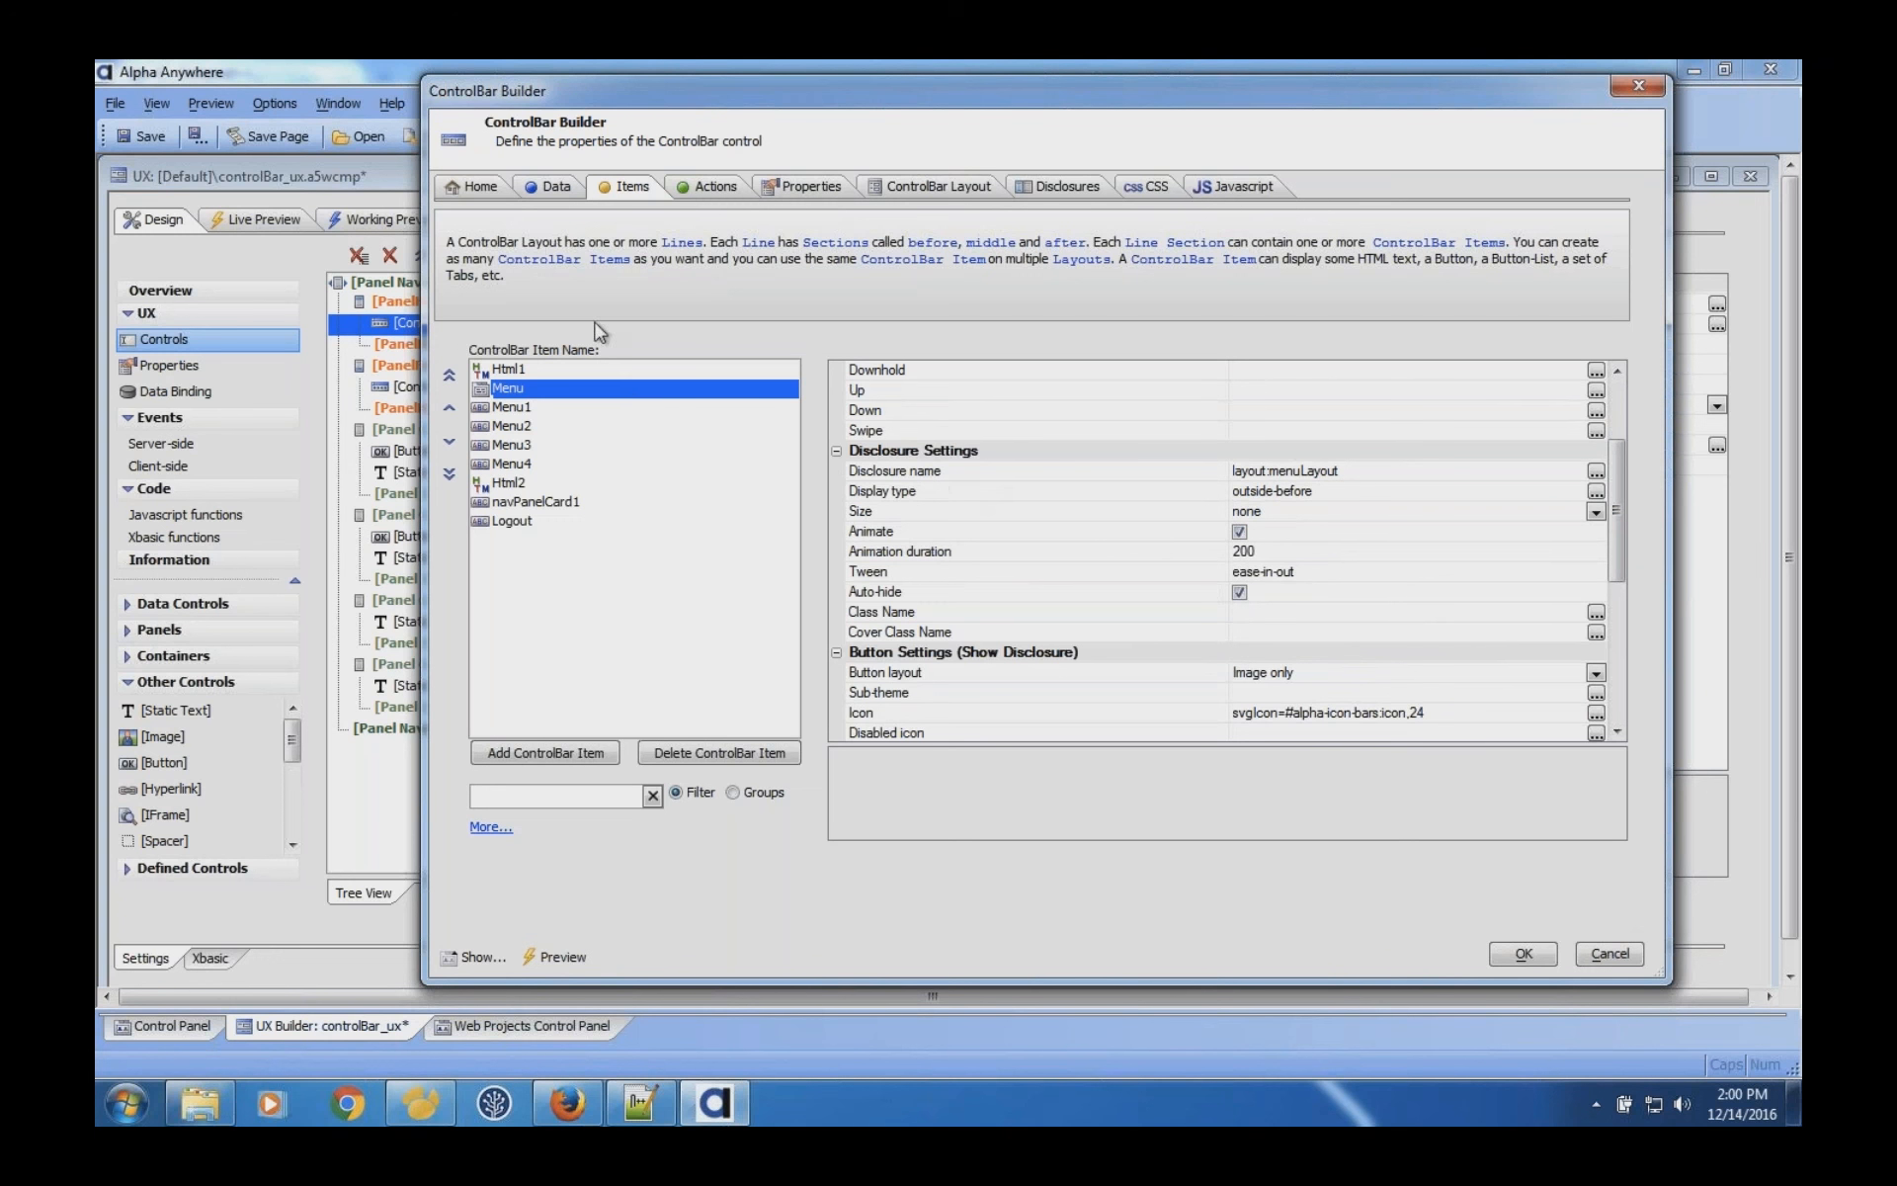
pyautogui.click(1608, 954)
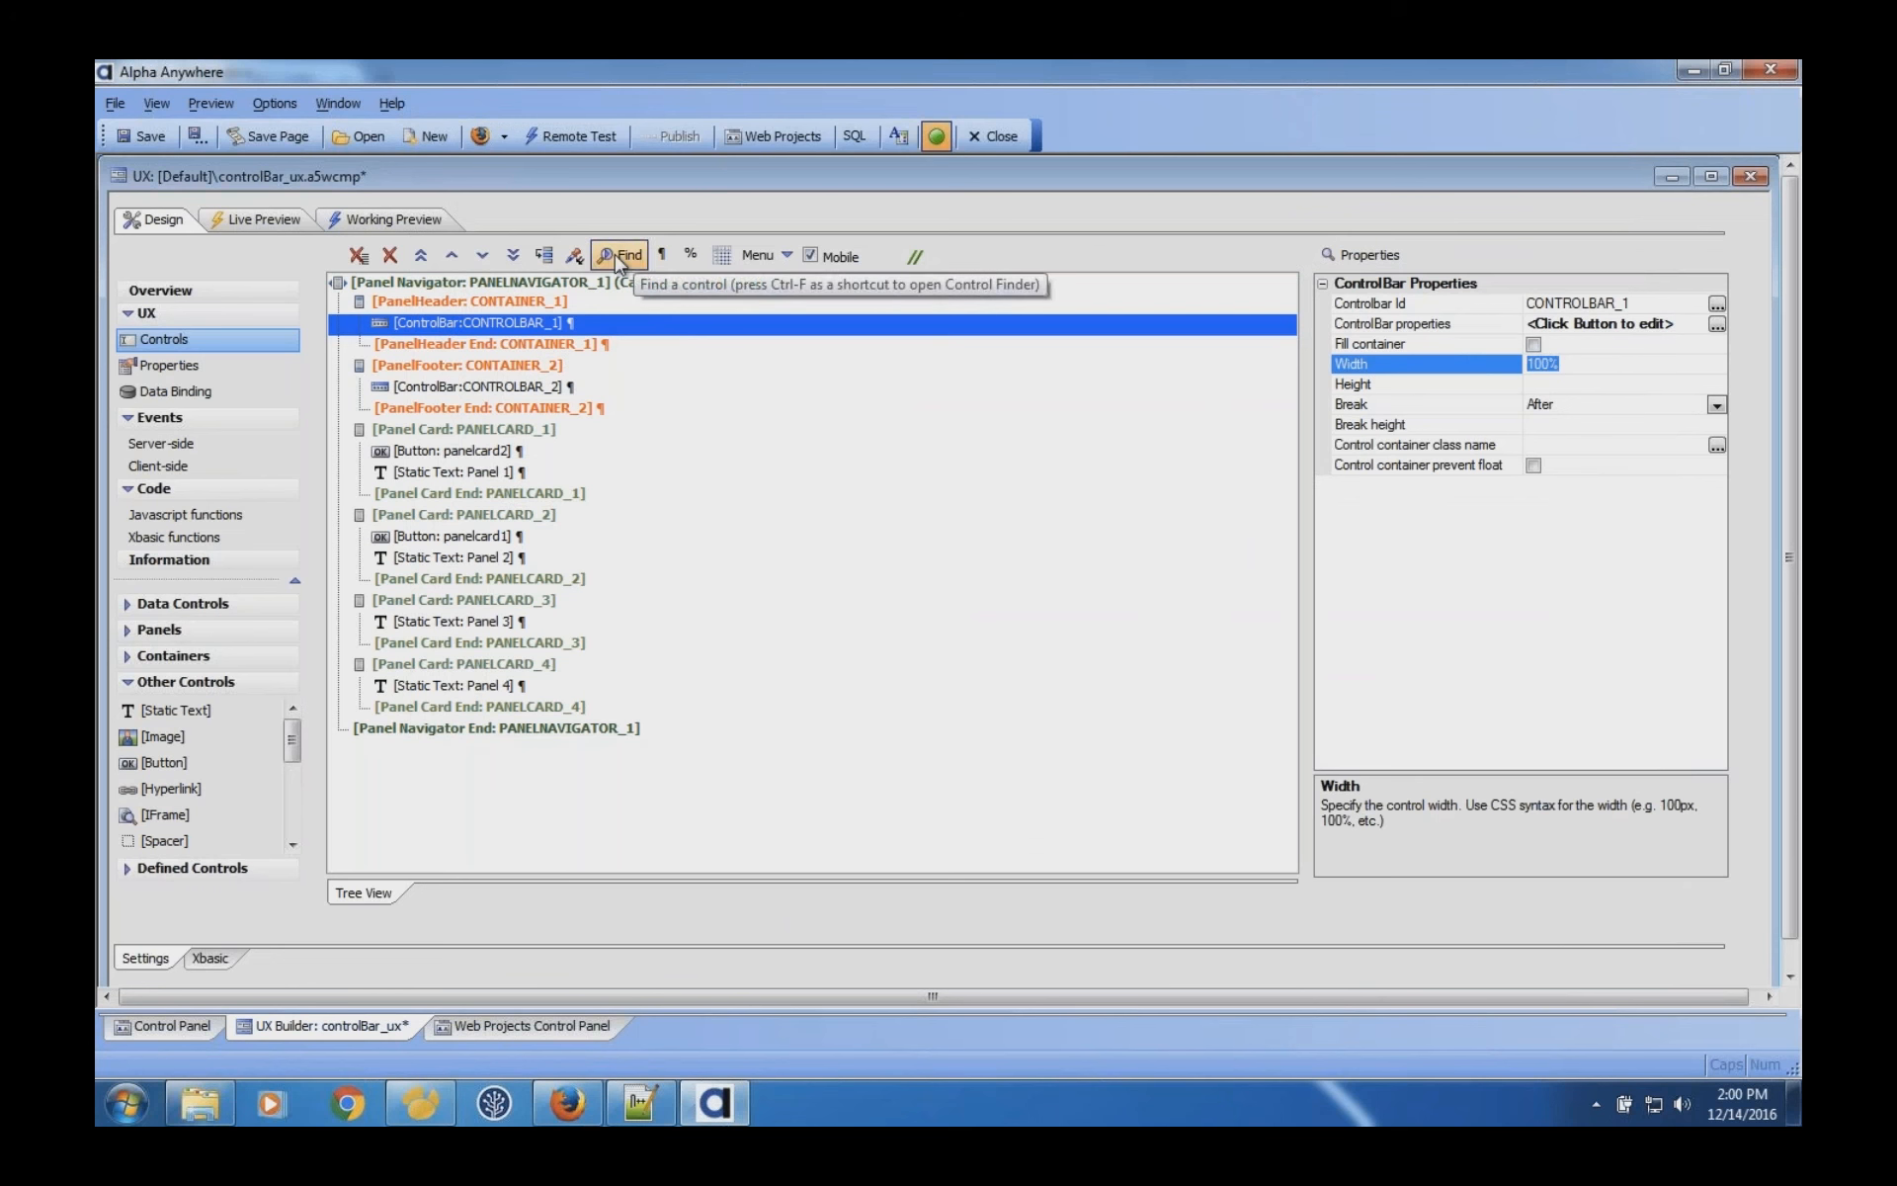
pyautogui.click(539, 327)
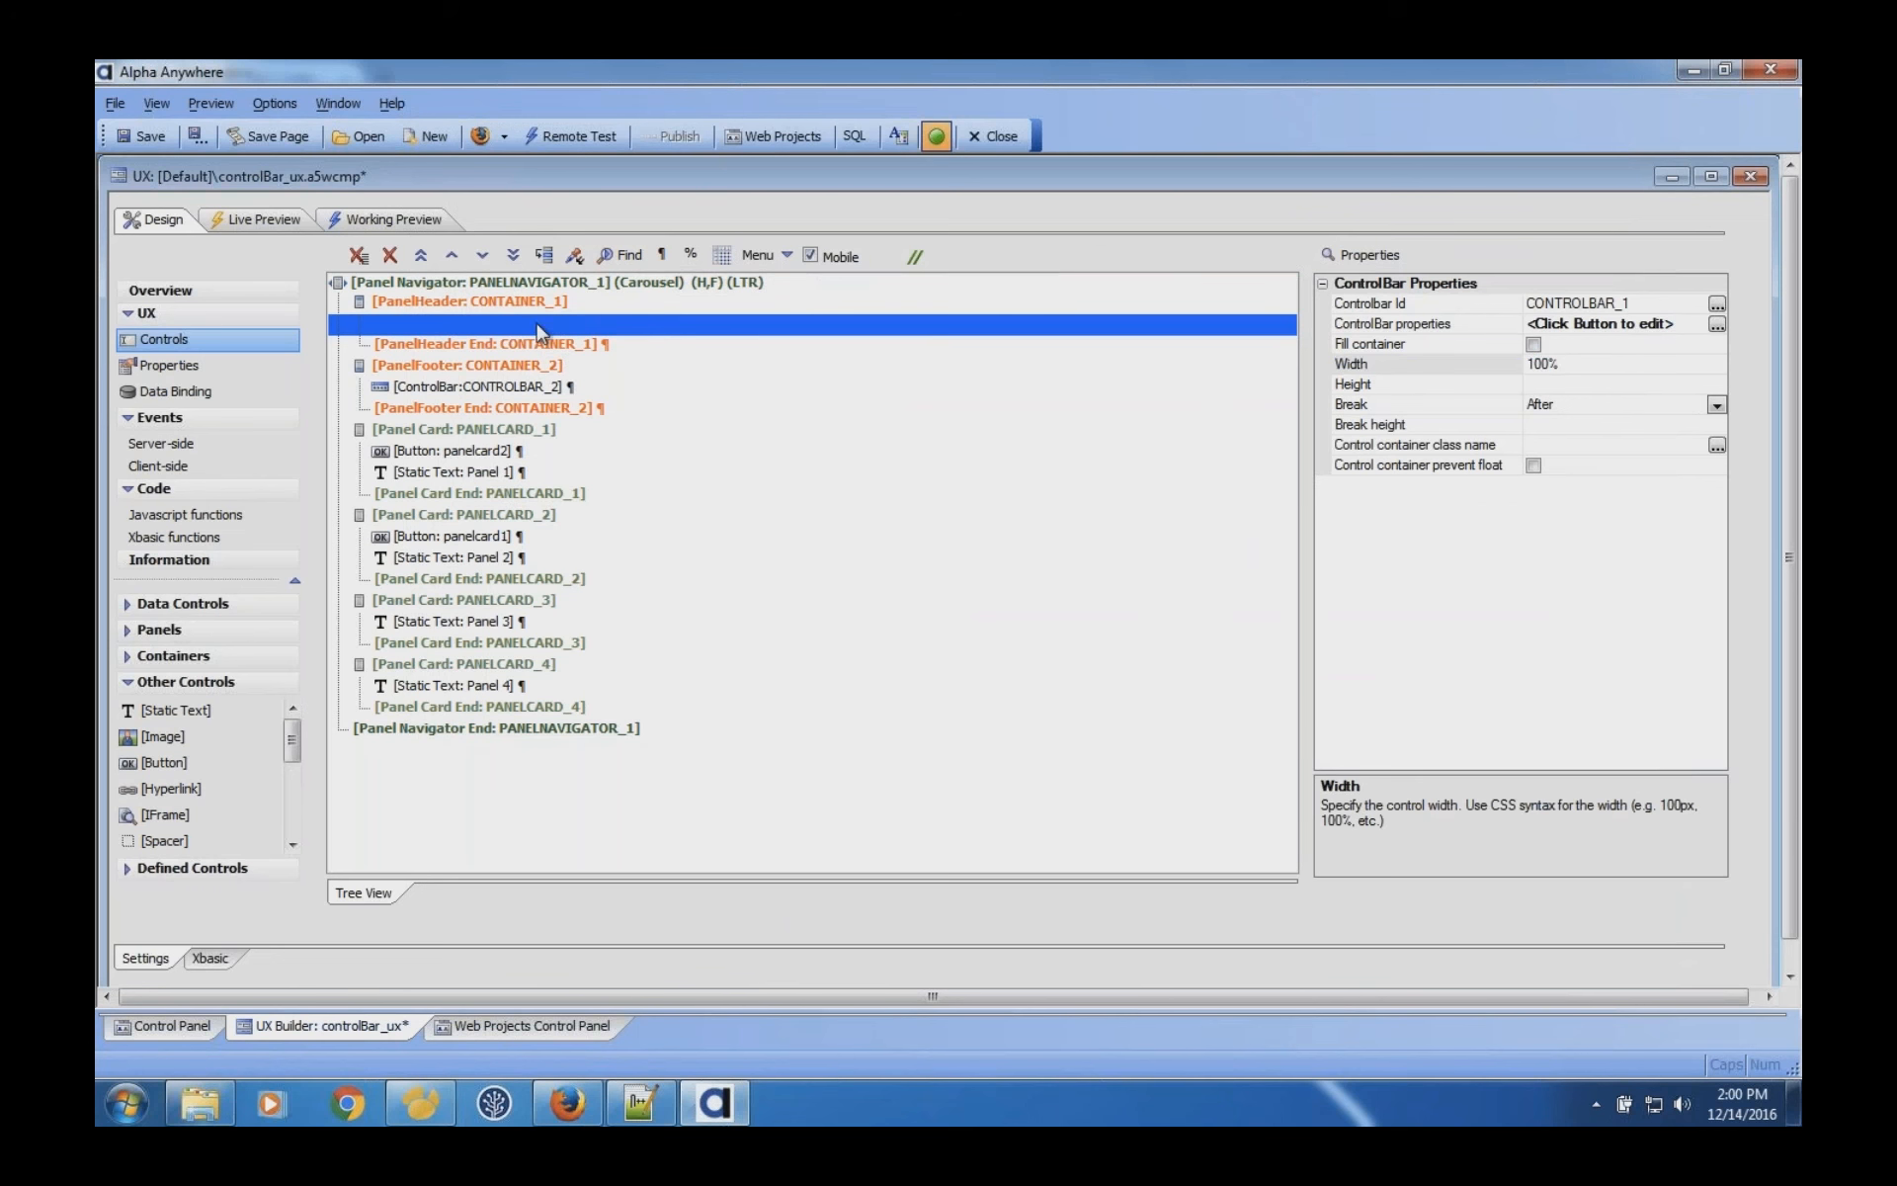